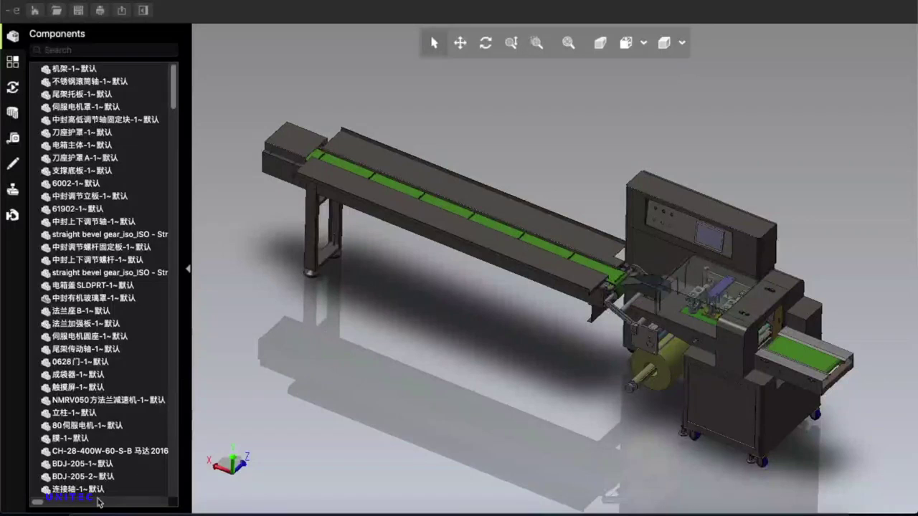
Switch from eDrawings to the Finder window with the Picture, Solidwork File and STEP folders.
mouse_move(459, 512)
left_click(143, 495)
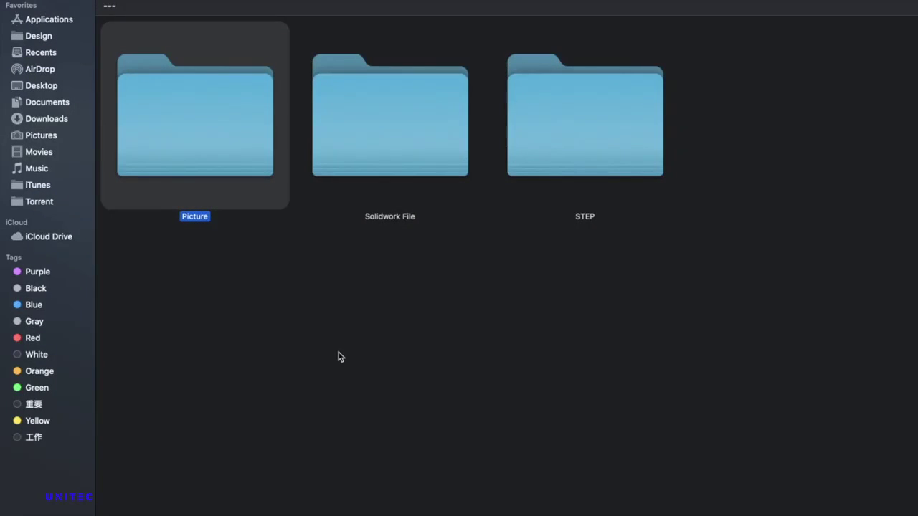
double_click(197, 127)
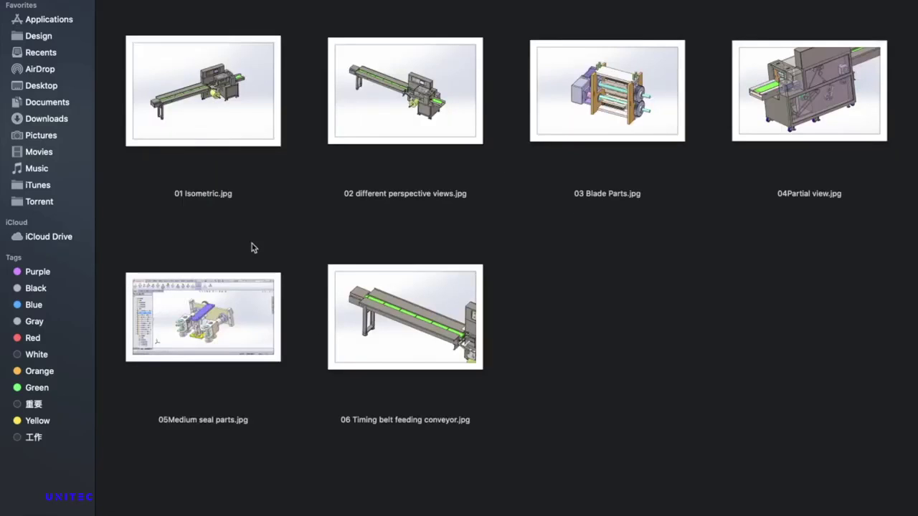
left_click(207, 100)
key("space")
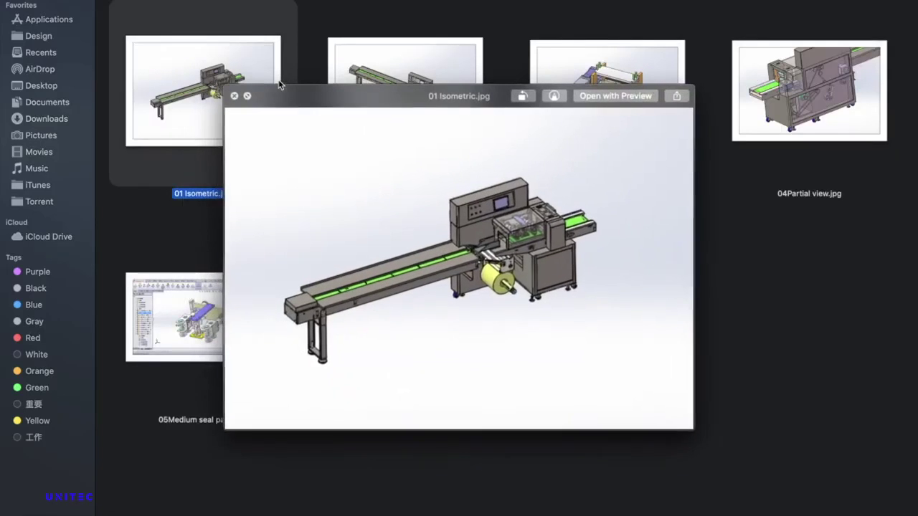
key("Right")
key("Right")
key("Right")
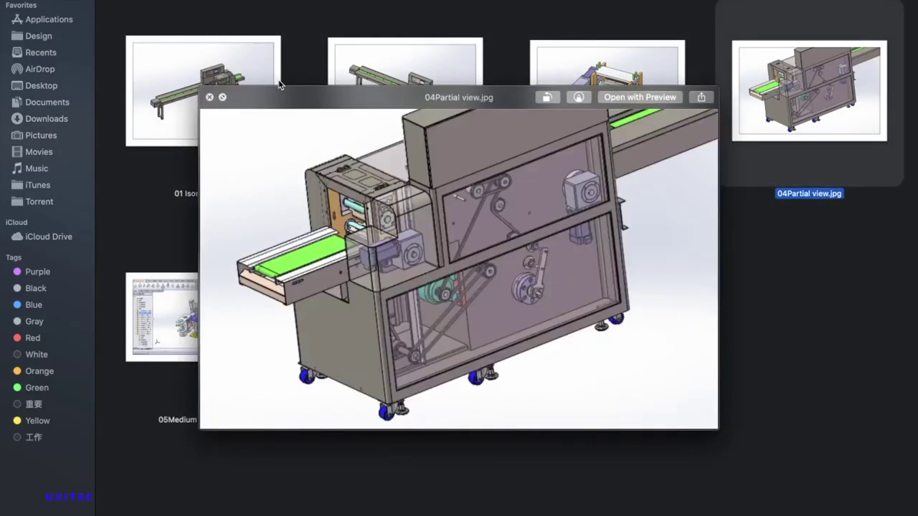
key("Left")
key("Left")
key("Down")
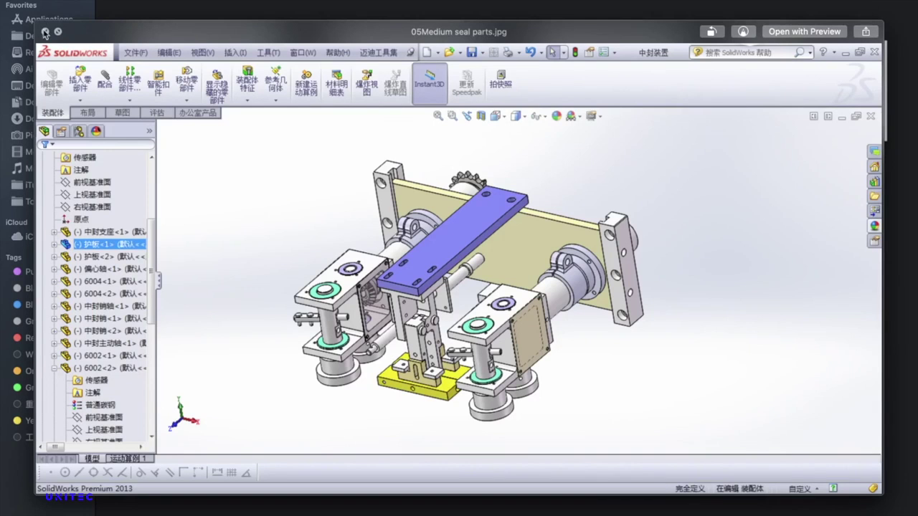
left_click(46, 33)
Check the STEP folder, then go into the Solidwork File folder.
key("super+bracketleft")
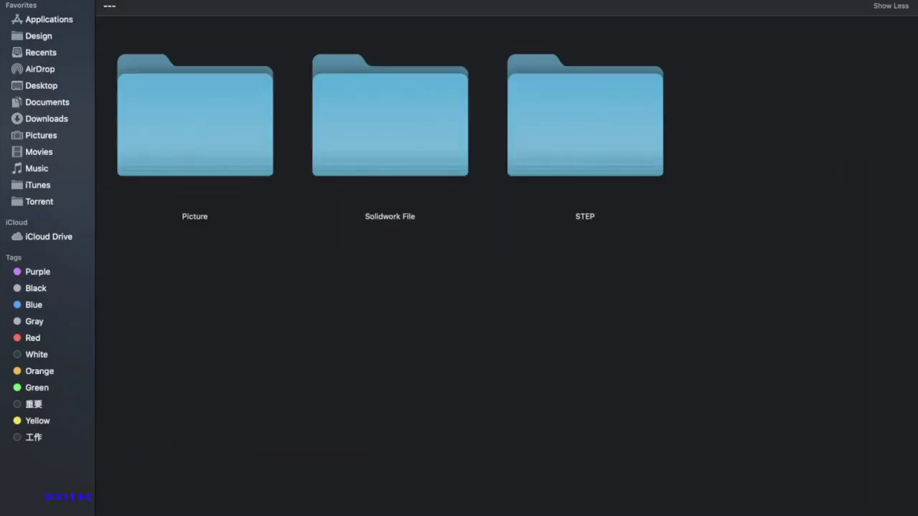
double_click(602, 133)
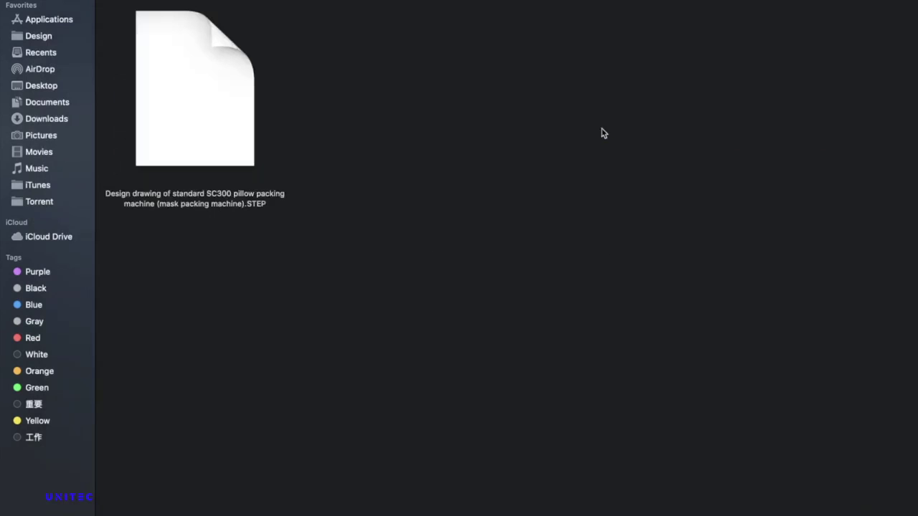
key("super+bracketleft")
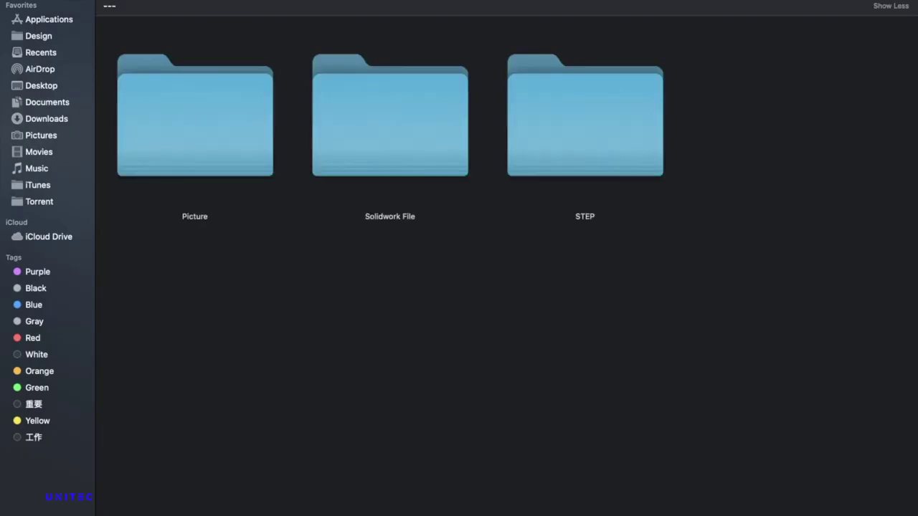
double_click(415, 142)
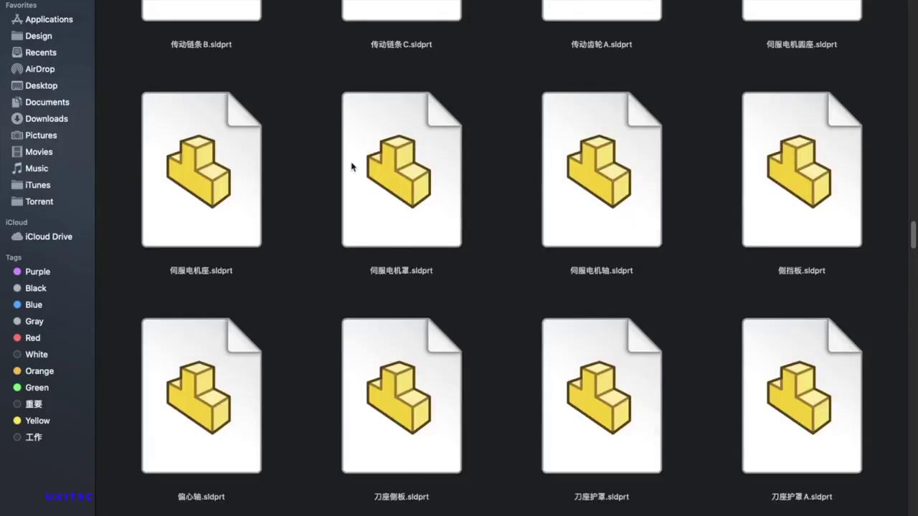
scroll(351, 167, "up", 10)
scroll(358, 165, "up", 10)
scroll(355, 168, "up", 10)
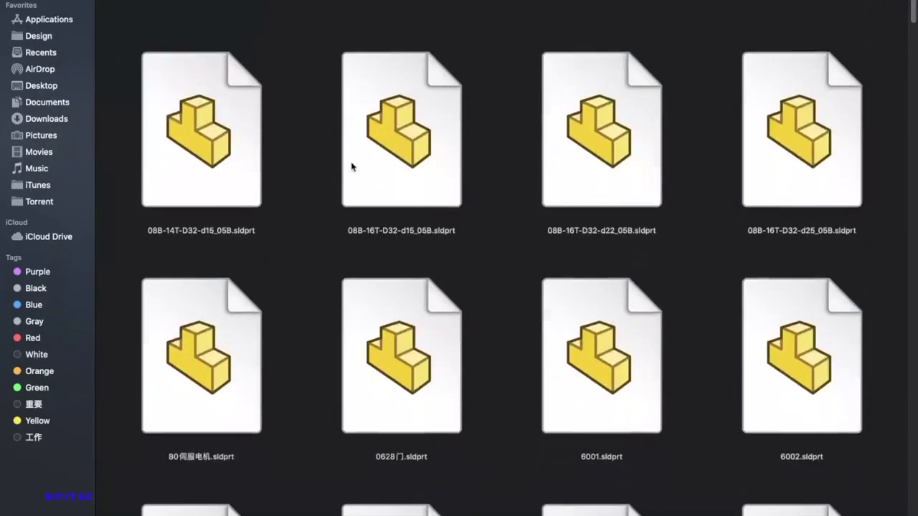
scroll(287, 246, "down", 10)
scroll(286, 246, "down", 10)
scroll(287, 246, "down", 10)
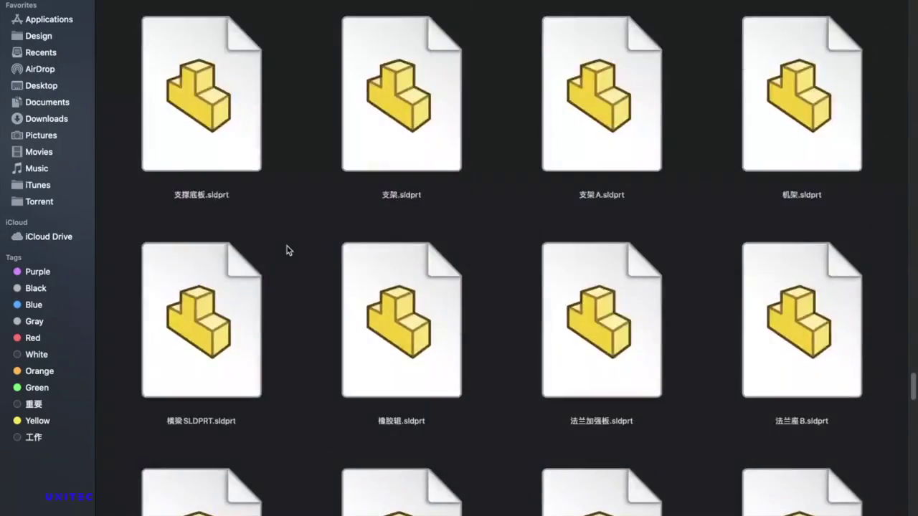
List the Solidwork File contents grouped by size and open the SC300 .SLDASM assembly.
key("super+2")
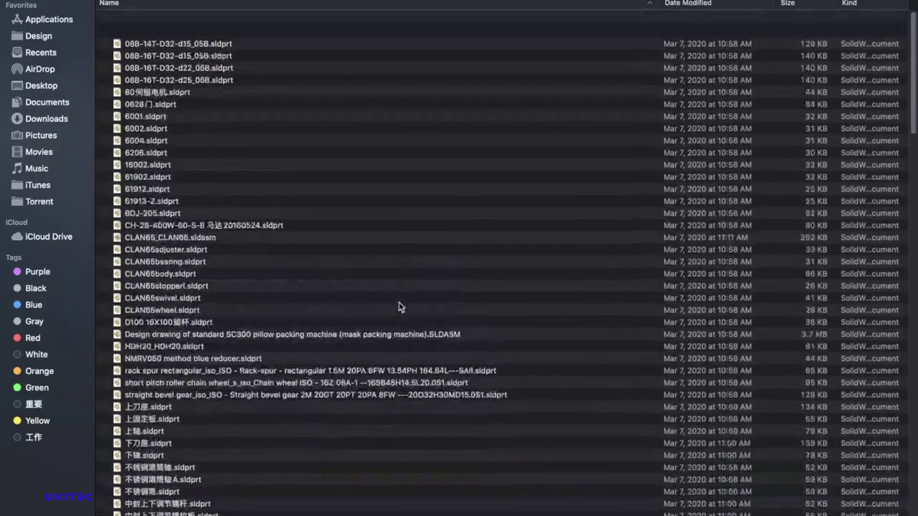
left_click(215, 1)
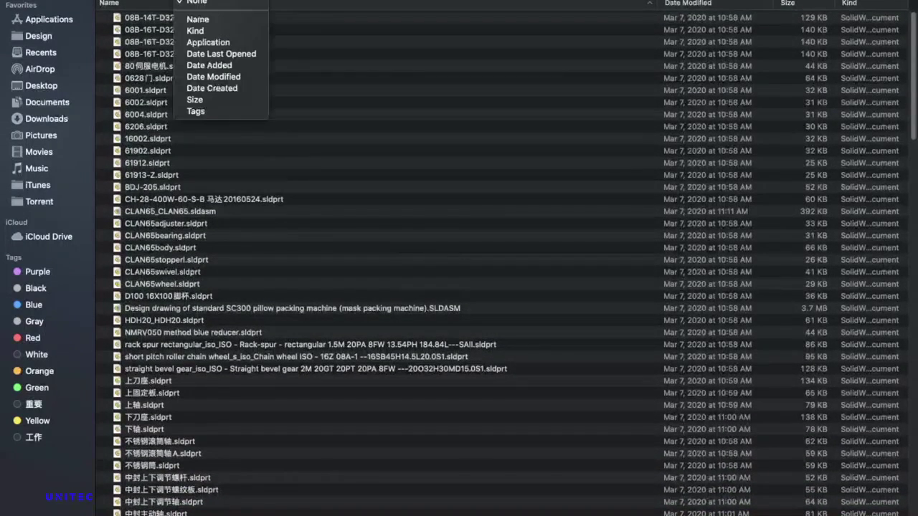
left_click(229, 100)
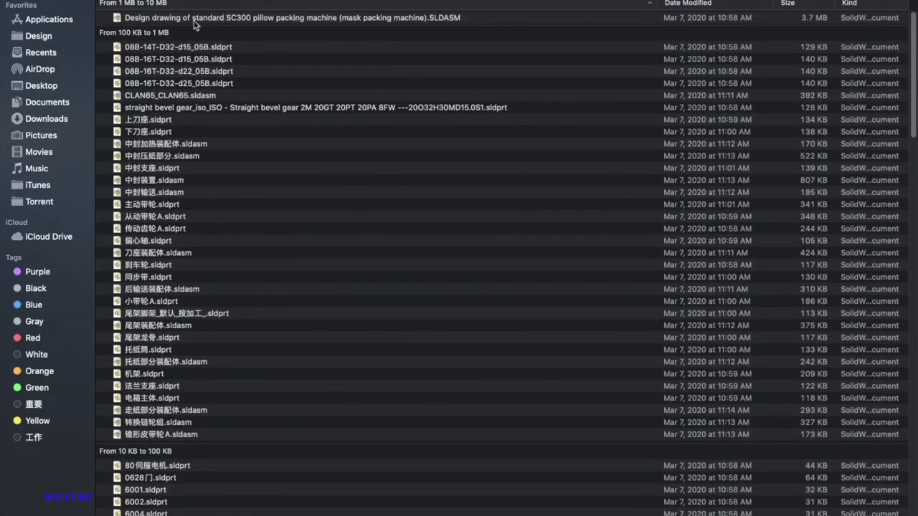
double_click(351, 18)
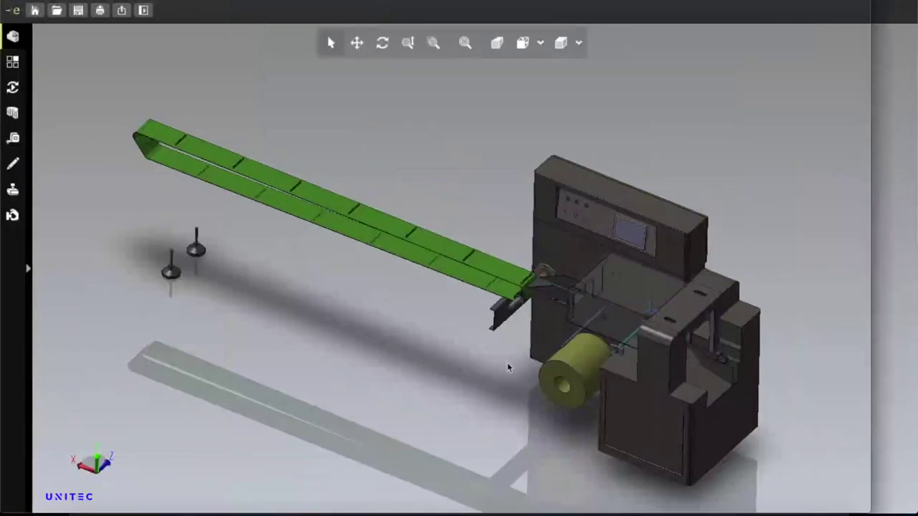
Use Show All from the viewport context menu to unhide every SC300 part.
right_click(74, 165)
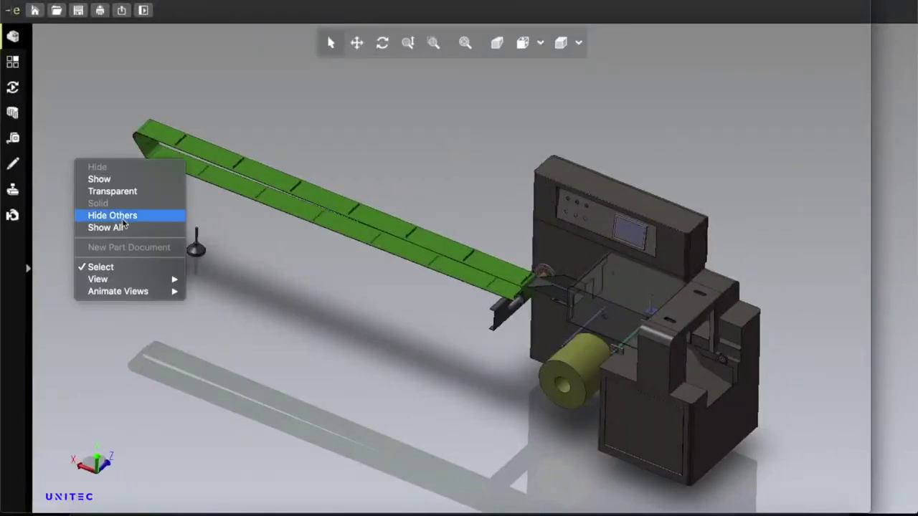
left_click(105, 228)
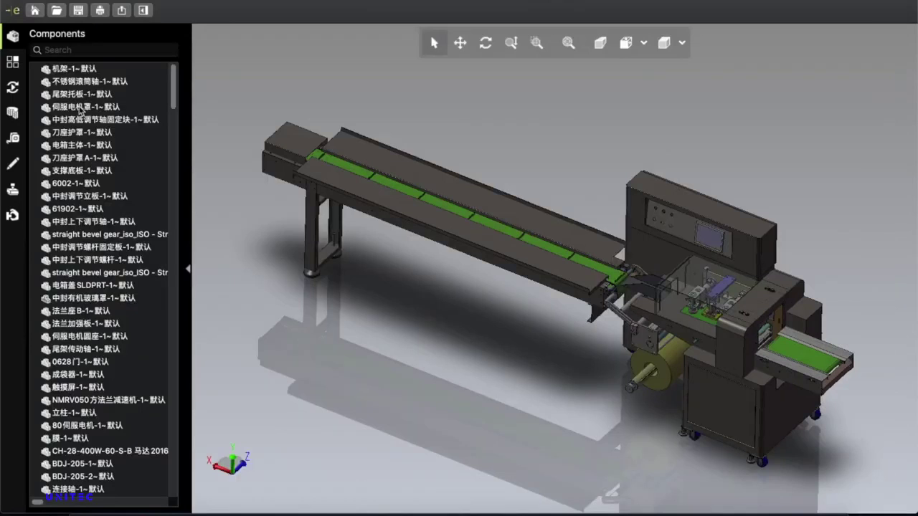
Highlight 机架-1~默认 in green and scroll down the Components tree.
scroll(143, 246, "up", 2)
left_click(82, 69)
scroll(105, 232, "down", 5)
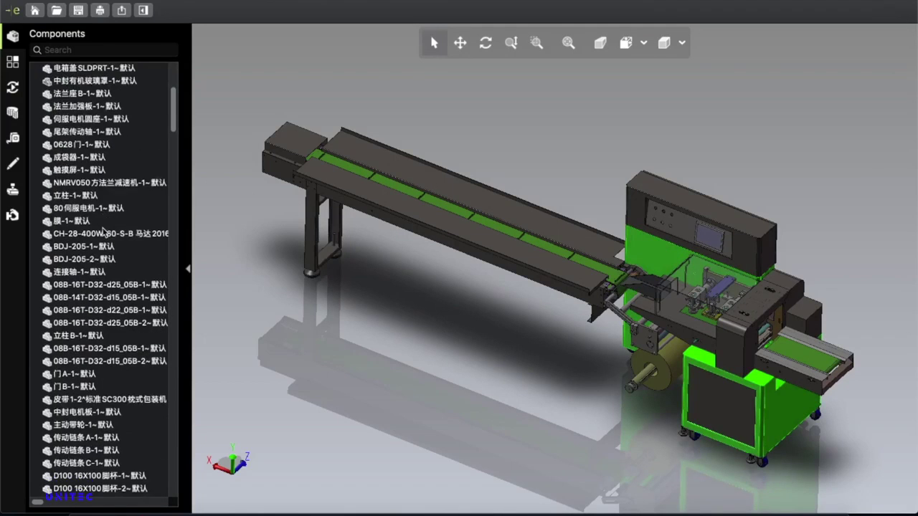
scroll(105, 231, "down", 4)
scroll(104, 232, "down", 3)
scroll(105, 232, "down", 5)
scroll(105, 232, "down", 5)
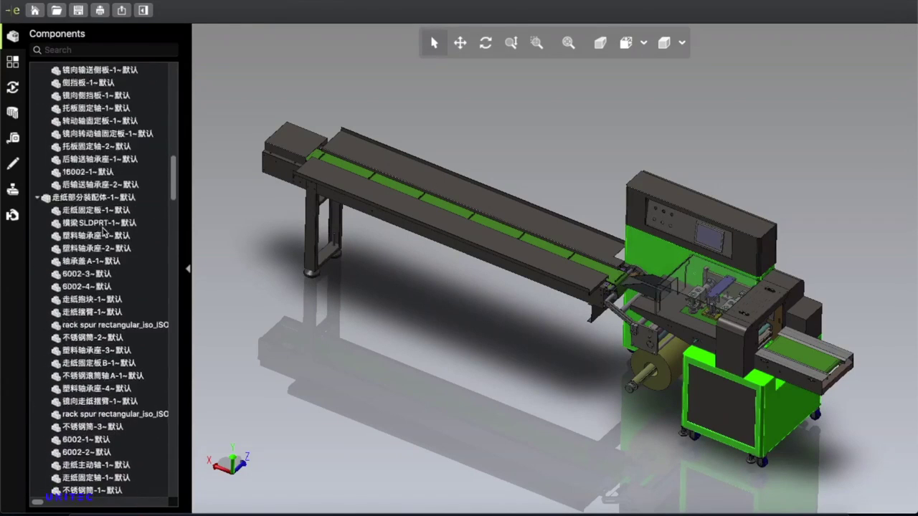
scroll(104, 232, "down", 1)
scroll(91, 118, "down", 3)
scroll(91, 118, "down", 5)
scroll(90, 120, "down", 4)
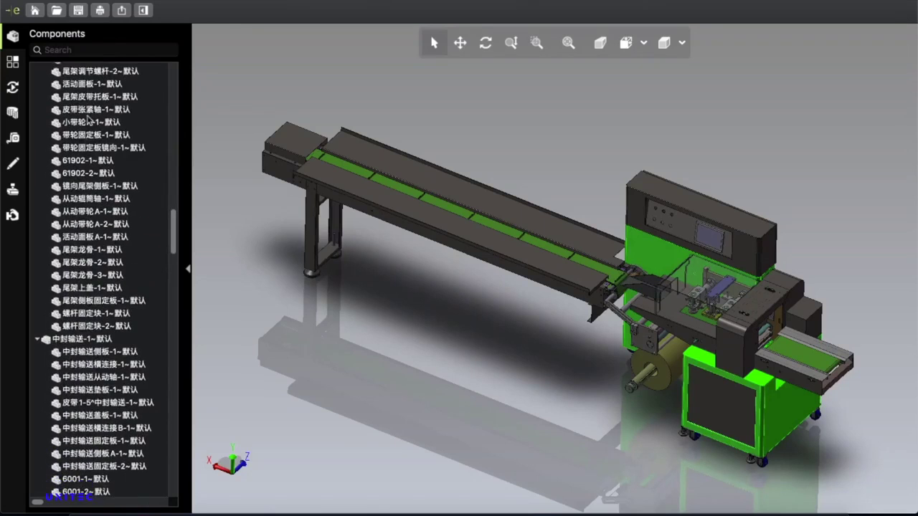
scroll(102, 333, "down", 5)
scroll(103, 333, "down", 5)
scroll(102, 333, "down", 3)
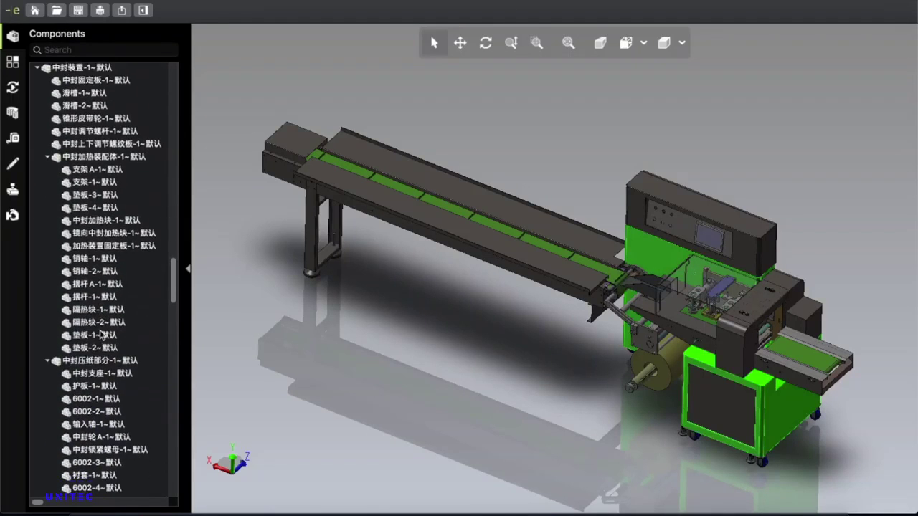
scroll(103, 334, "down", 1)
scroll(102, 334, "down", 3)
scroll(102, 334, "down", 2)
scroll(101, 334, "down", 3)
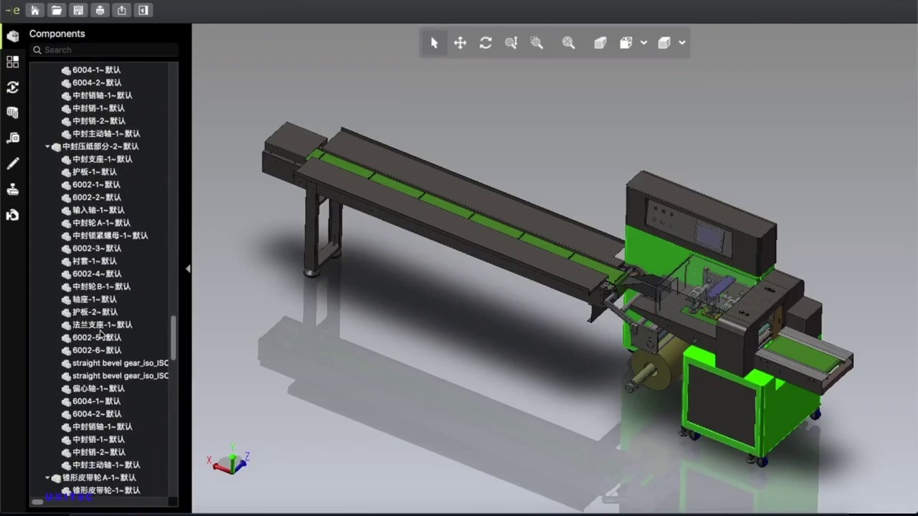
Scroll to the CLAN65 caster subassemblies at the bottom, then back to the top.
scroll(101, 333, "down", 4)
scroll(101, 334, "down", 4)
scroll(102, 333, "down", 3)
scroll(103, 331, "down", 3)
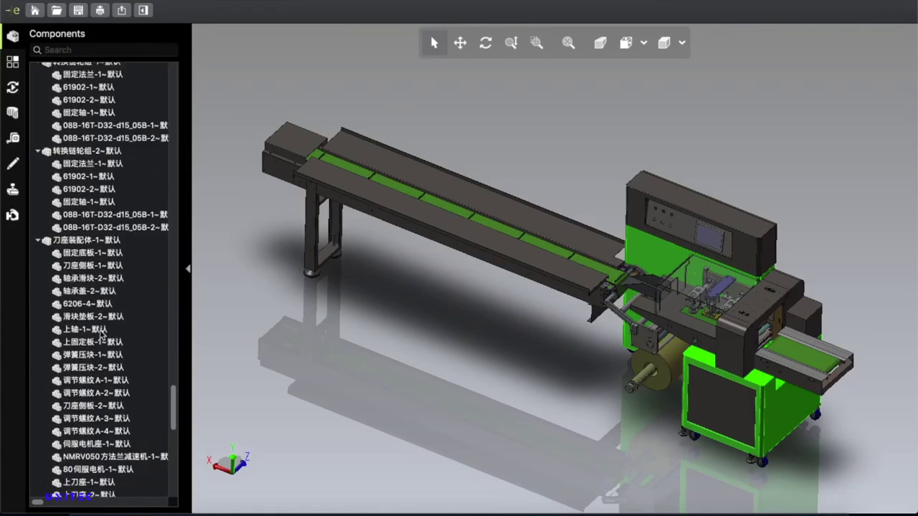
scroll(103, 331, "down", 4)
scroll(103, 333, "down", 4)
scroll(102, 332, "down", 3)
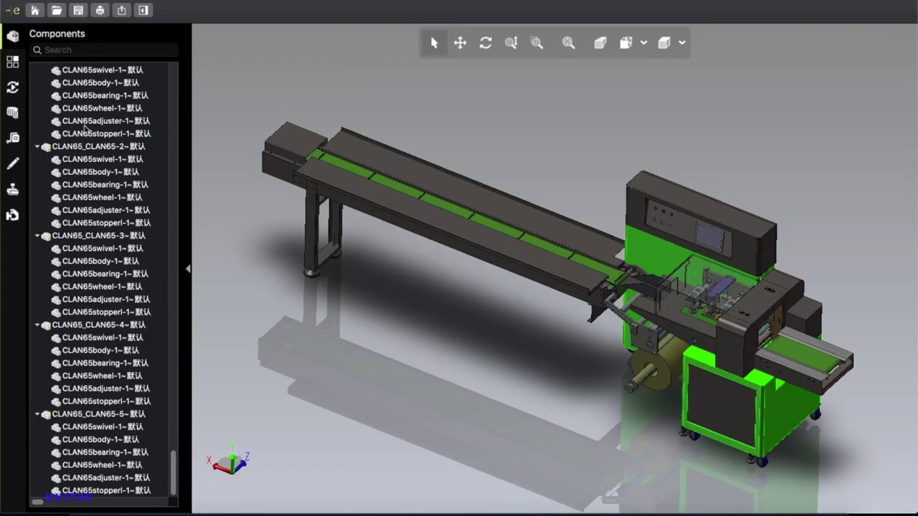
scroll(102, 271, "up", 4)
scroll(103, 271, "up", 4)
scroll(103, 271, "up", 4)
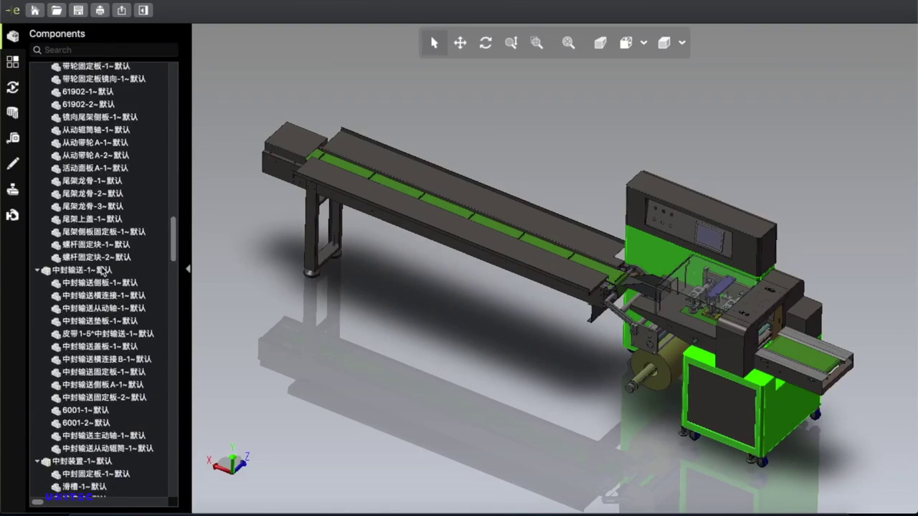
scroll(104, 271, "up", 4)
scroll(103, 271, "up", 4)
scroll(103, 271, "up", 4)
scroll(102, 271, "up", 3)
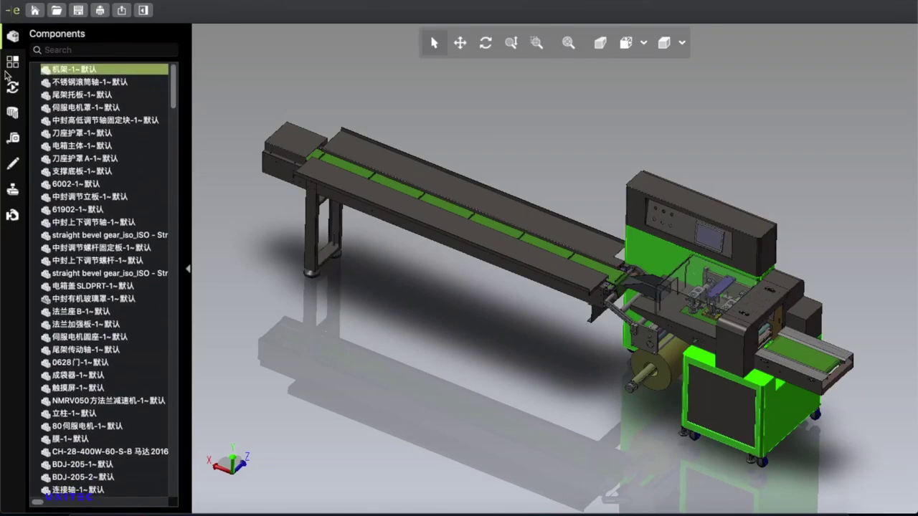
Play the Default View Animations and collapse the side panel.
left_click(13, 87)
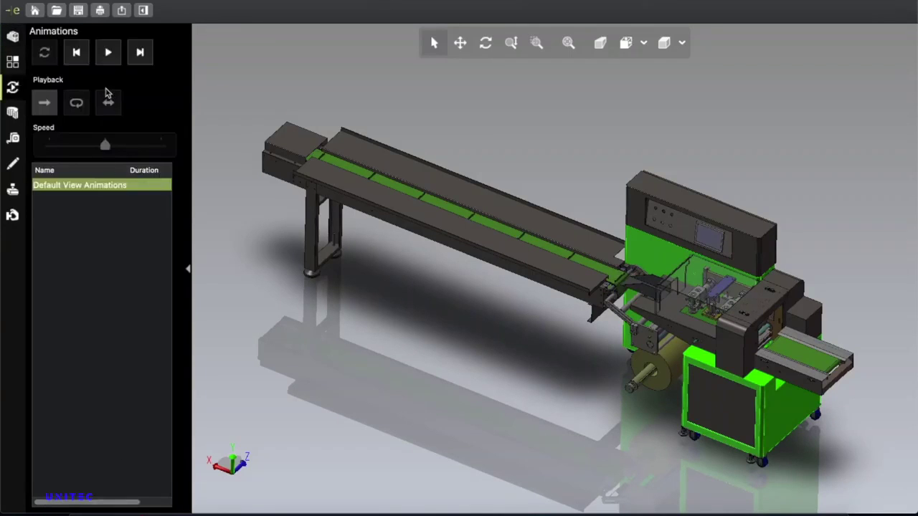
left_click(107, 52)
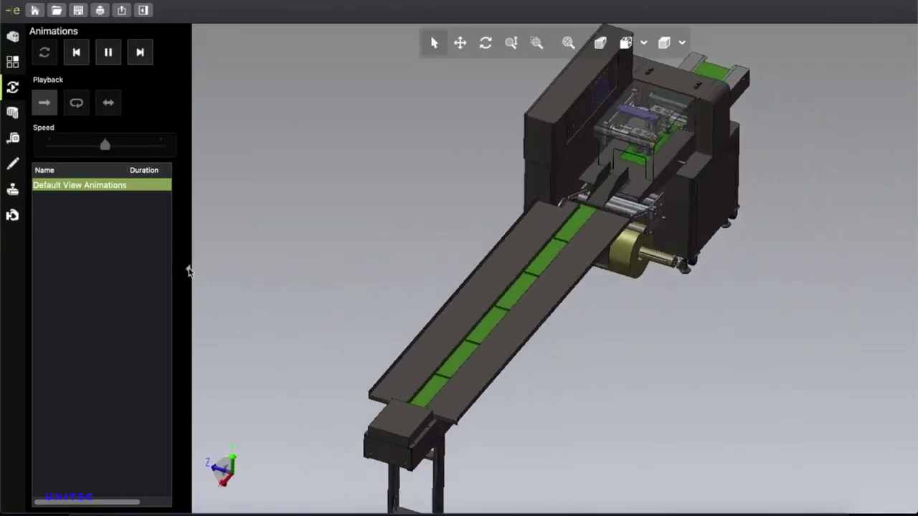
left_click(188, 269)
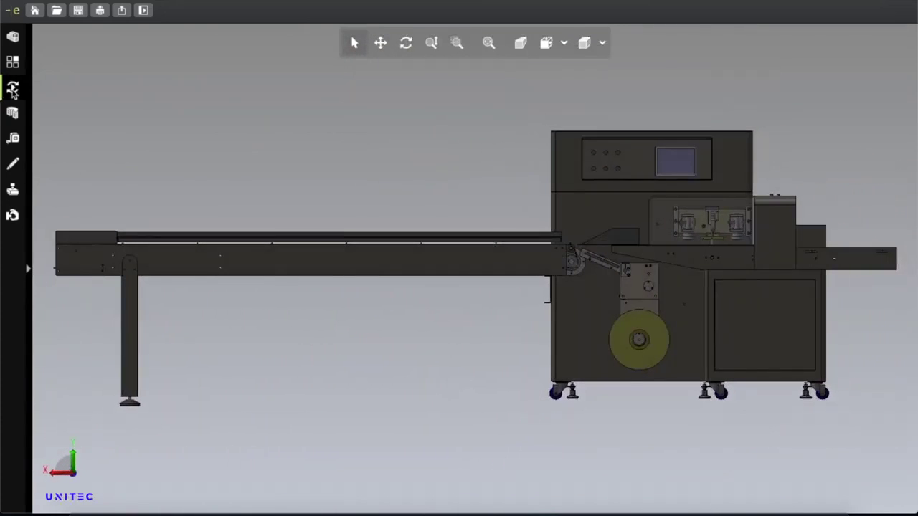
Pause the view animation and collapse the side panel again.
left_click(12, 87)
left_click(108, 53)
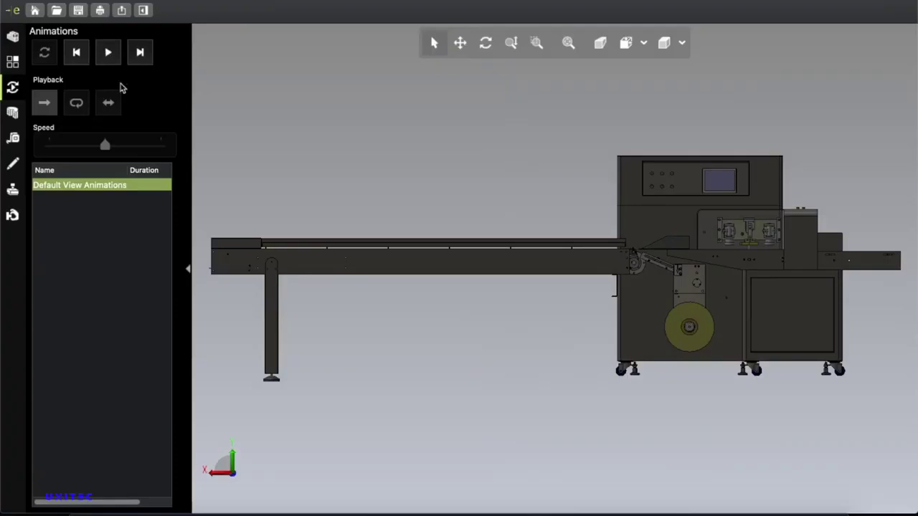
left_click(188, 269)
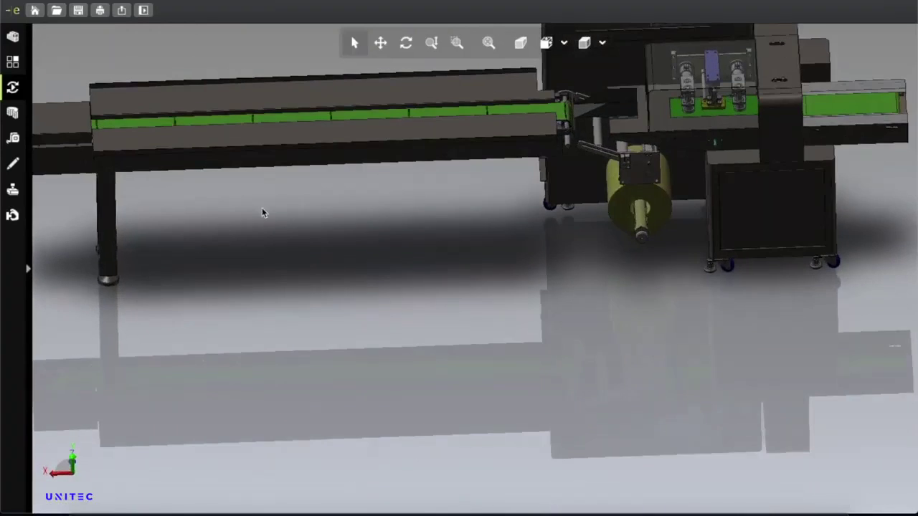
Pan the machine down-left, orbit slightly and zoom toward the sealing unit.
left_click(380, 43)
left_click_drag(630, 196, 502, 369)
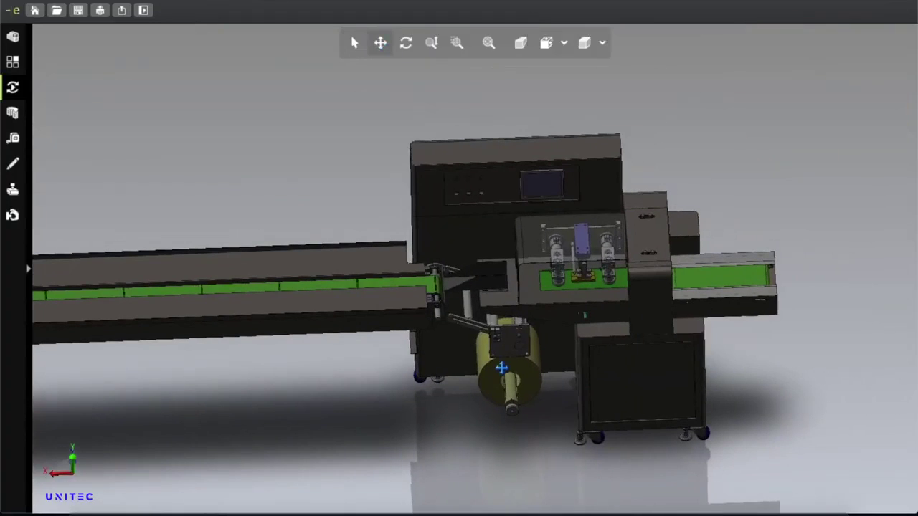
left_click(355, 43)
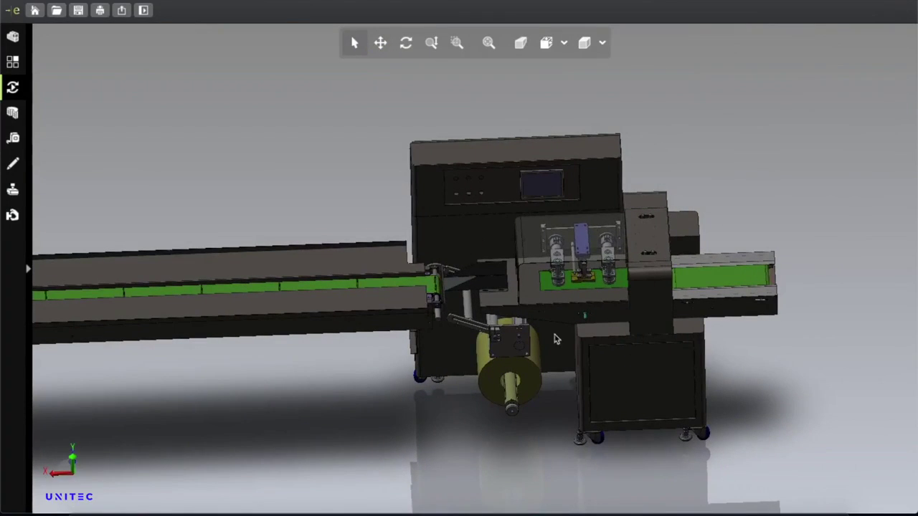
middle_click_drag(410, 258, 519, 271)
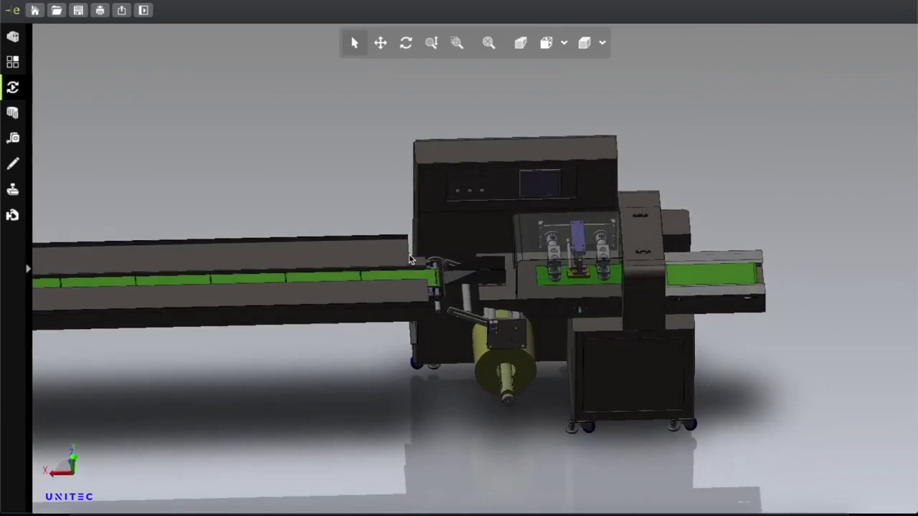
scroll(519, 271, "up", 3)
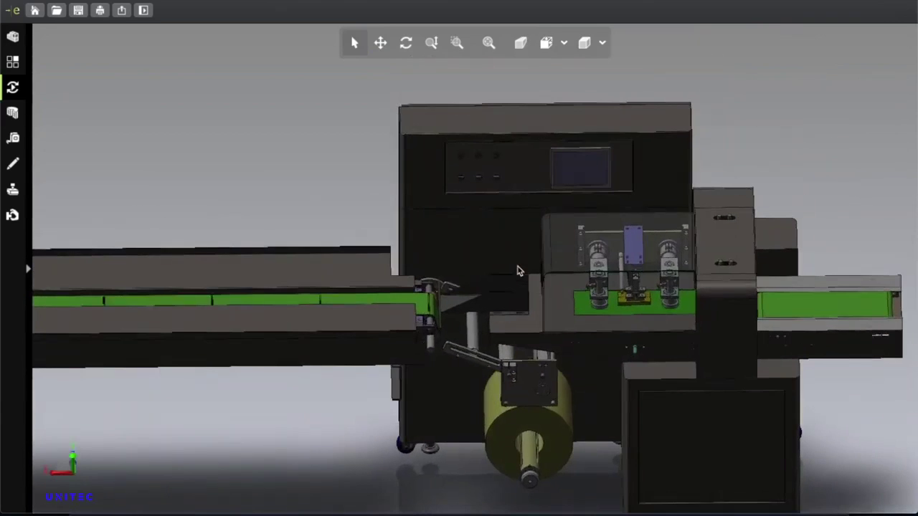
key("XF86MonBrightnessUp")
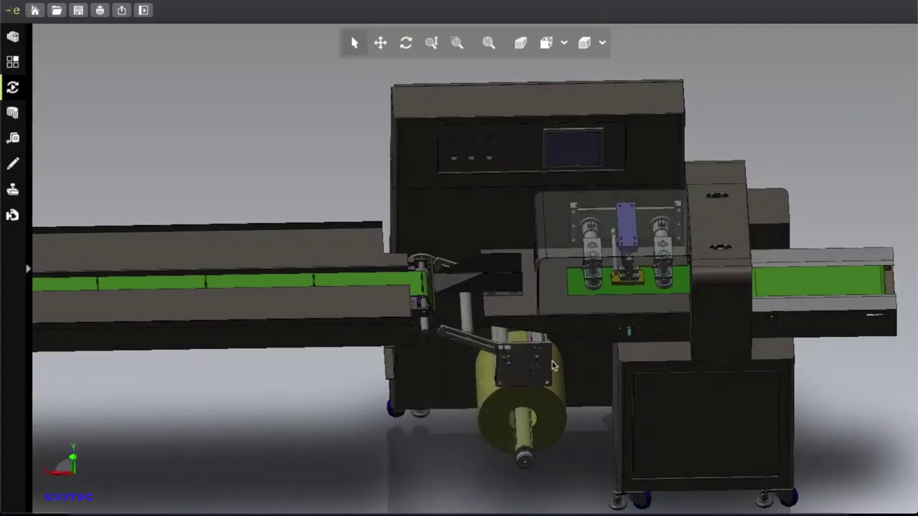
Hide the cover block and upper housing right of the sealing unit.
left_click(719, 305)
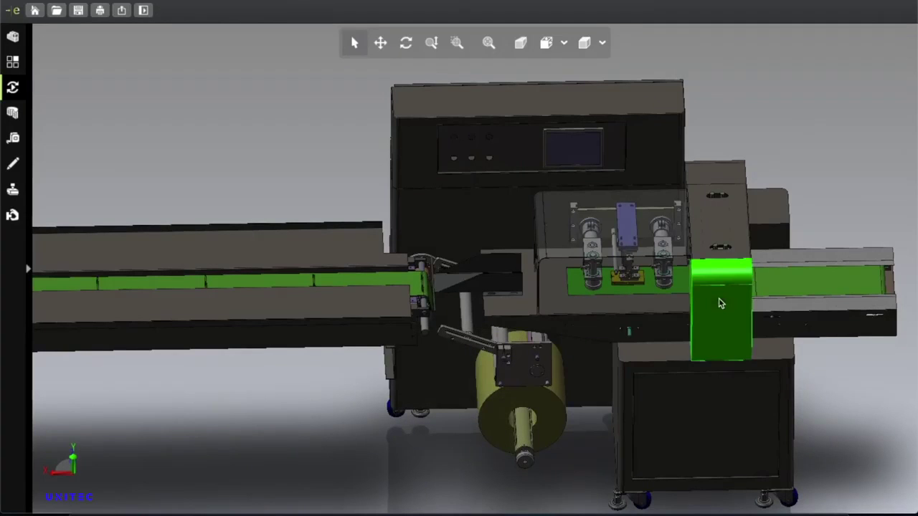
right_click(722, 316)
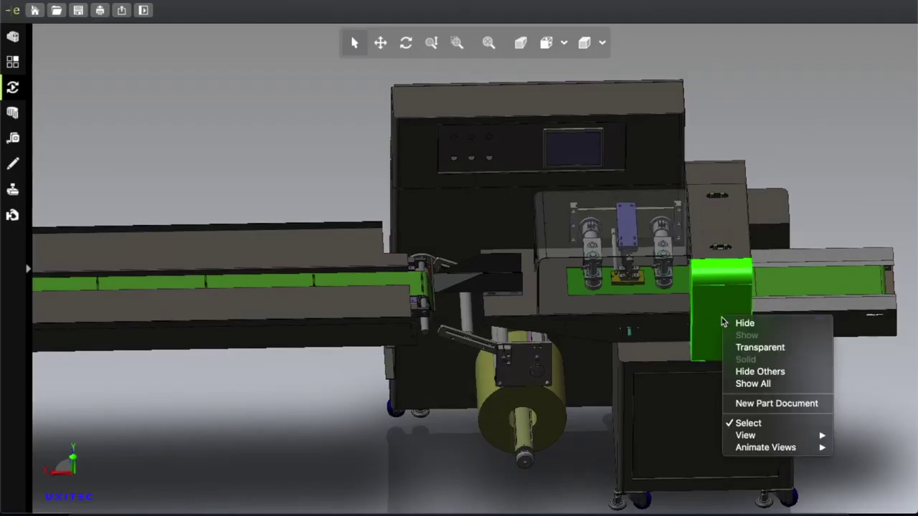
left_click(753, 328)
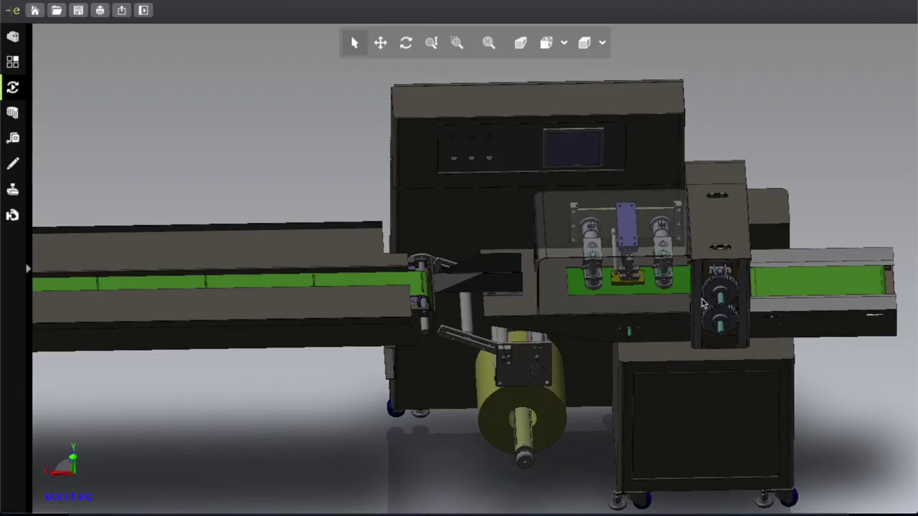
left_click(735, 231)
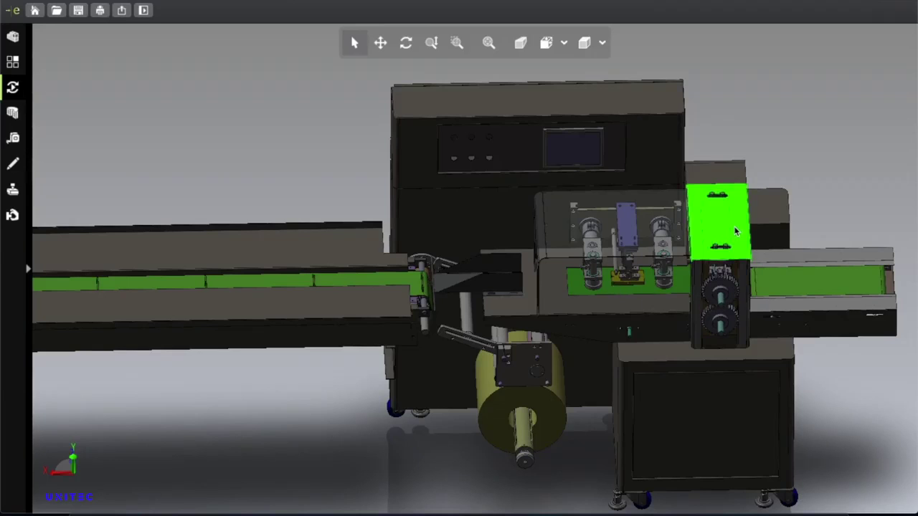
right_click(735, 231)
left_click(746, 285)
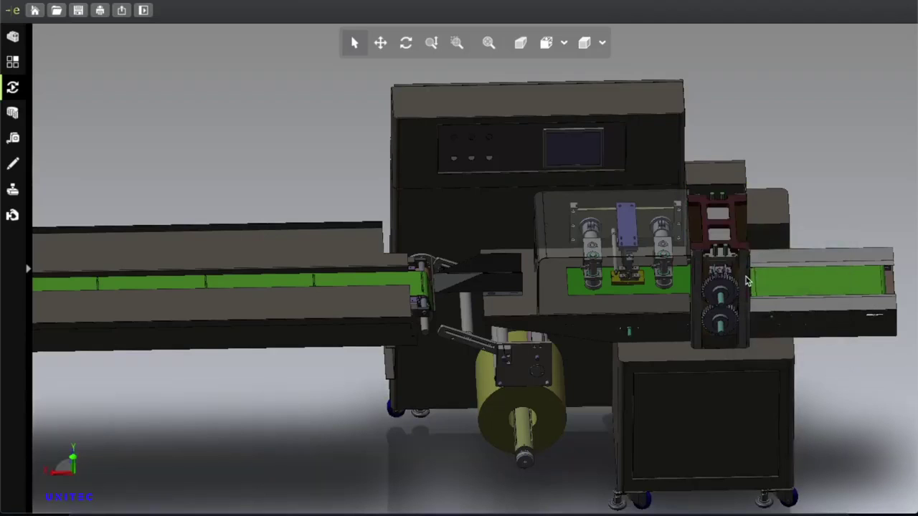
Hide the thin vertical parts beside the gears.
left_click(746, 281)
right_click(747, 279)
left_click(766, 284)
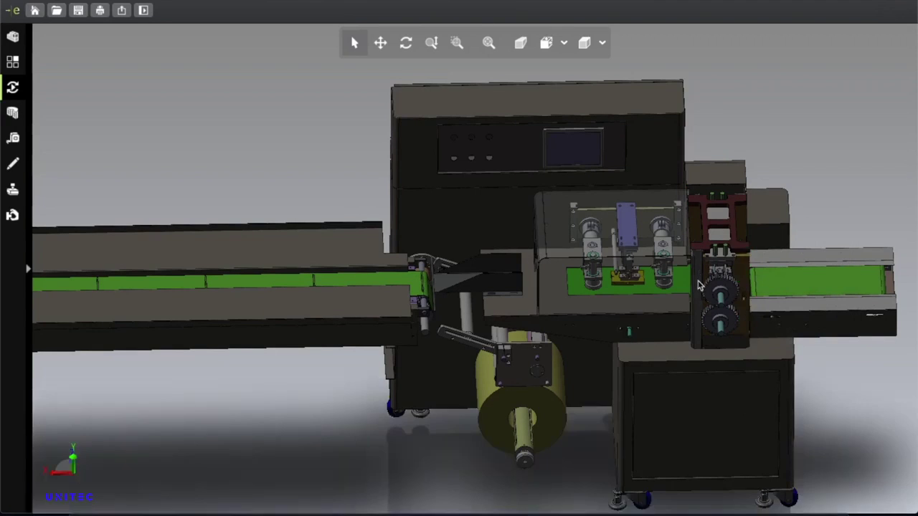
right_click(702, 284)
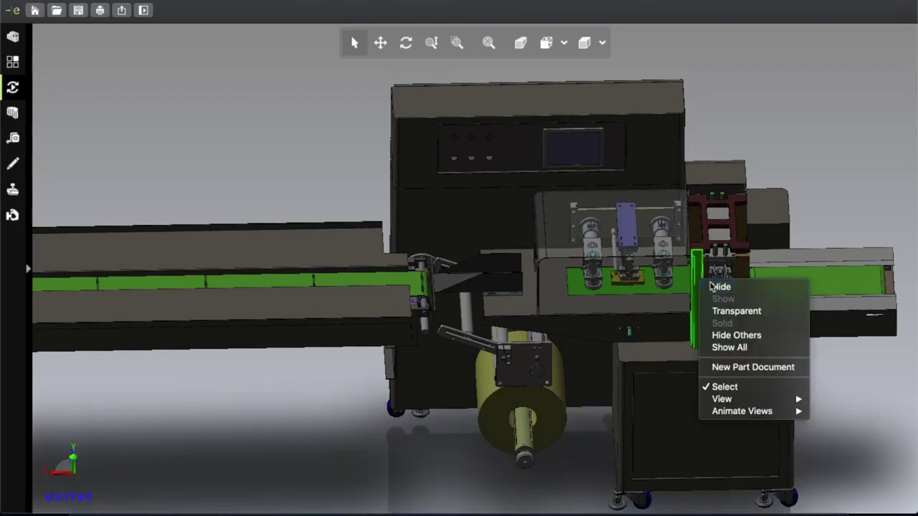
left_click(712, 287)
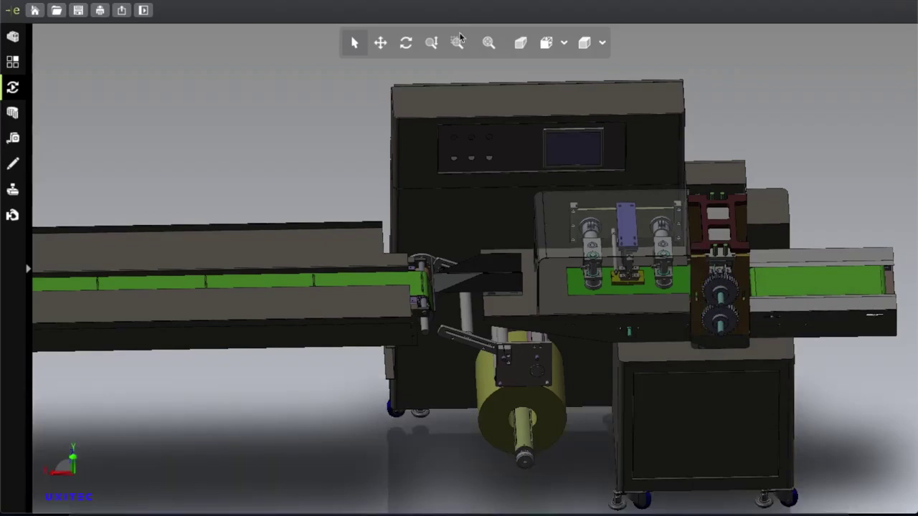
Zoom into the gears and sealing section and orbit to a flat front view.
left_click(457, 43)
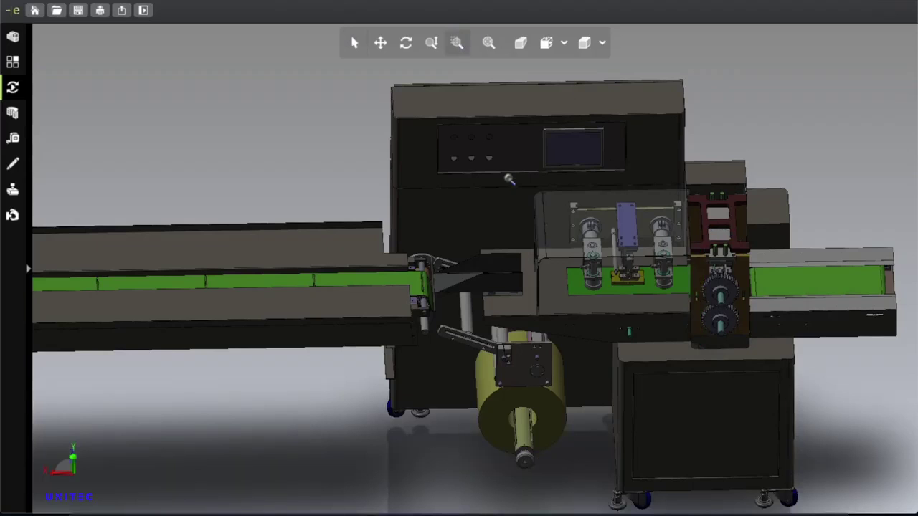
left_click_drag(507, 177, 852, 395)
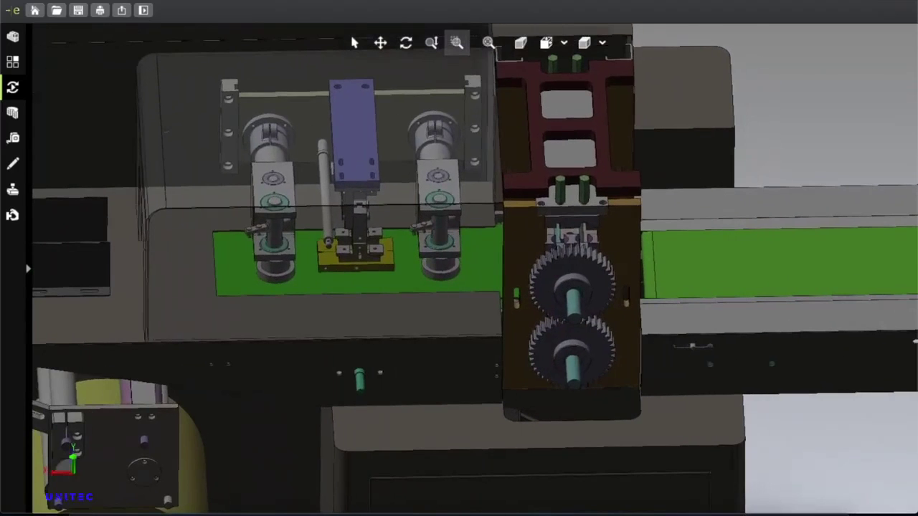
left_click(406, 43)
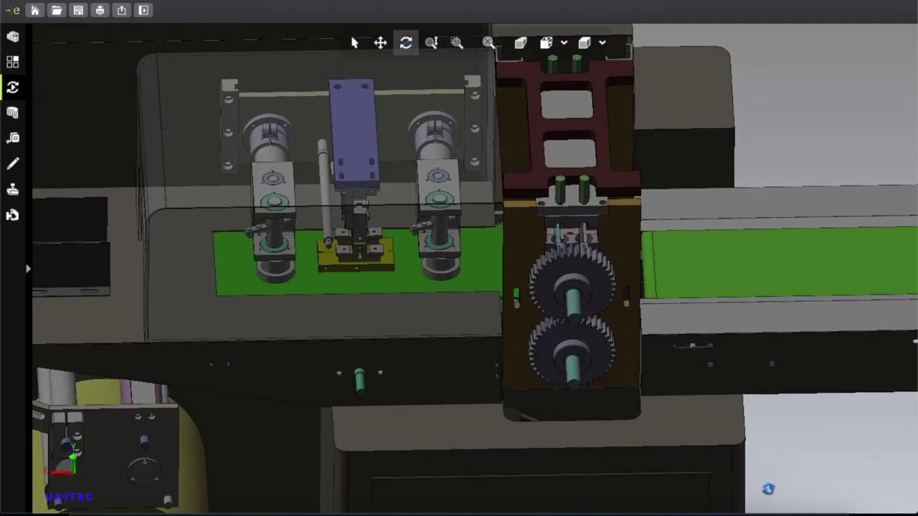
mouse_move(764, 489)
left_mouse_down()
mouse_move(638, 486)
mouse_move(668, 195)
mouse_move(668, 231)
mouse_move(786, 198)
mouse_move(836, 157)
mouse_move(892, 147)
left_mouse_up()
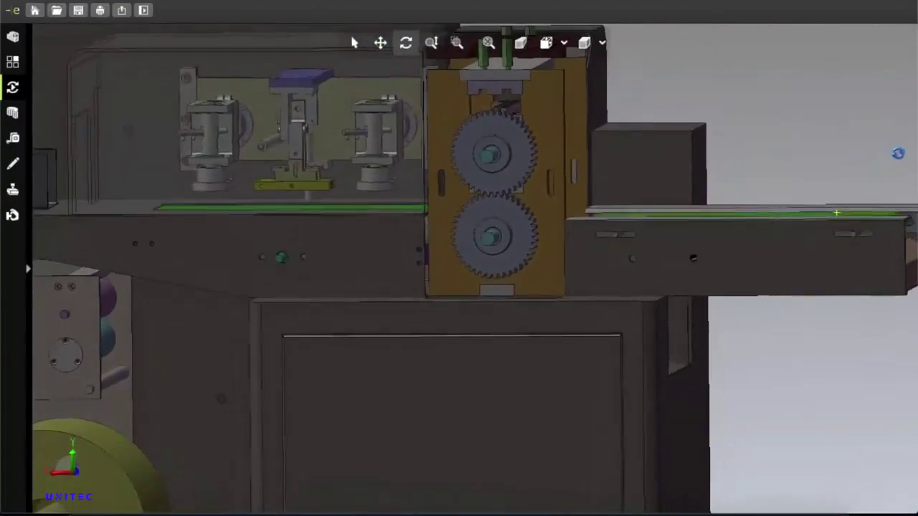
left_click_drag(475, 135, 477, 176)
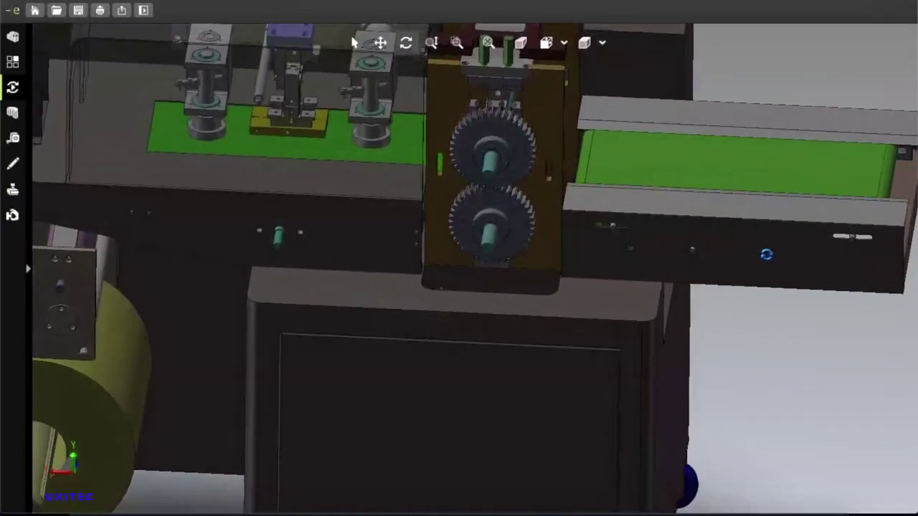
mouse_move(766, 255)
left_mouse_down()
mouse_move(775, 237)
mouse_move(781, 244)
left_mouse_up()
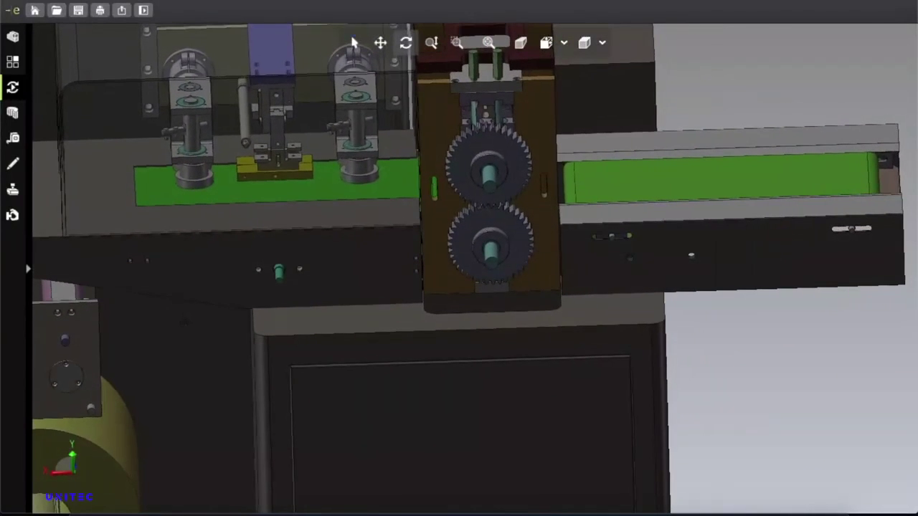
left_click(355, 43)
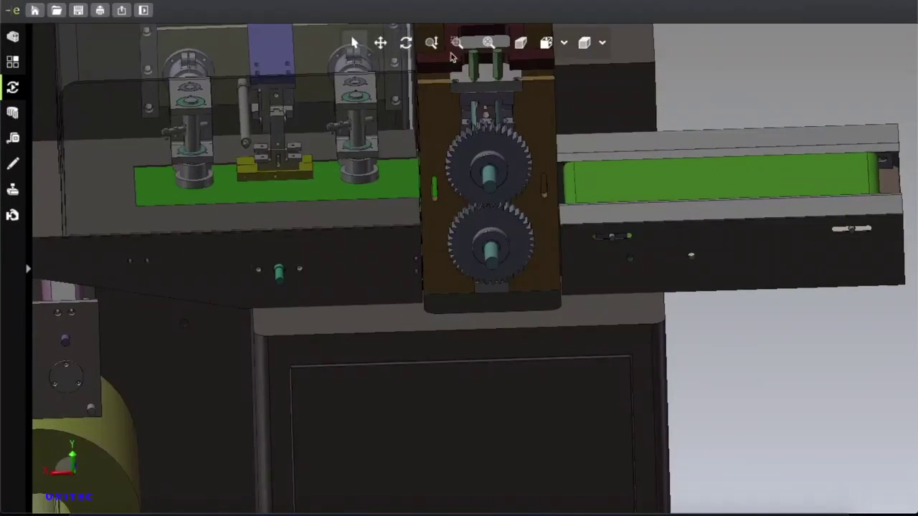
Hide the gear mounting plate behind the gears.
left_click(537, 112)
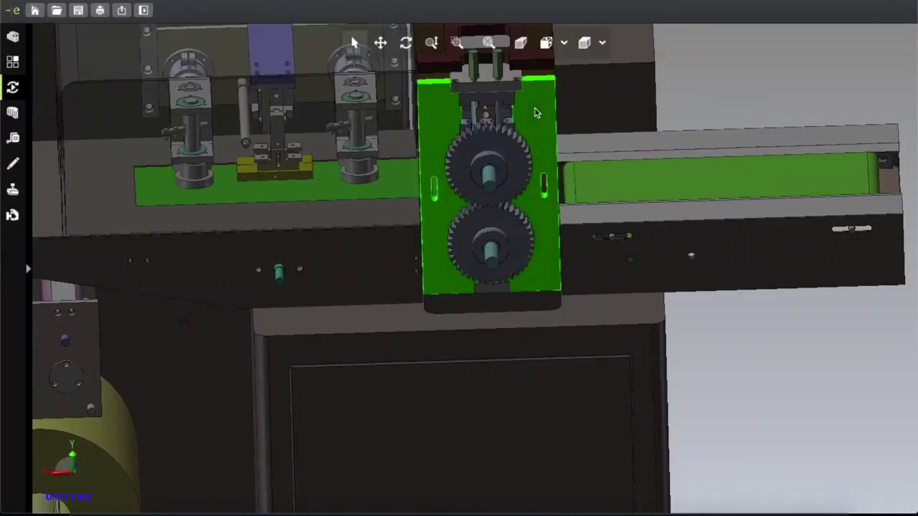
right_click(536, 113)
left_click(567, 140)
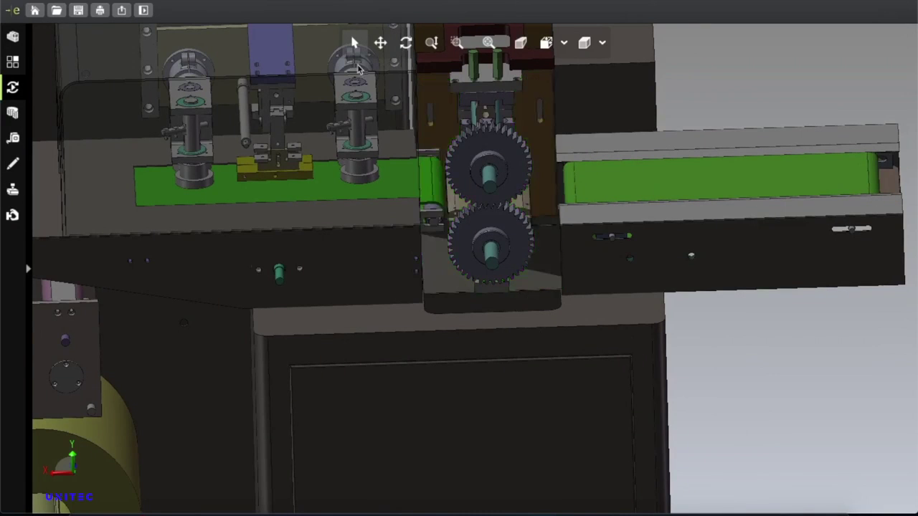
Orbit and pan to an oblique view of the gears, shafts and exit conveyor.
left_click(406, 42)
mouse_move(574, 165)
left_mouse_down()
mouse_move(529, 298)
mouse_move(459, 316)
left_mouse_up()
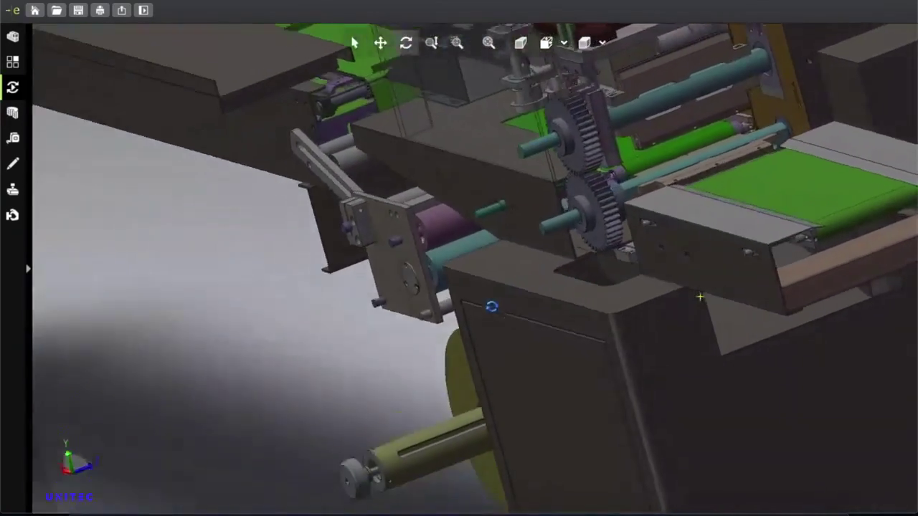
left_click(380, 43)
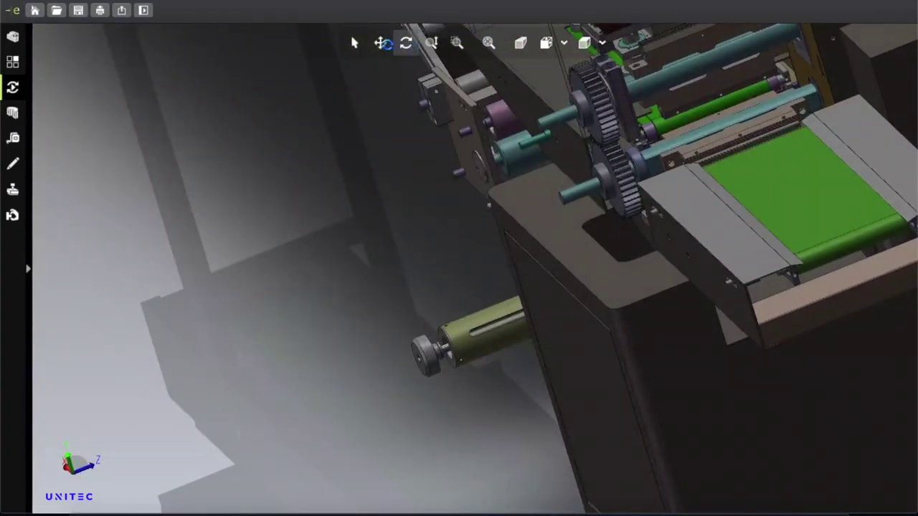
left_click_drag(771, 223, 437, 357)
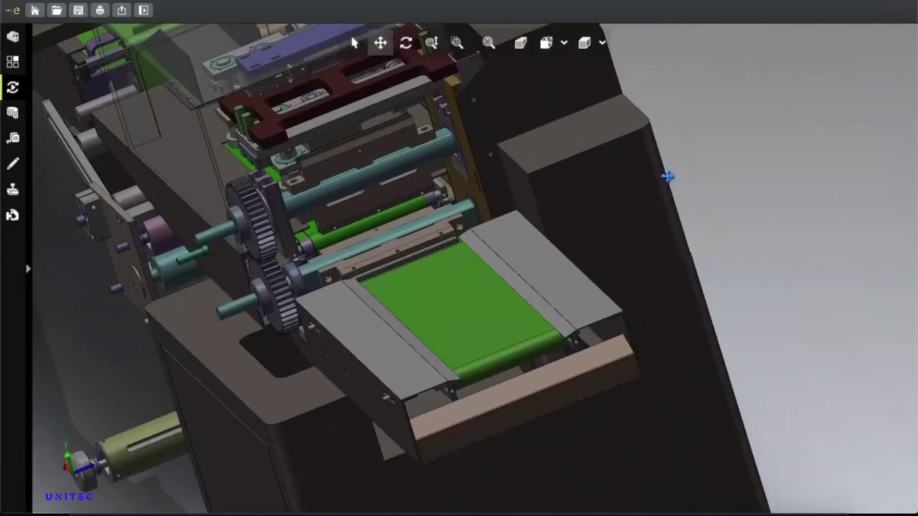
left_click(406, 42)
mouse_move(492, 94)
left_mouse_down()
mouse_move(688, 186)
mouse_move(725, 207)
mouse_move(725, 218)
mouse_move(724, 194)
mouse_move(734, 185)
mouse_move(725, 176)
left_mouse_up()
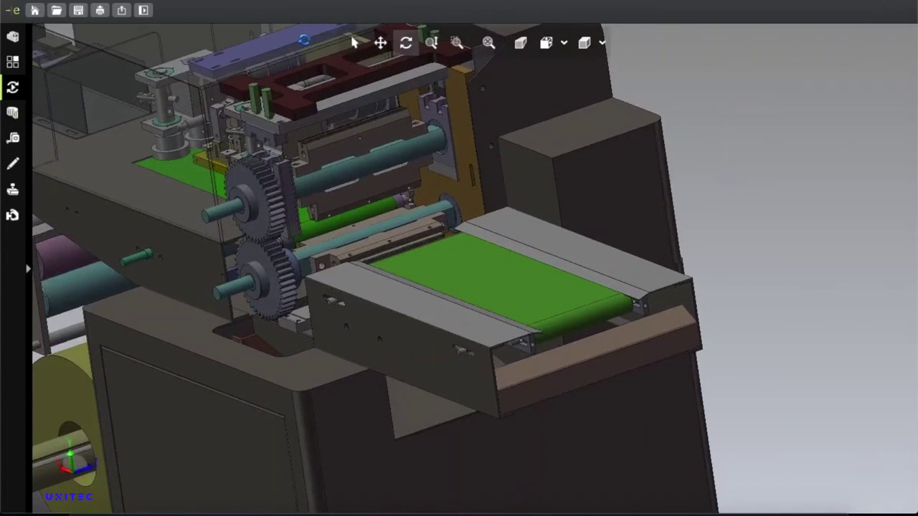
Hide the upper gear, lower gear and lower frame housing, then shift the view up-right.
left_click(355, 43)
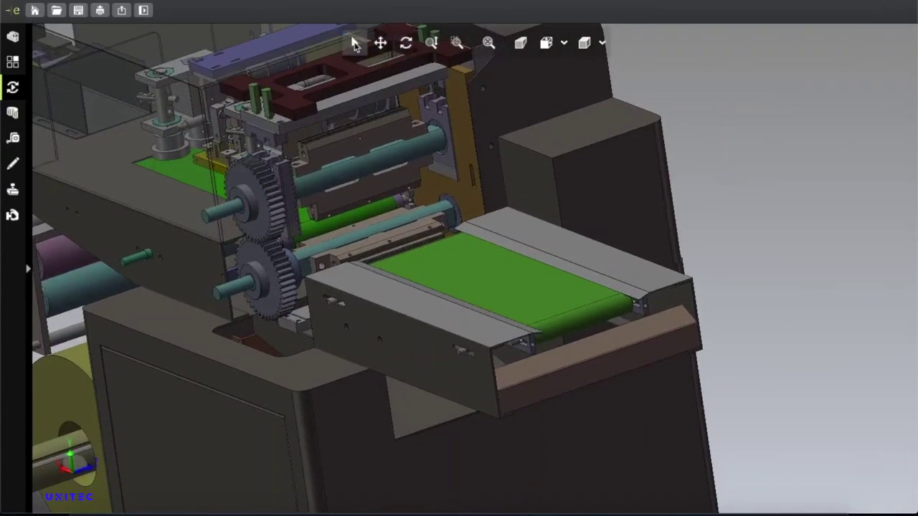
left_click(260, 197)
right_click(261, 194)
left_click(281, 199)
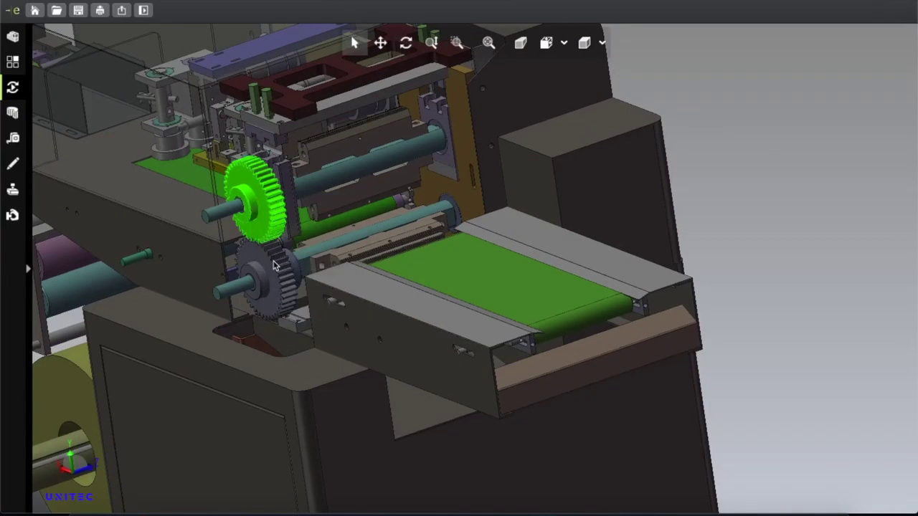
right_click(278, 282)
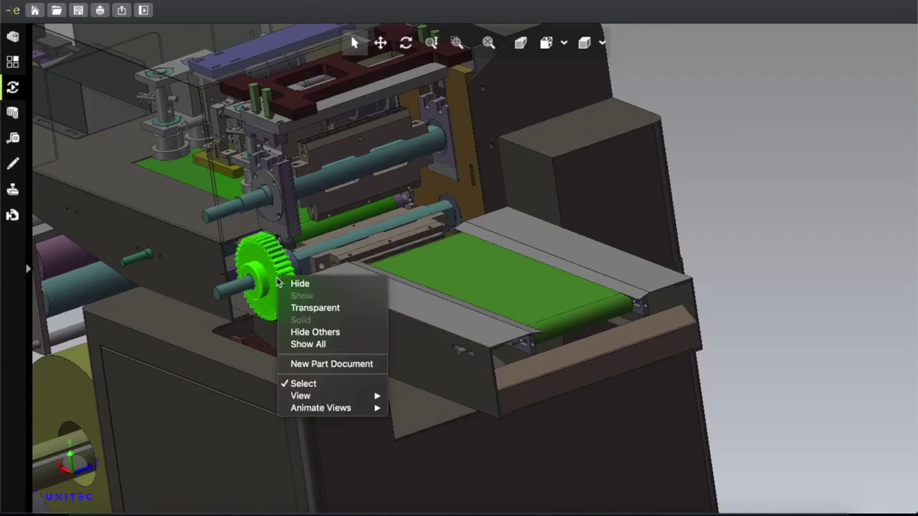
left_click(294, 292)
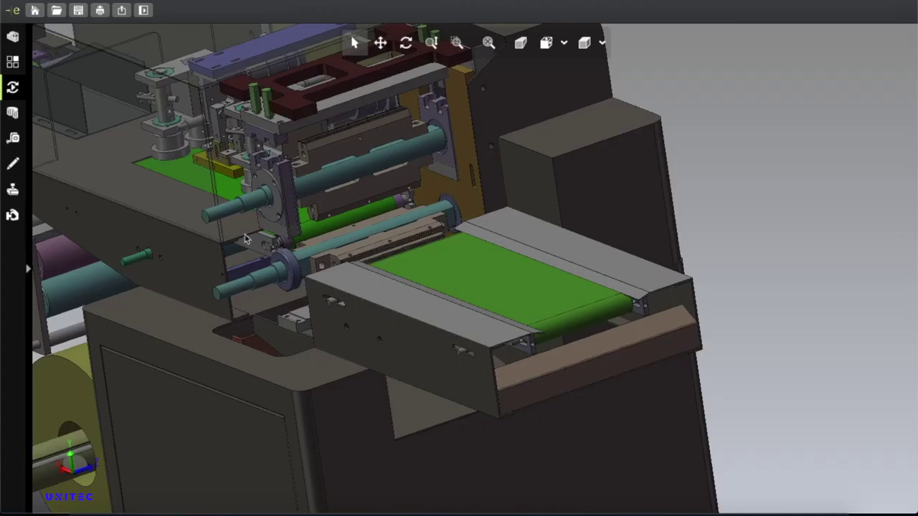
right_click(288, 371)
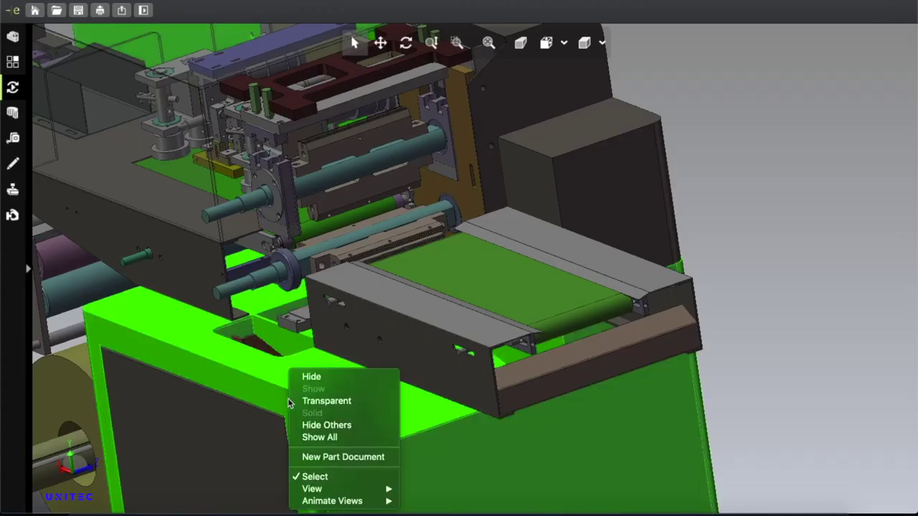
left_click(312, 378)
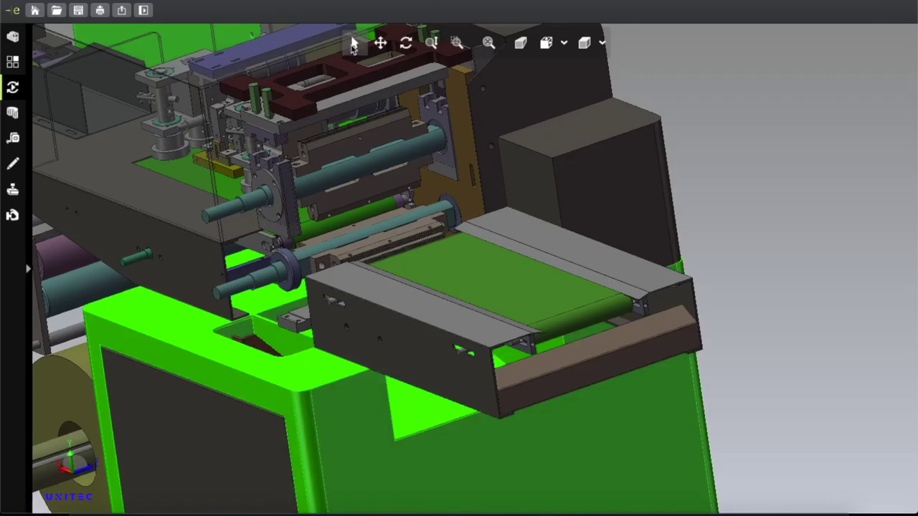
middle_click_drag(503, 236, 588, 130, "ctrl")
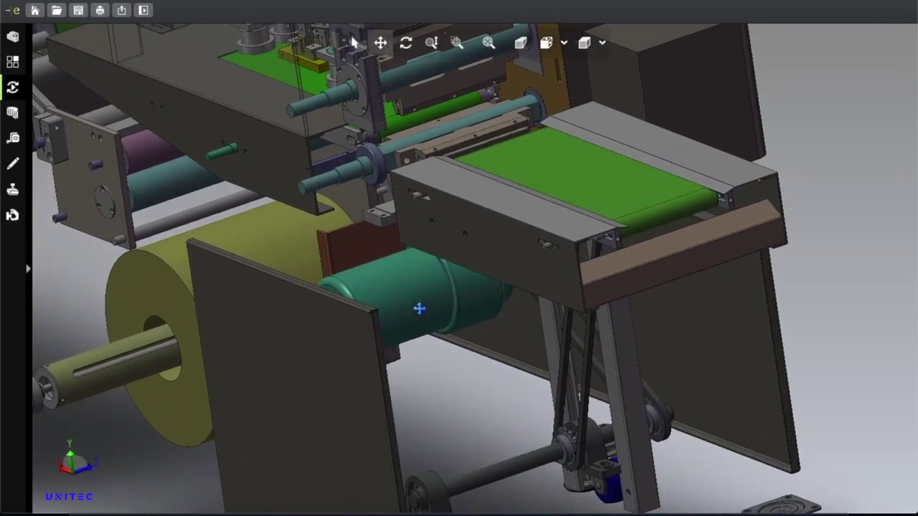
Hide the flat front plate in front of the teal motor.
left_click(320, 354)
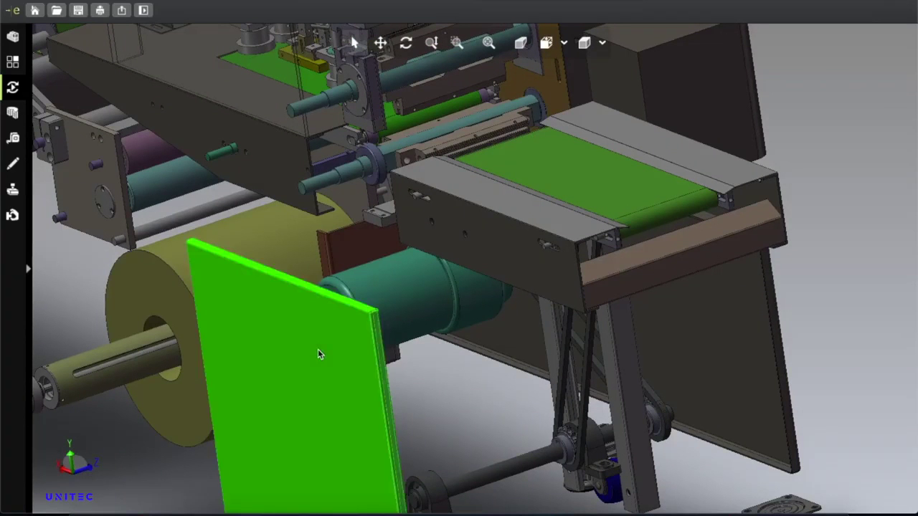
right_click(317, 350)
left_click(406, 321)
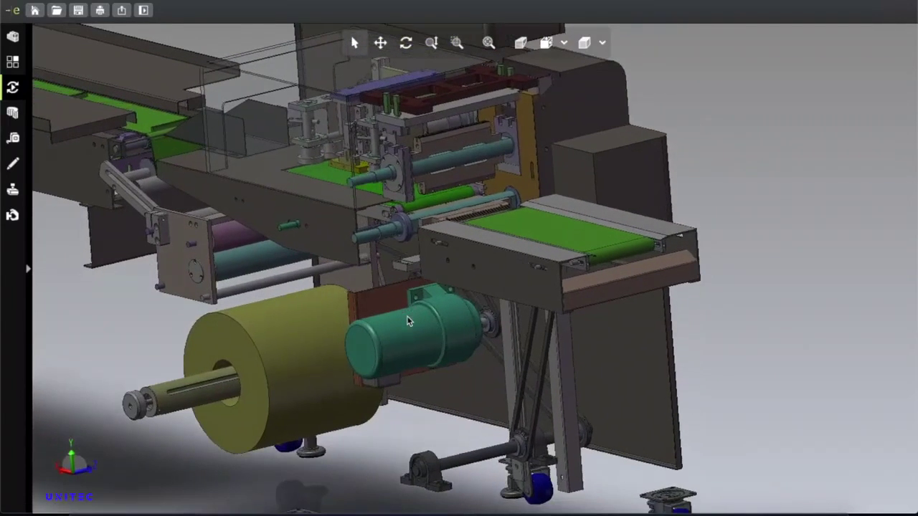
left_click(398, 320)
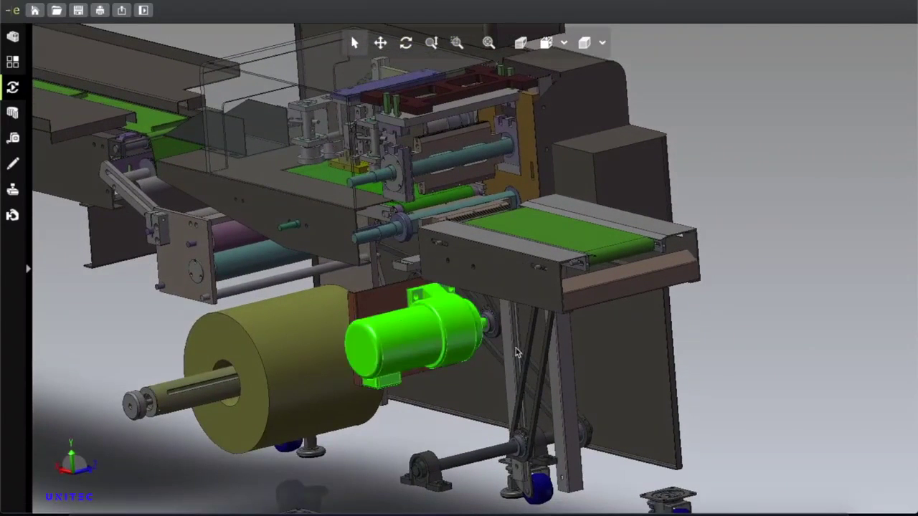
Hide the outfeed conveyor's front side panel and its brown end bar.
left_click(506, 265)
right_click(503, 265)
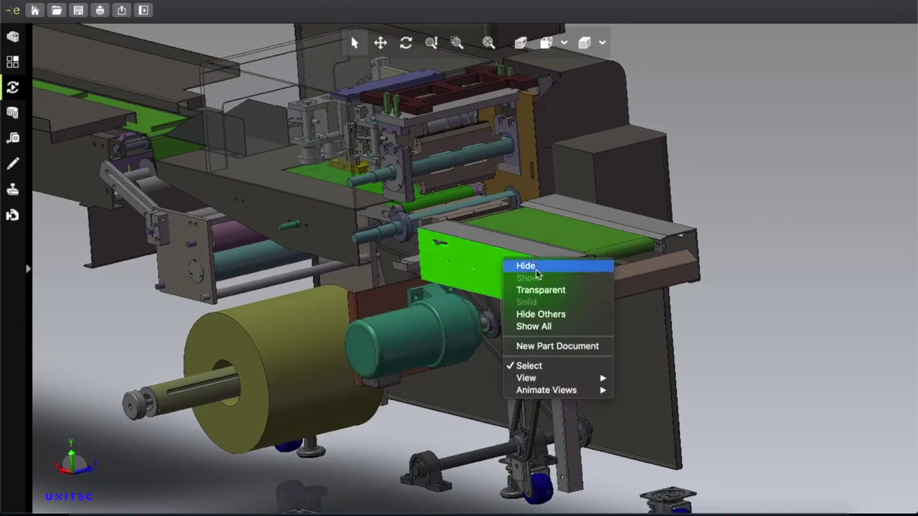
key("Escape")
left_click(602, 290)
right_click(608, 287)
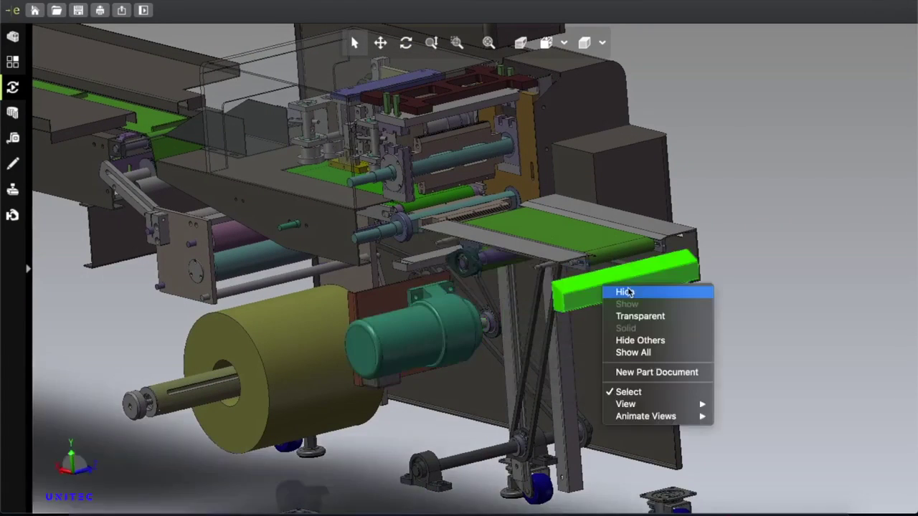
key("Escape")
left_click(287, 380)
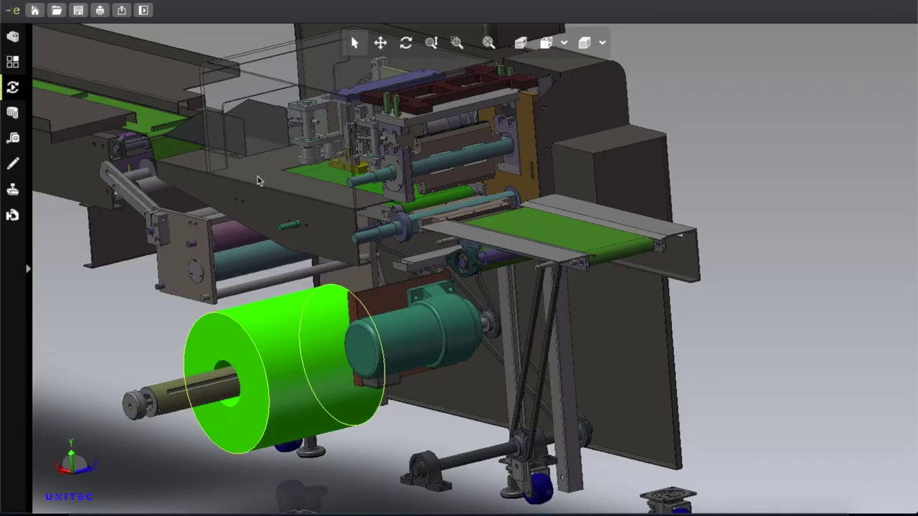
Hide the right-hand cabinet and the outfeed conveyor's end piece.
left_click(615, 169)
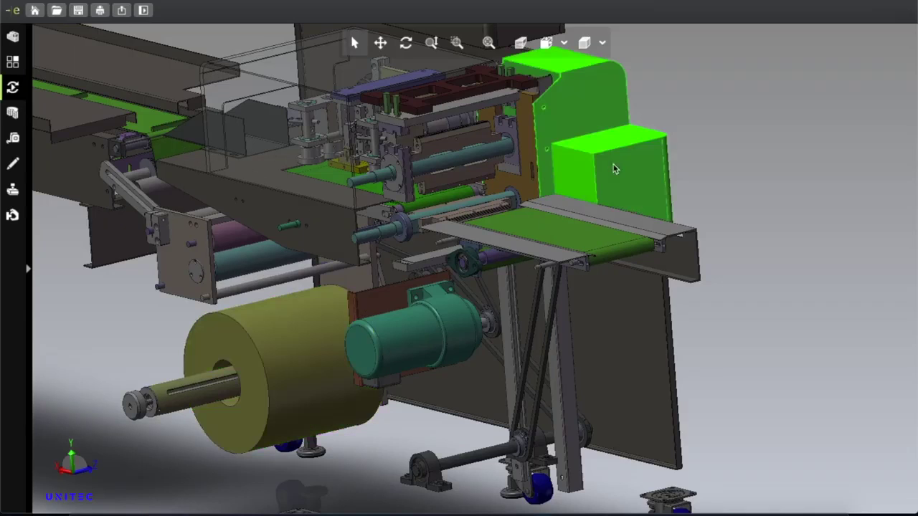
right_click(614, 169)
left_click(636, 171)
left_click(593, 333)
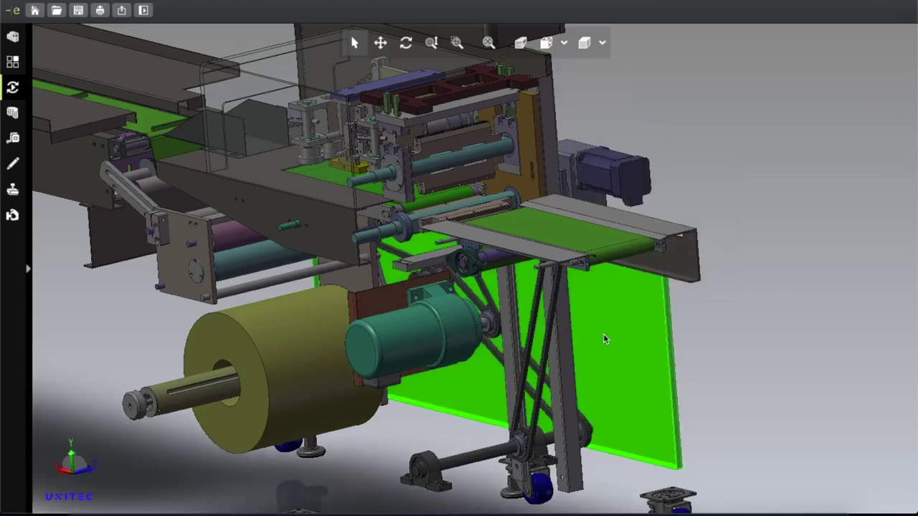
right_click(603, 339)
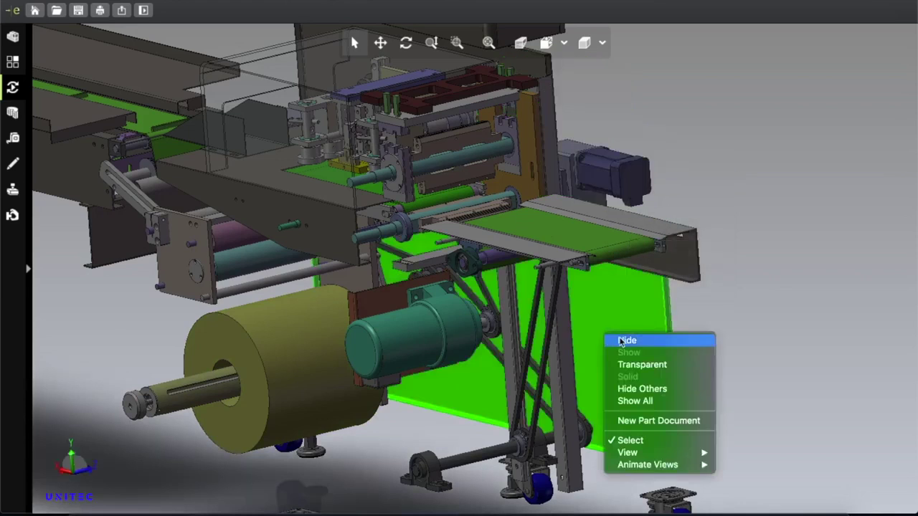
right_click(676, 264)
left_click(696, 265)
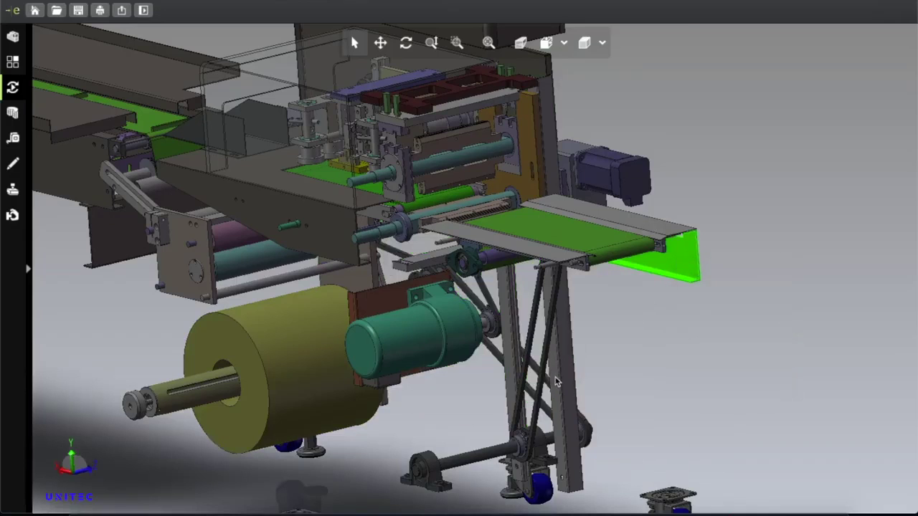
Hide the outer and inner vertical support legs.
left_click(558, 383)
right_click(567, 372)
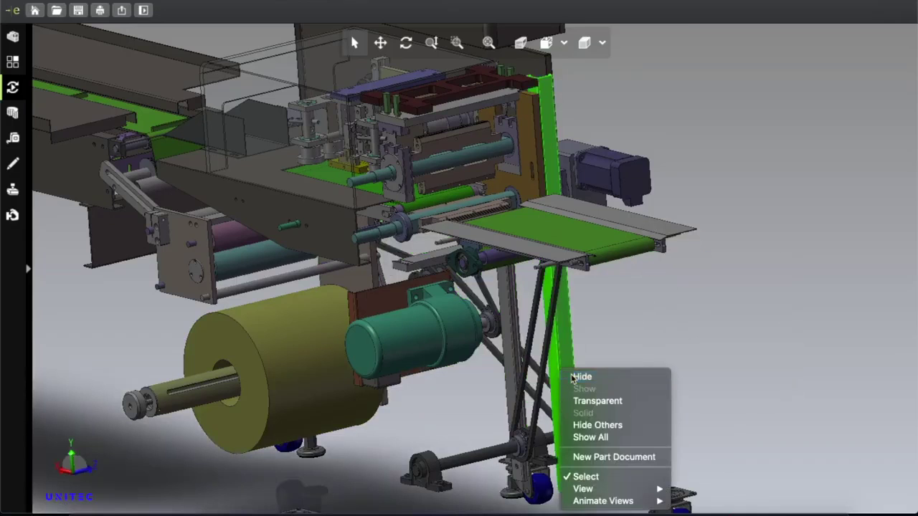
left_click(581, 377)
left_click(514, 359)
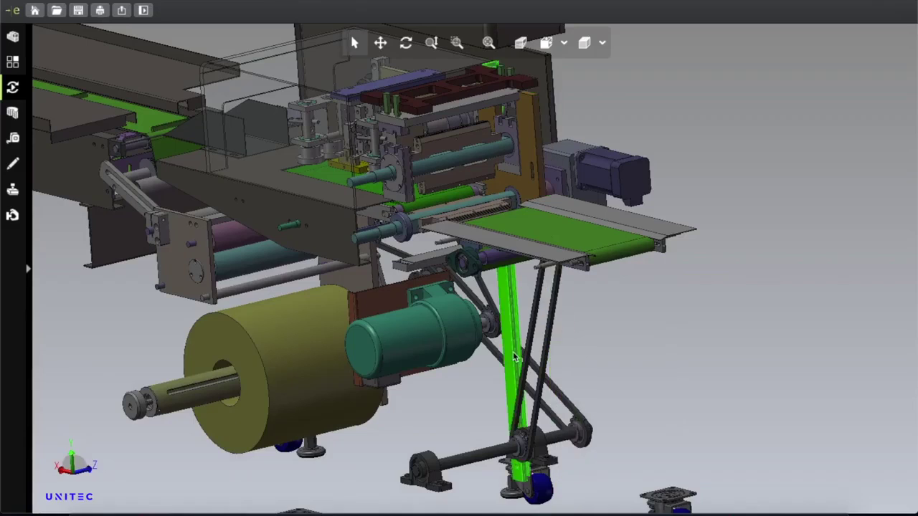
right_click(514, 356)
left_click(528, 458)
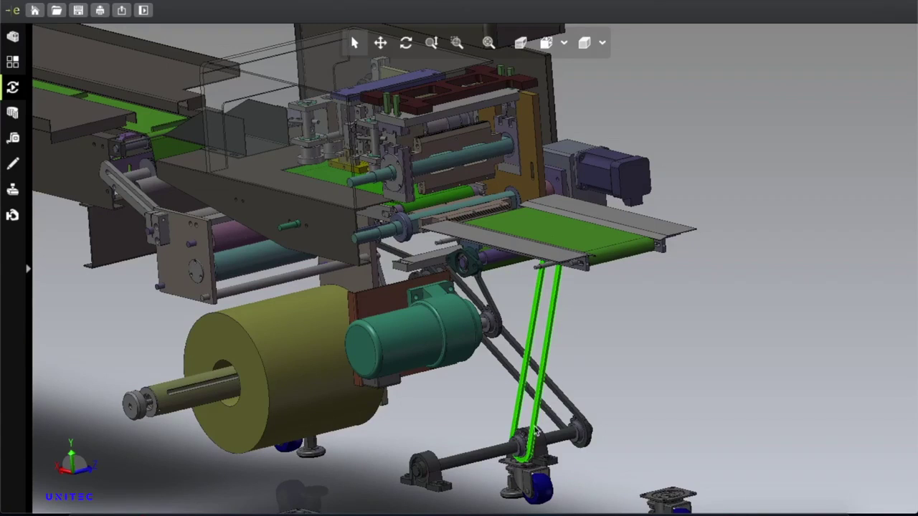
Hide the two diagonal legs and the diagonal link.
right_click(543, 347)
left_click(550, 374)
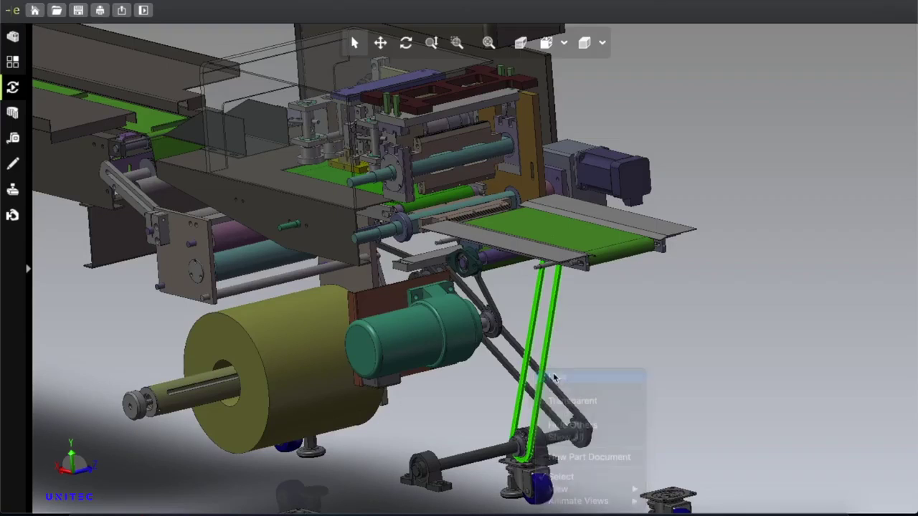
right_click(522, 348)
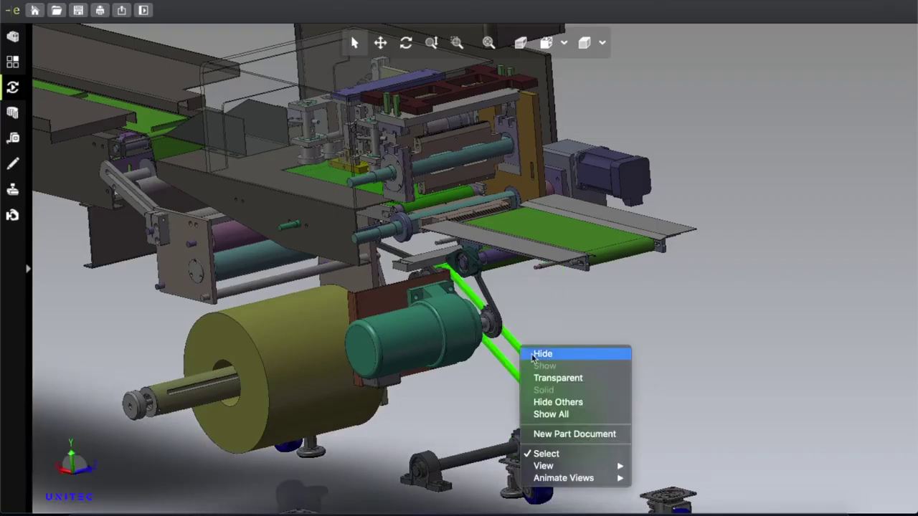
left_click(543, 354)
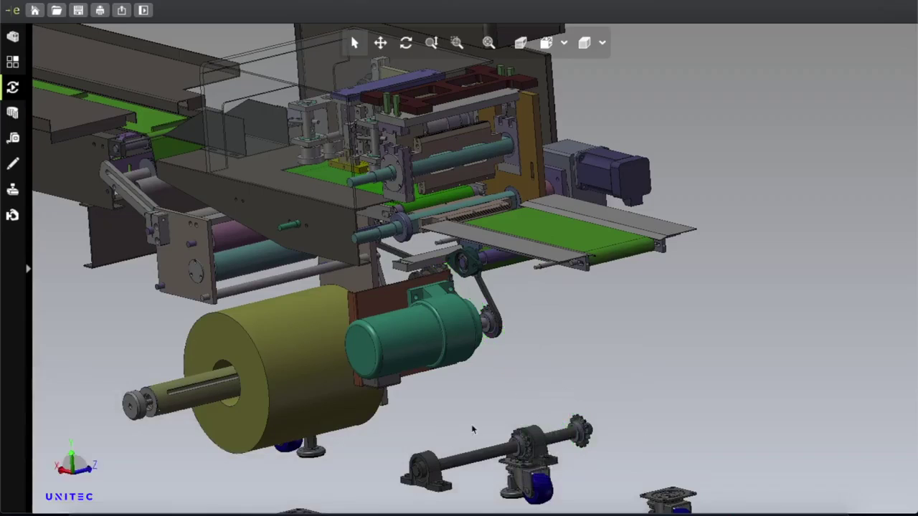
Hide the brown motor mounting plate and the teal drive motor.
left_click(371, 302)
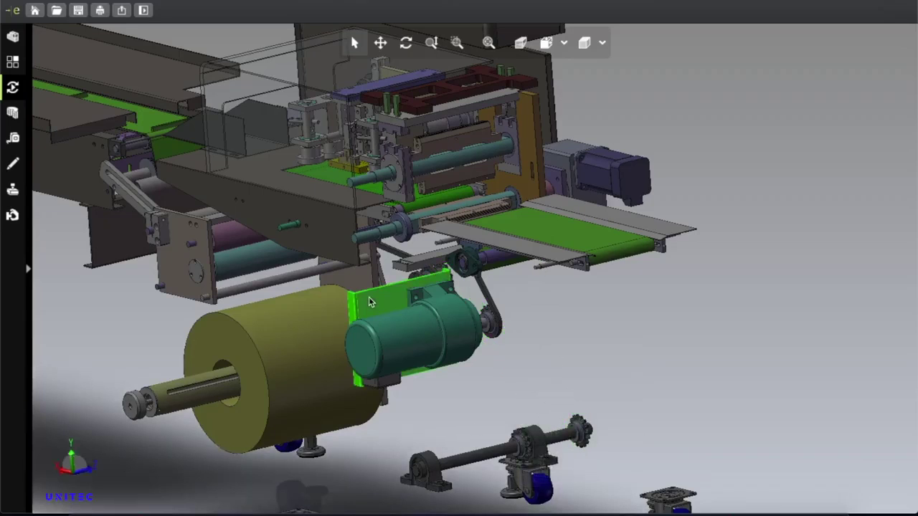
right_click(371, 302)
key("Escape")
left_click(423, 357)
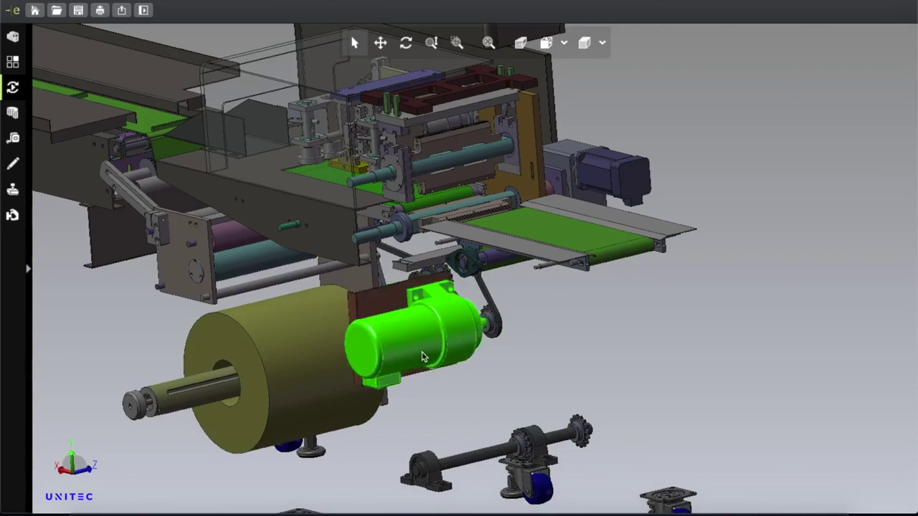
right_click(423, 357)
left_click(447, 358)
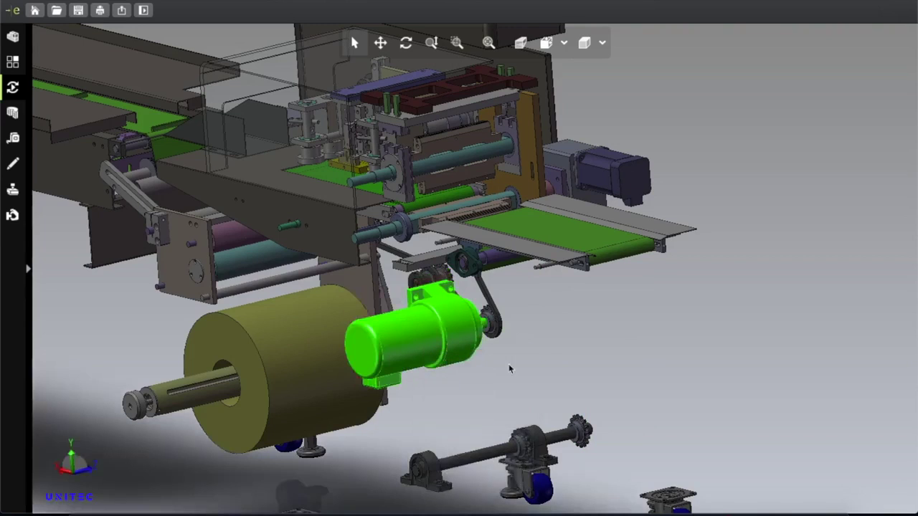
key("Delete")
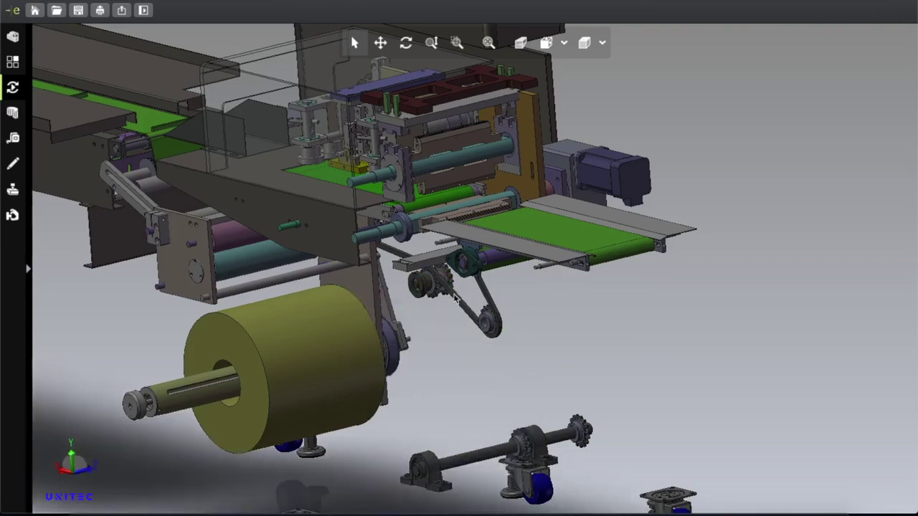
left_click(456, 299)
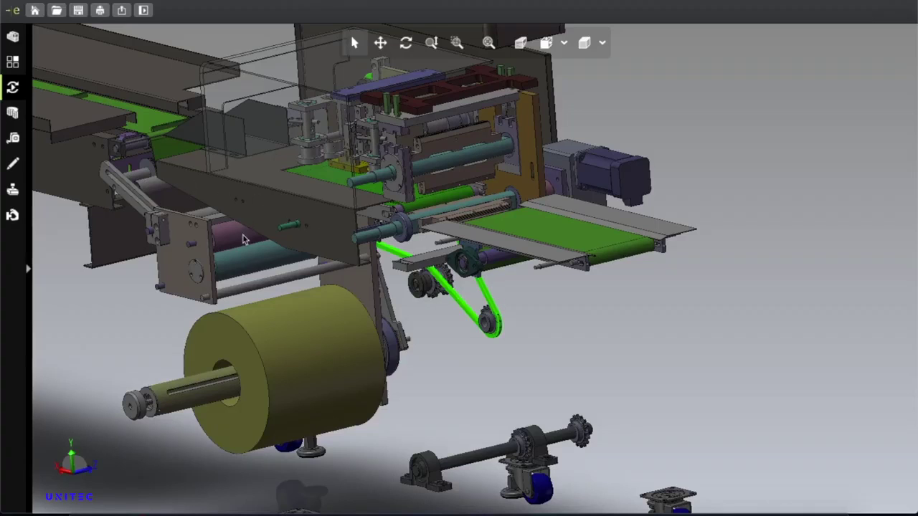
Hide the infeed's long side plate, the transparent housing and the flat plate beneath it.
left_click(330, 218)
right_click(330, 218)
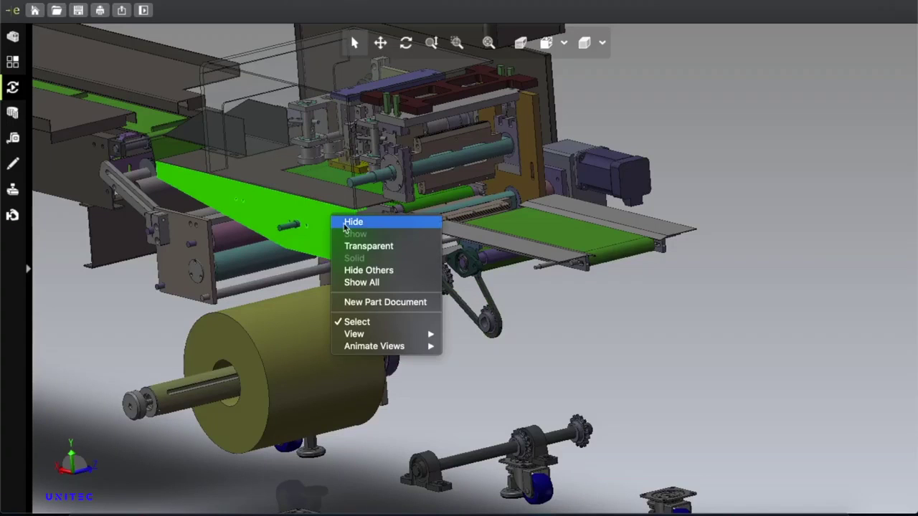
left_click(297, 198)
left_click(287, 186)
right_click(285, 185)
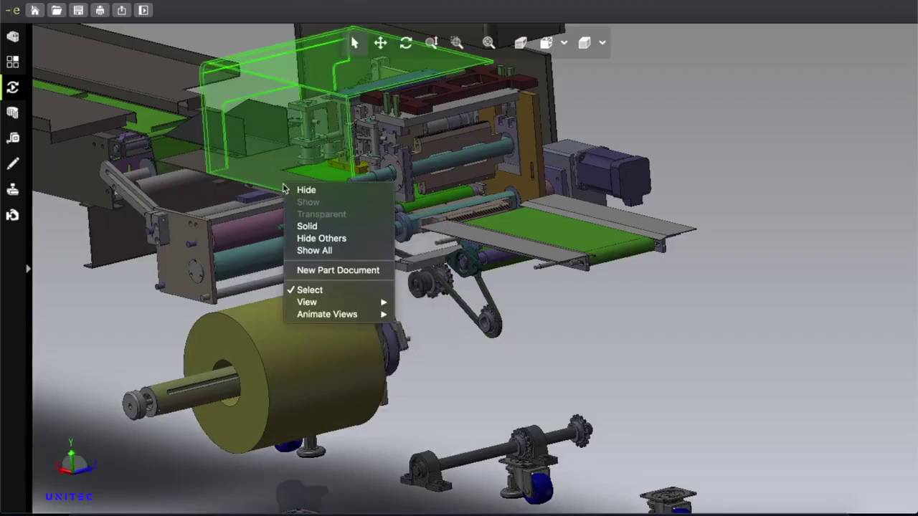
left_click(317, 195)
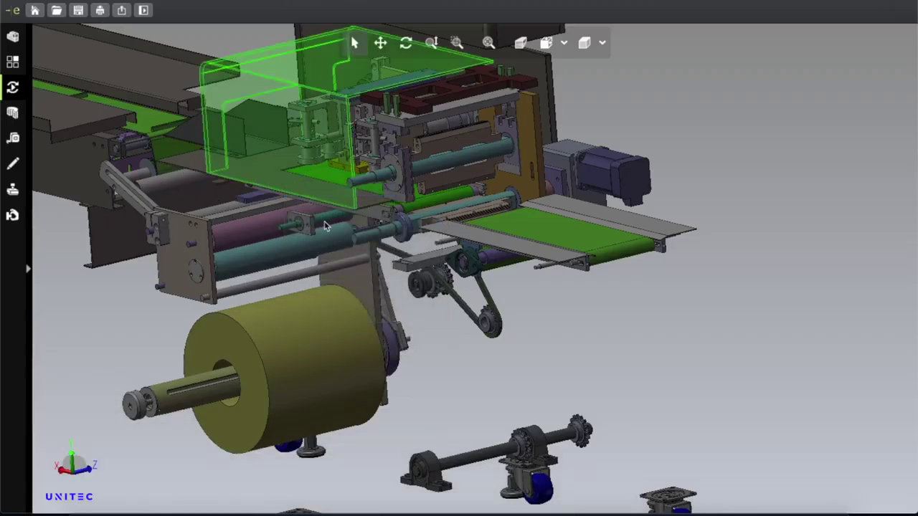
left_click(302, 187)
right_click(301, 185)
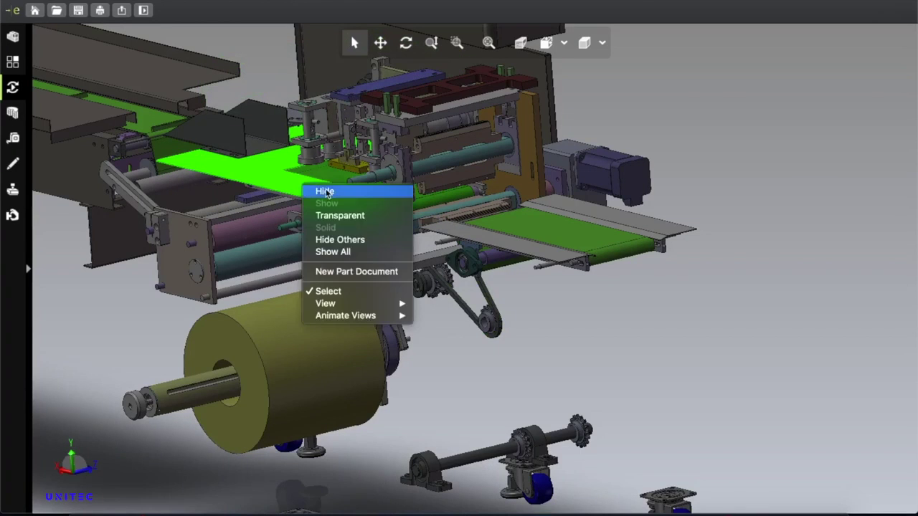
left_click(327, 194)
Hide the outfeed conveyor plate and the long arm bar.
left_click(509, 251)
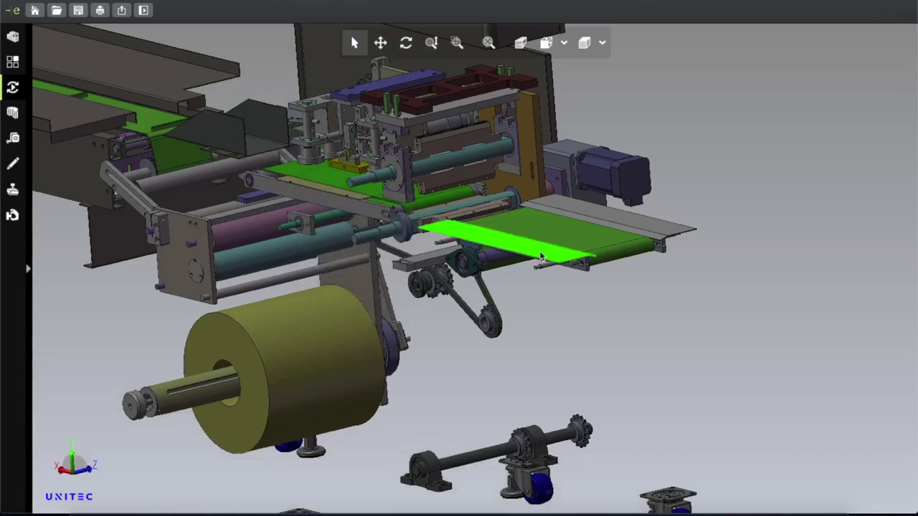
right_click(510, 249)
left_click(534, 254)
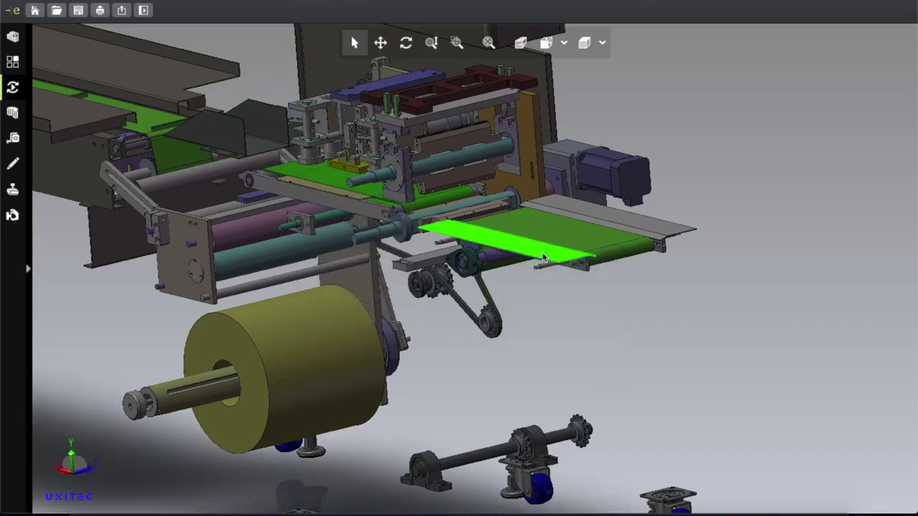
left_click(373, 213)
right_click(362, 210)
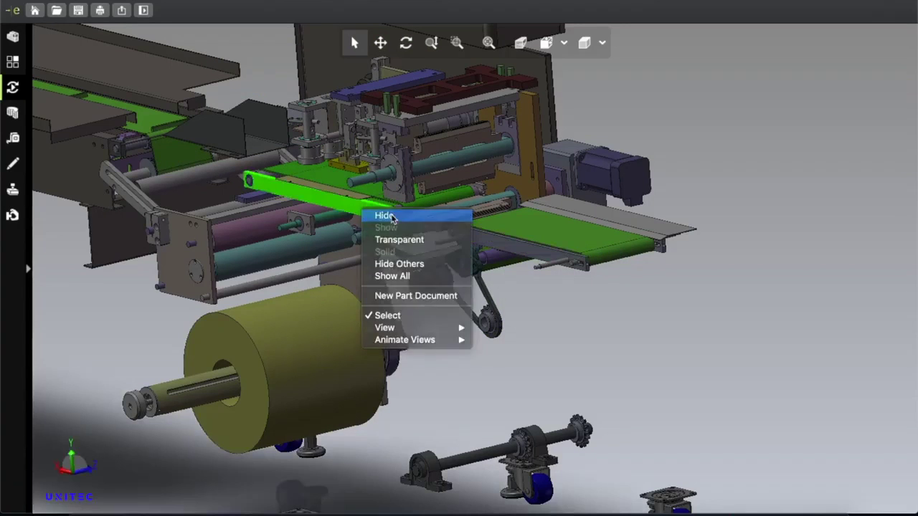
left_click(392, 217)
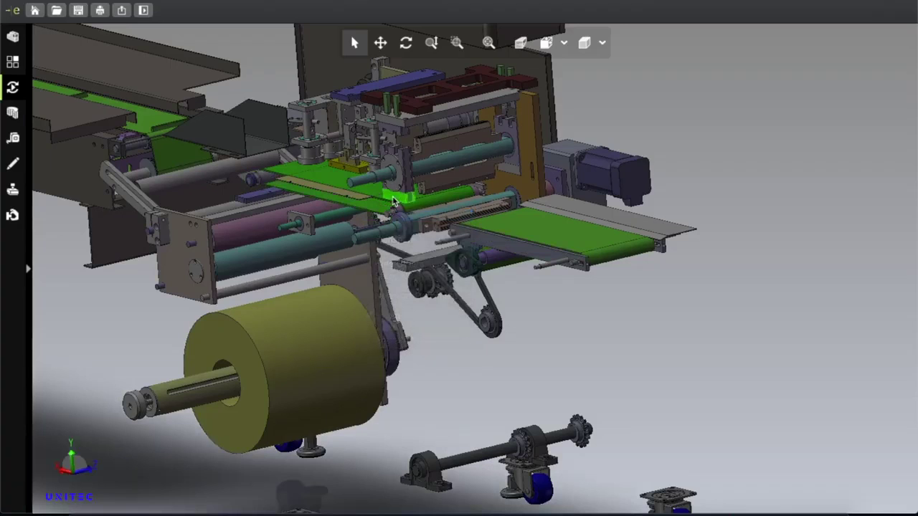
Hide the small part, the round part and the adjacent upper part.
right_click(393, 203)
left_click(403, 200)
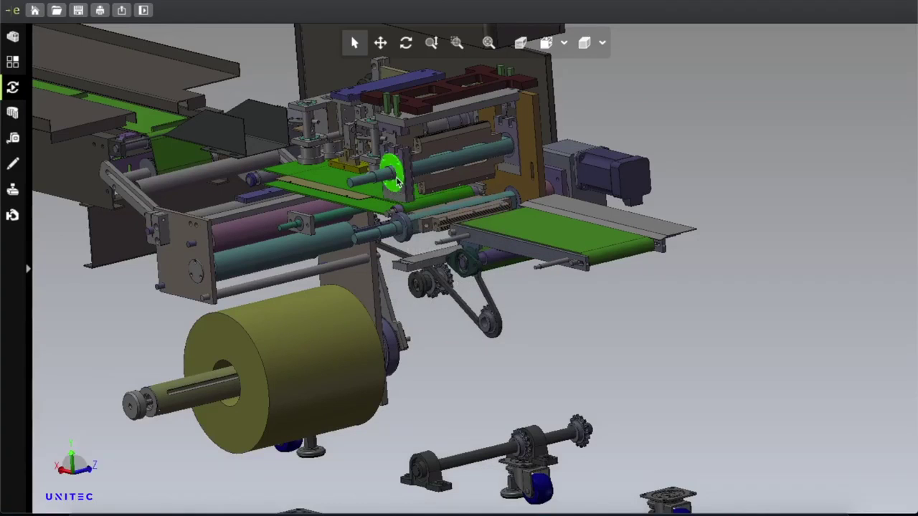
right_click(406, 183)
left_click(422, 184)
right_click(416, 172)
left_click(417, 172)
Hide the bearing block, the long shaft, the green bracket and the upper part beside them.
right_click(412, 167)
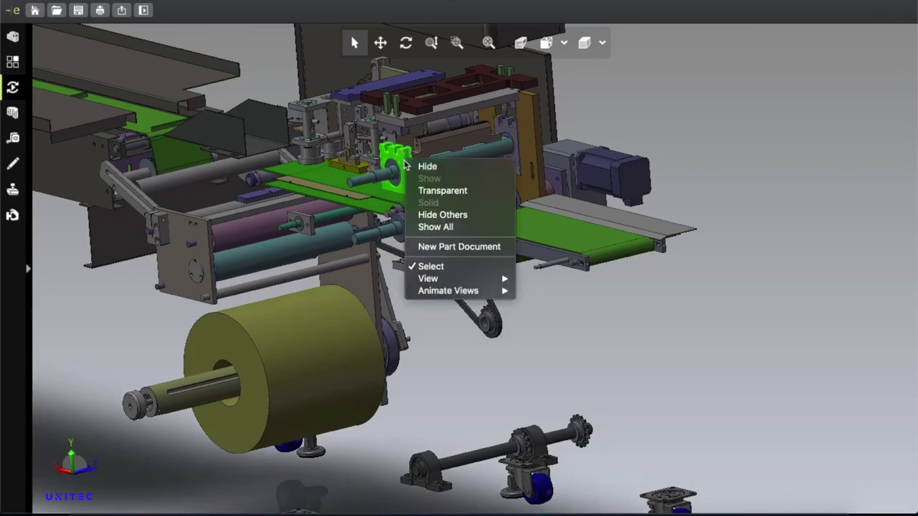
left_click(414, 167)
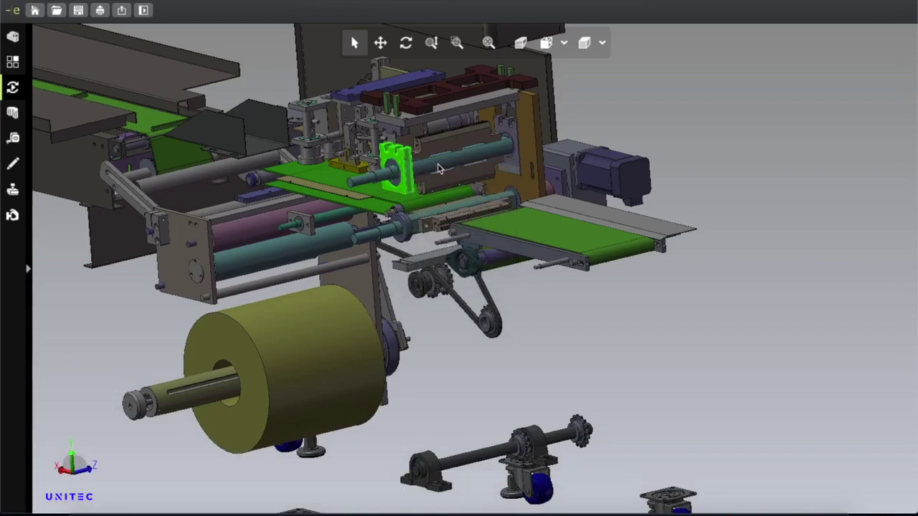
right_click(444, 167)
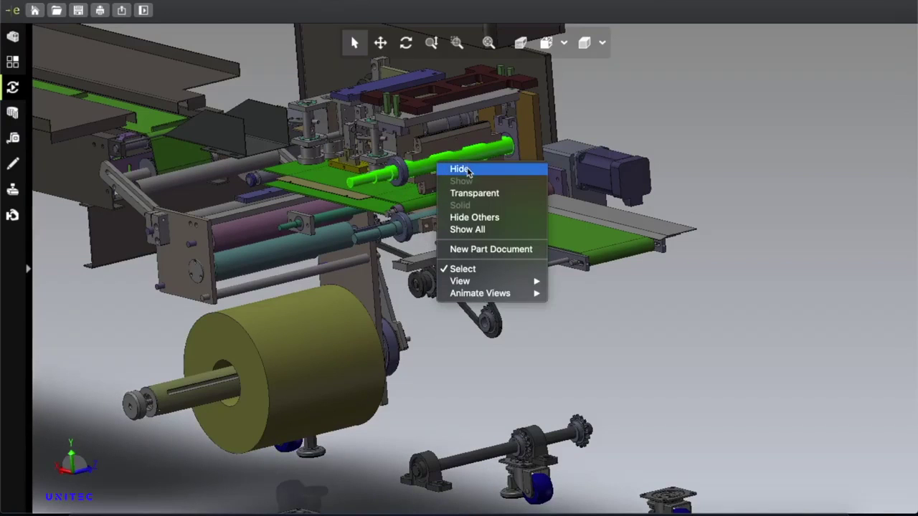
left_click(463, 168)
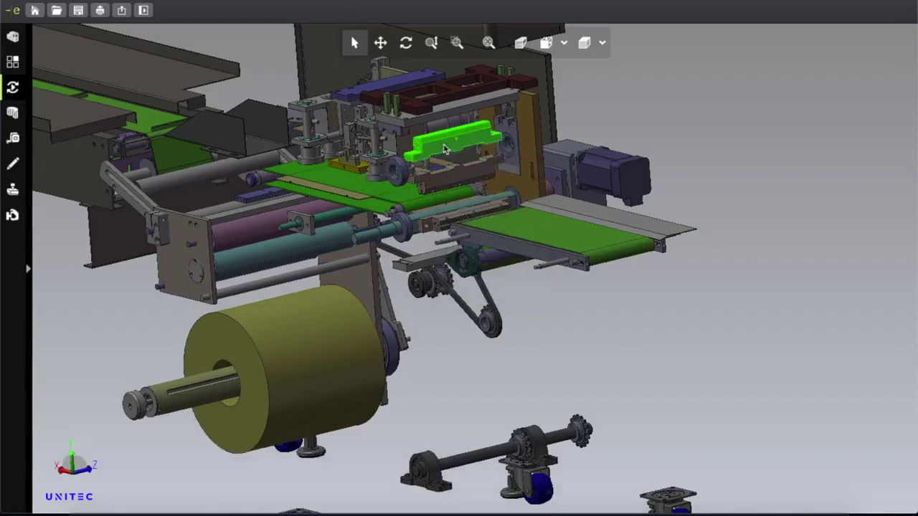
right_click(444, 145)
left_click(453, 147)
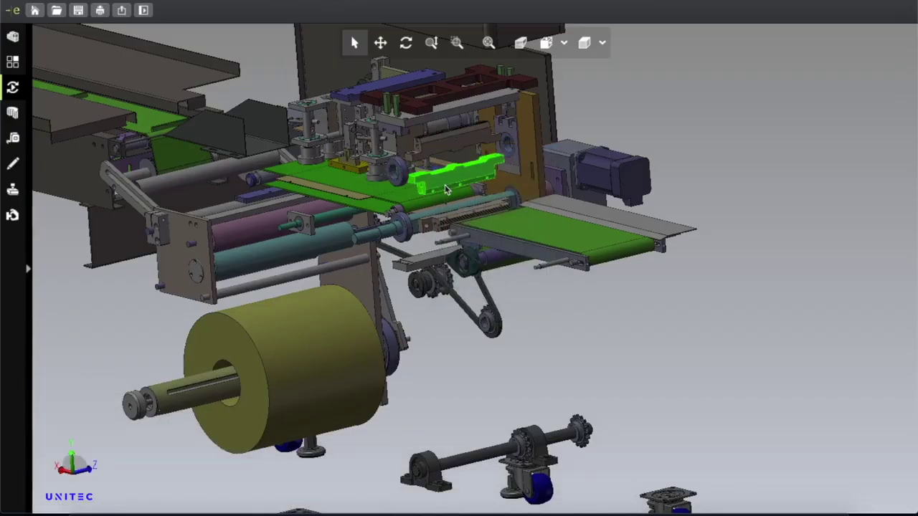
right_click(446, 186)
left_click(466, 192)
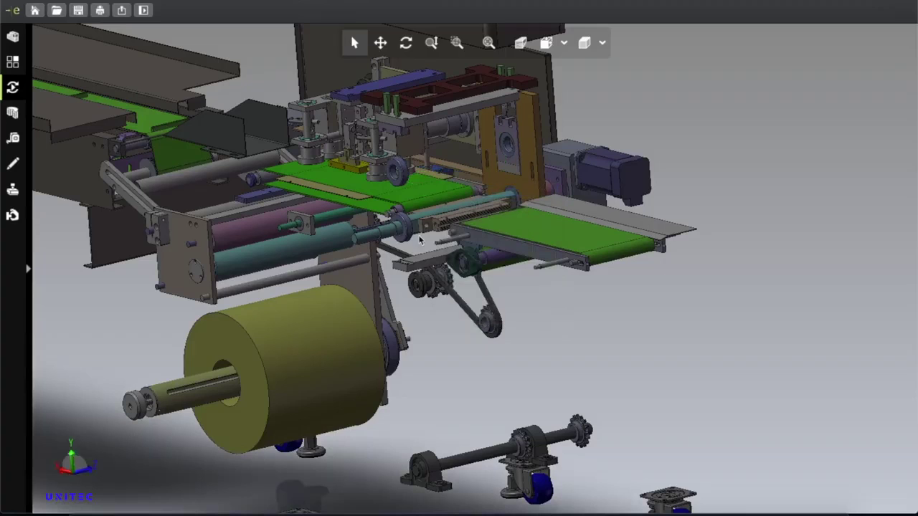
Hide the small green part, thin vertical rod, green disc and shaft coupling.
right_click(373, 178)
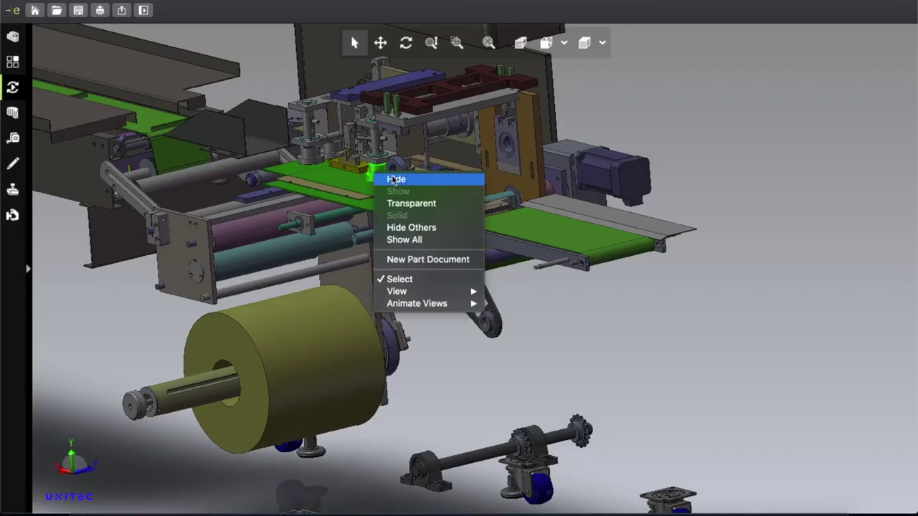
left_click(390, 177)
right_click(380, 139)
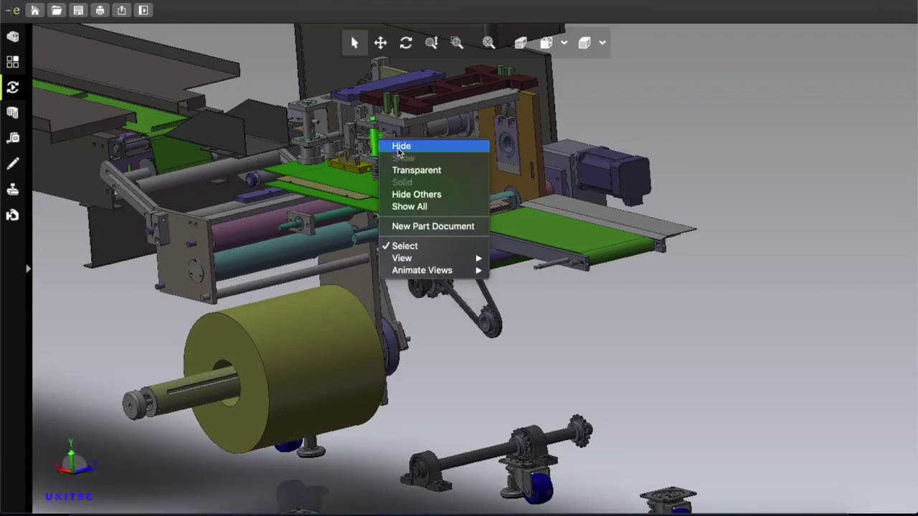
left_click(390, 146)
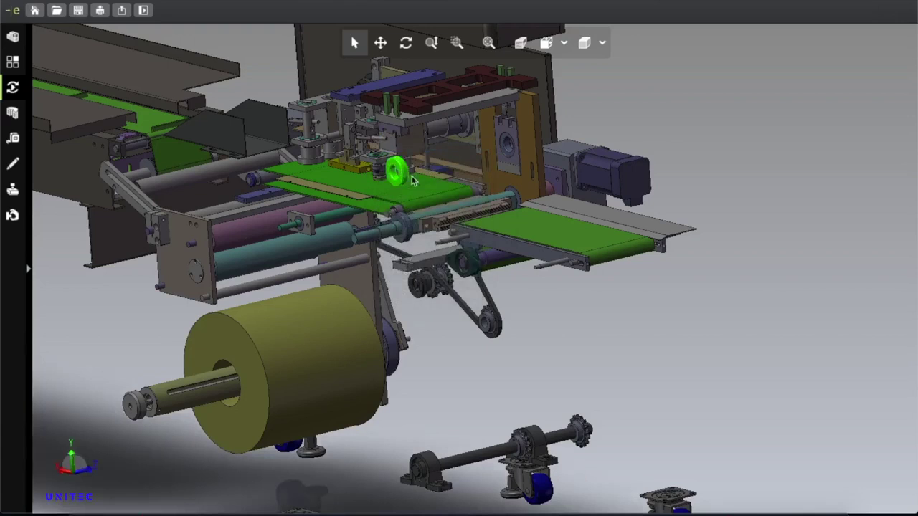
right_click(404, 174)
left_click(405, 226)
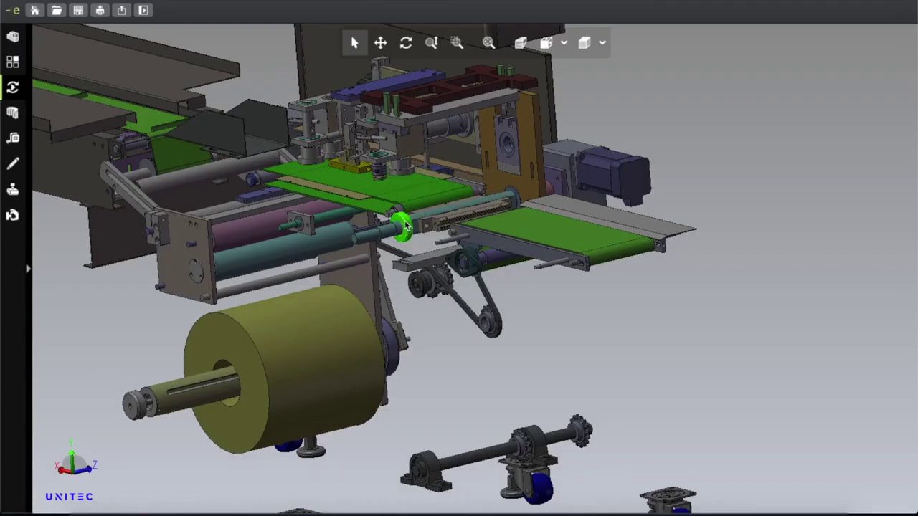
right_click(406, 224)
left_click(425, 227)
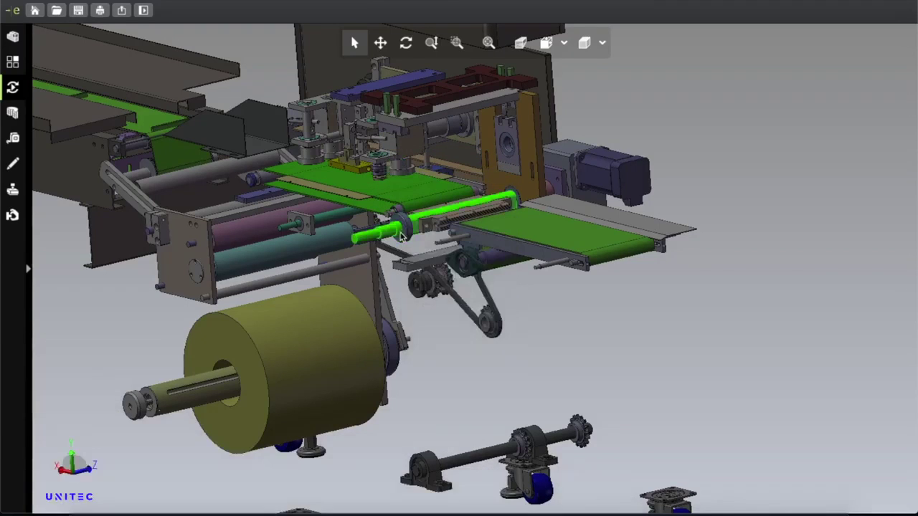
Hide the long green shaft and the threaded bar, leaving the outfeed conveyor visible.
right_click(395, 236)
left_click(431, 237)
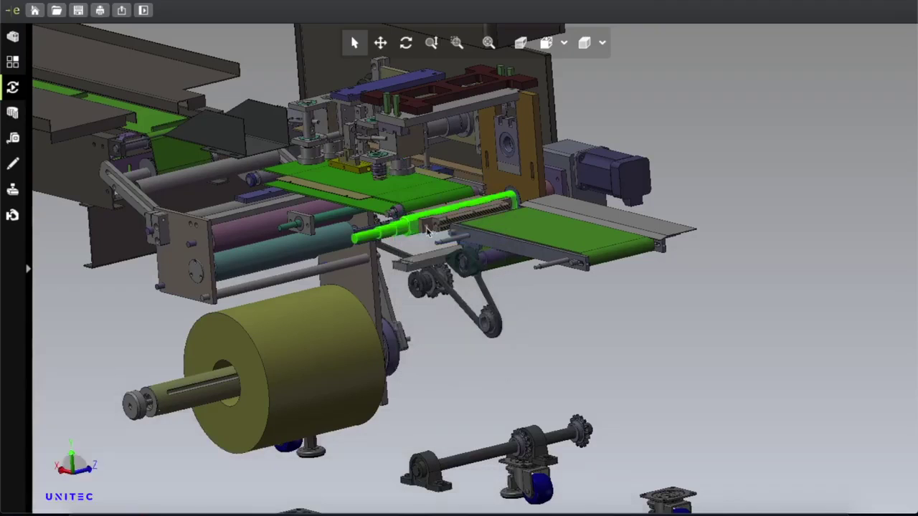
right_click(426, 227)
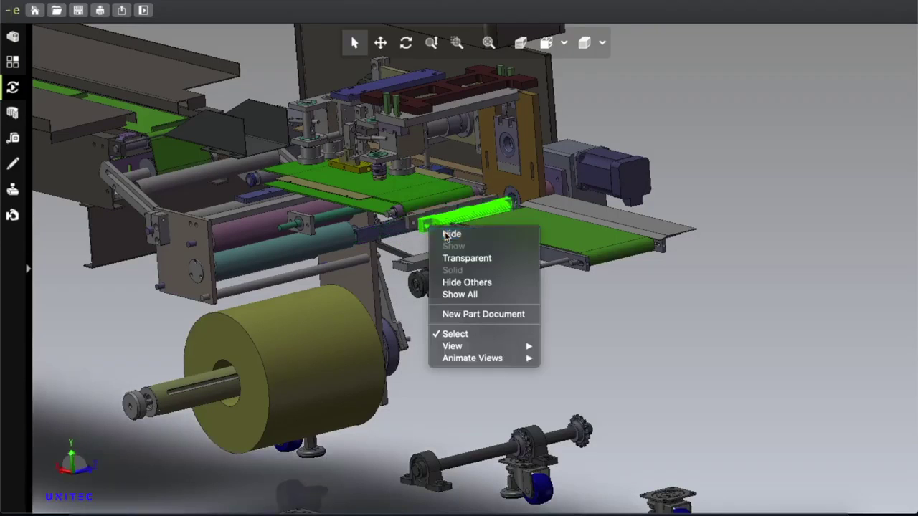
left_click(551, 275)
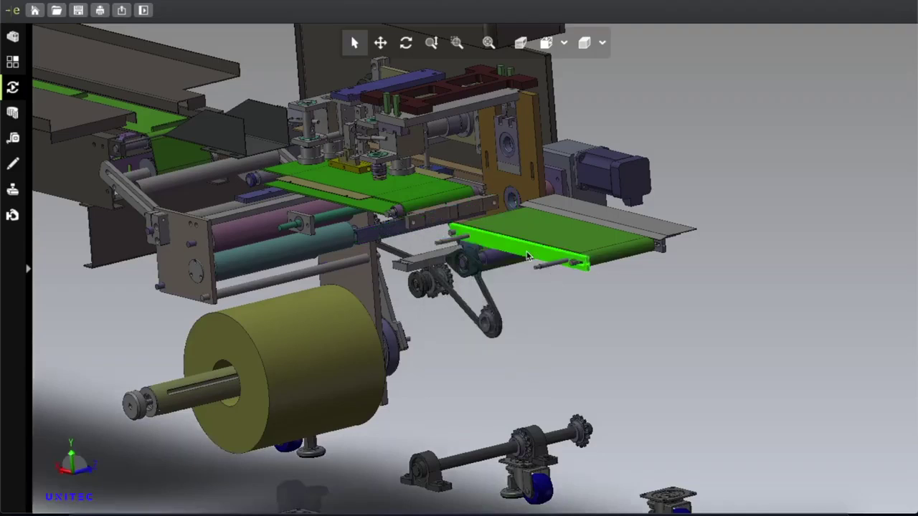
right_click(528, 256)
left_click(549, 258)
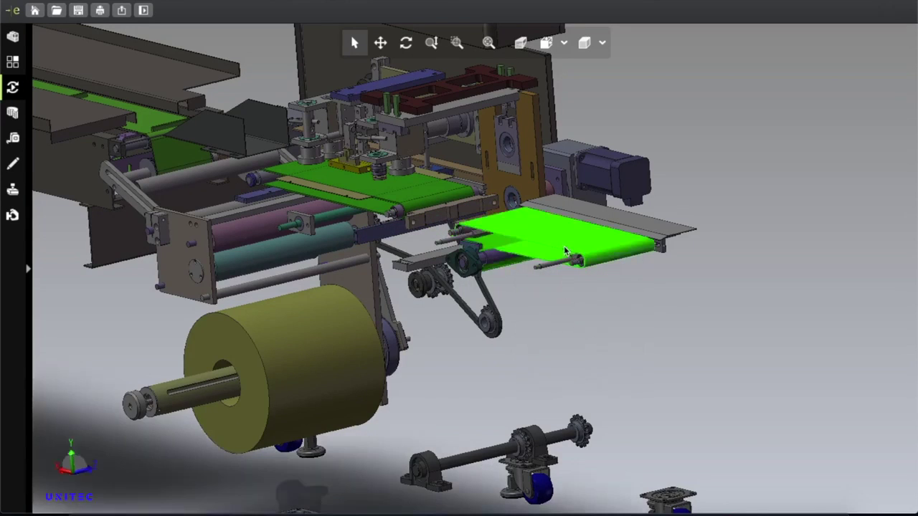
Hide the outfeed conveyor belt and the bearing block above the chain.
right_click(567, 251)
left_click(506, 268)
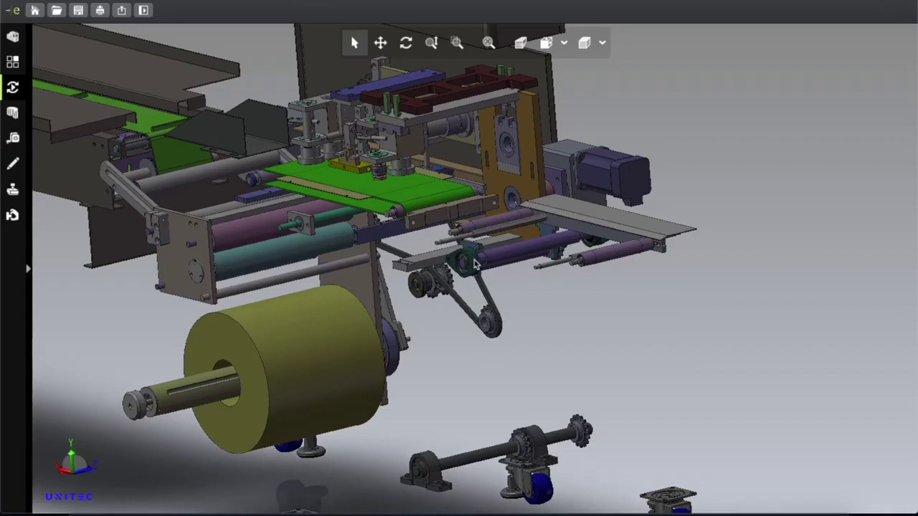
right_click(474, 263)
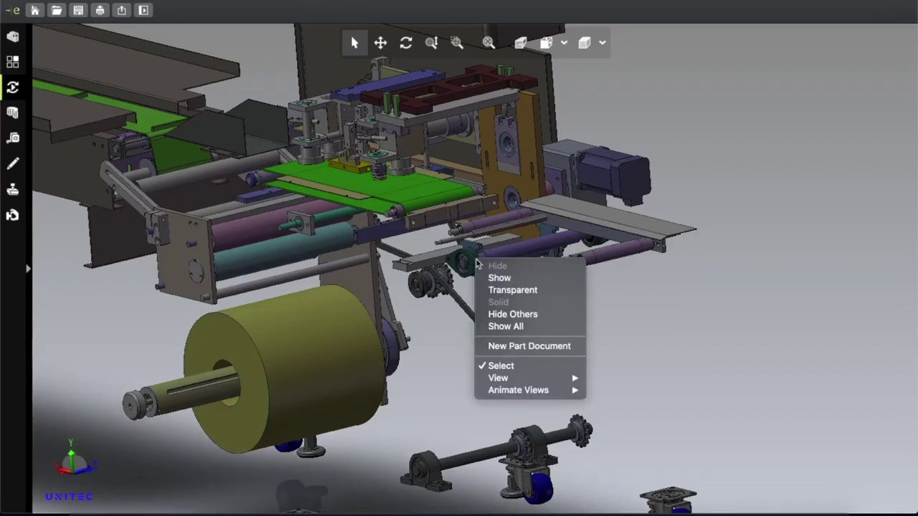
left_click(472, 262)
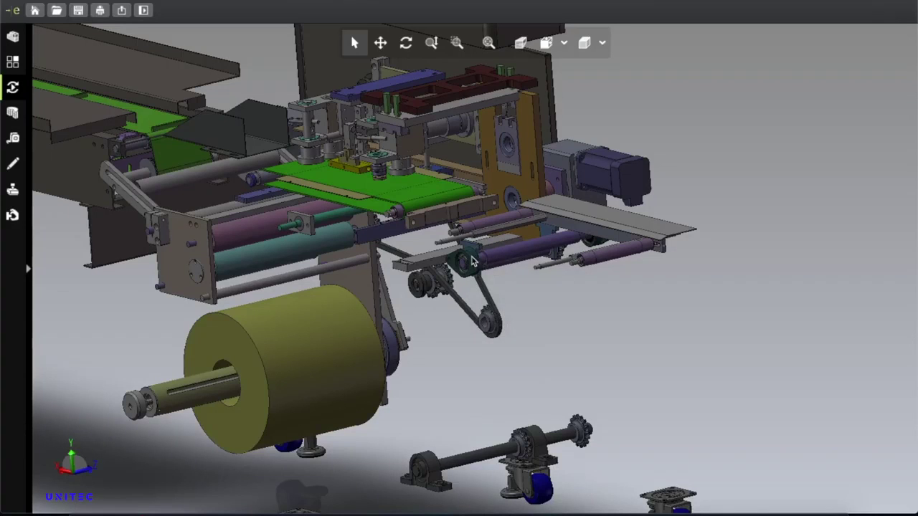
right_click(472, 263)
left_click(475, 272)
right_click(475, 272)
left_click(493, 274)
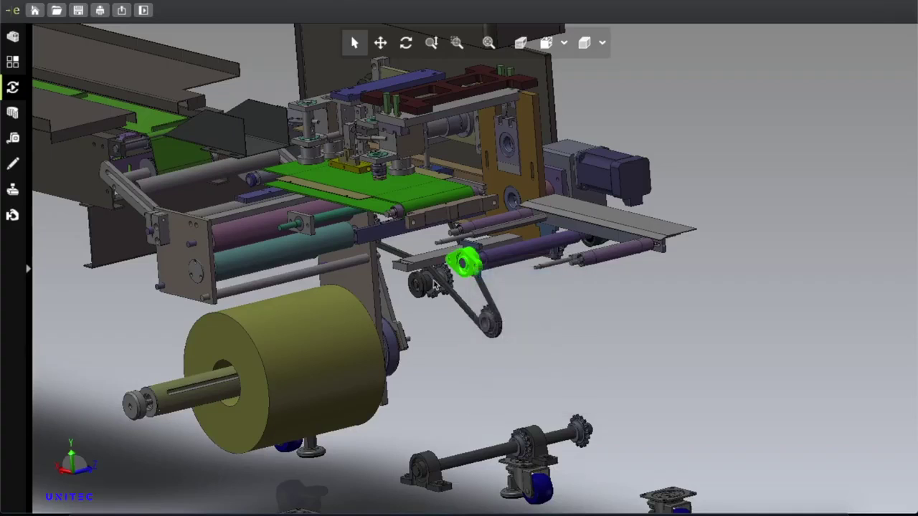
Hide the green sprocket, purple roller, short right-hand rod and green roller.
right_click(423, 287)
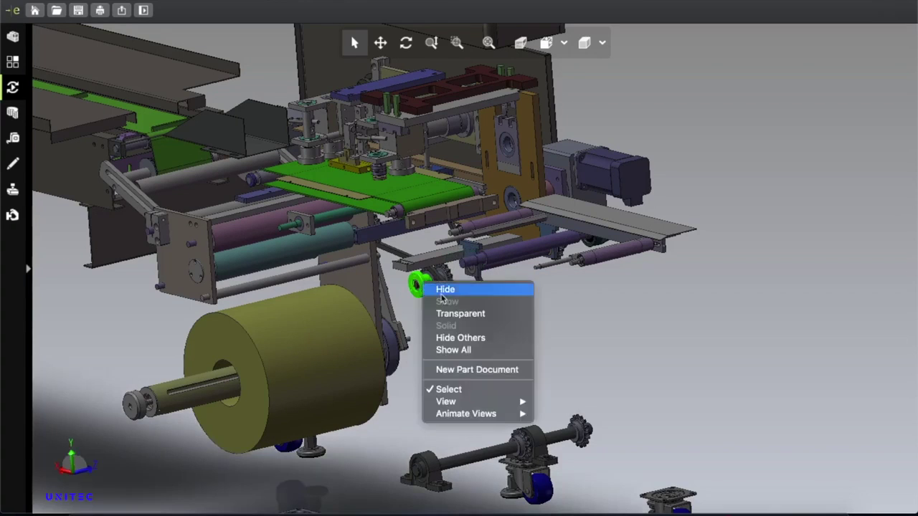
left_click(439, 289)
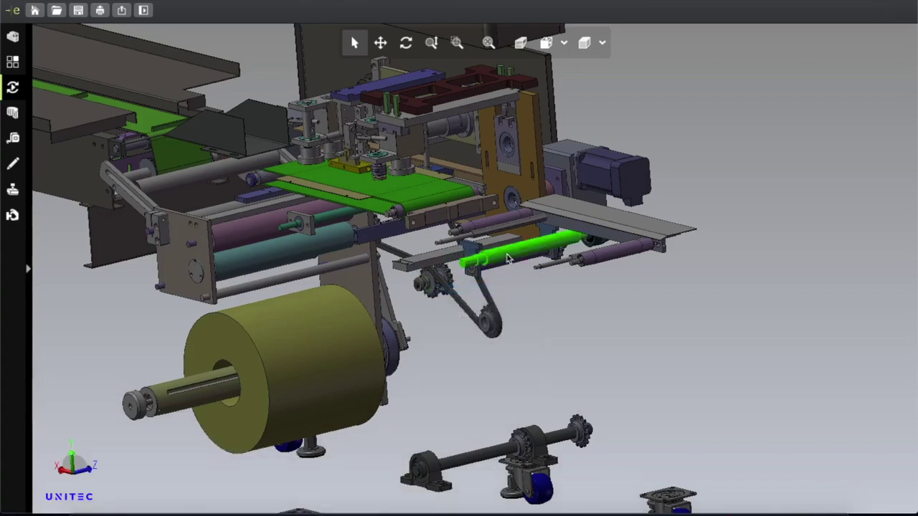
right_click(507, 259)
left_click(582, 262)
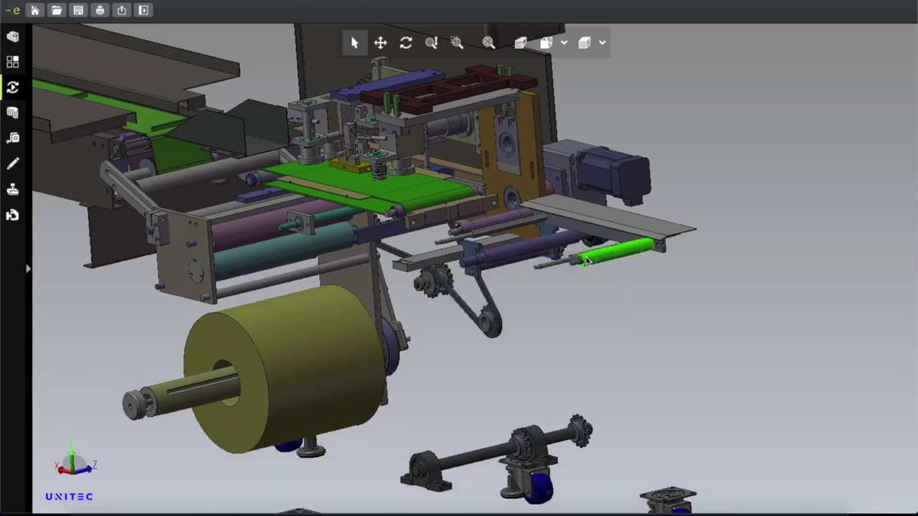
right_click(584, 258)
left_click(608, 263)
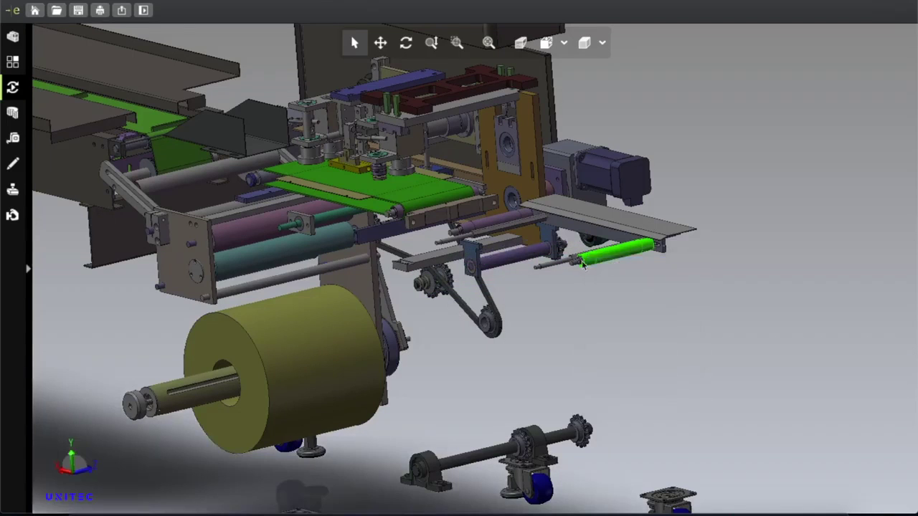
right_click(502, 264)
left_click(518, 263)
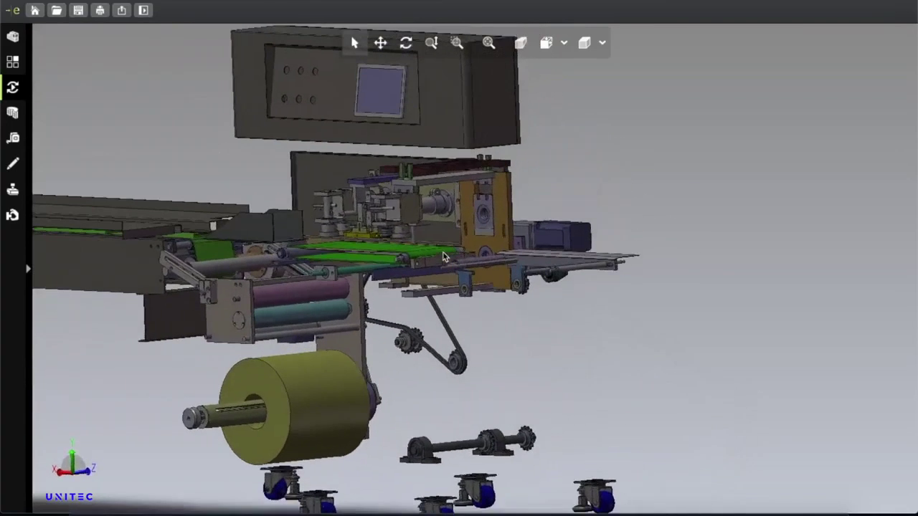
Hide the overhead control box housing, its screen panel and its back panel.
left_click(444, 86)
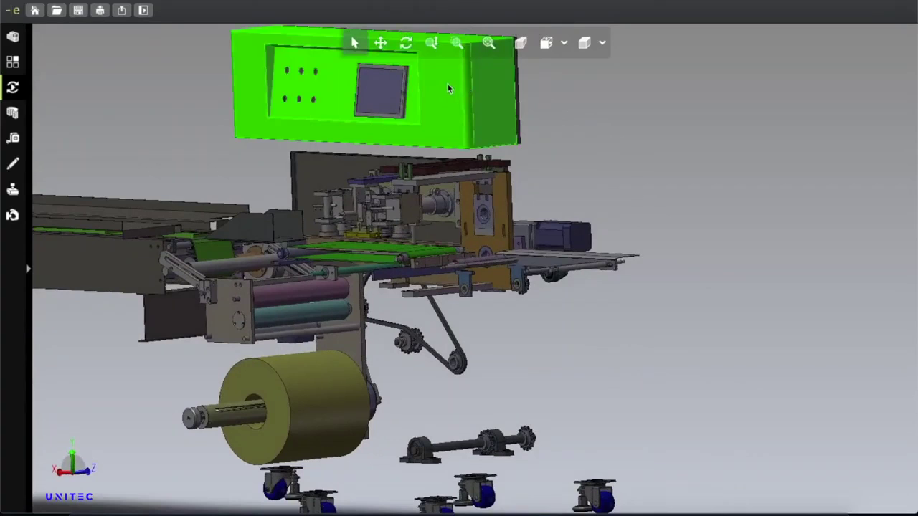
right_click(447, 83)
left_click(388, 101)
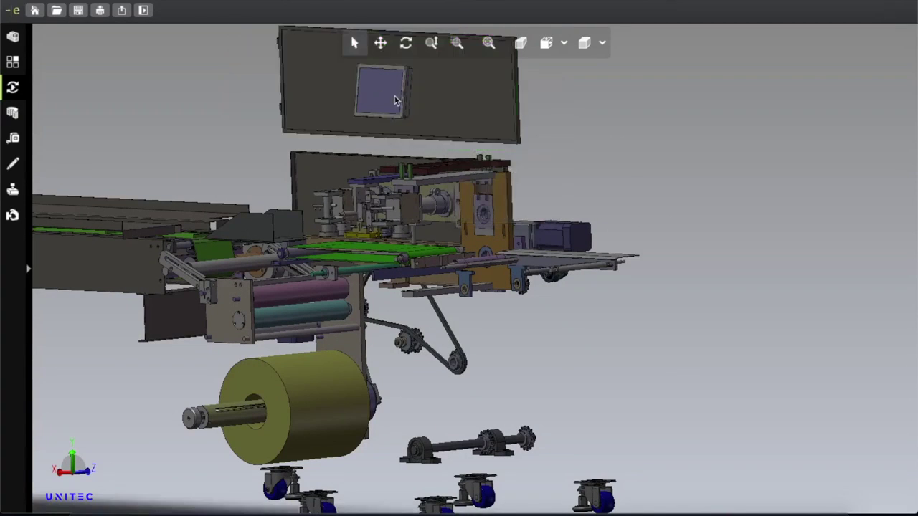
left_click(373, 94)
right_click(385, 96)
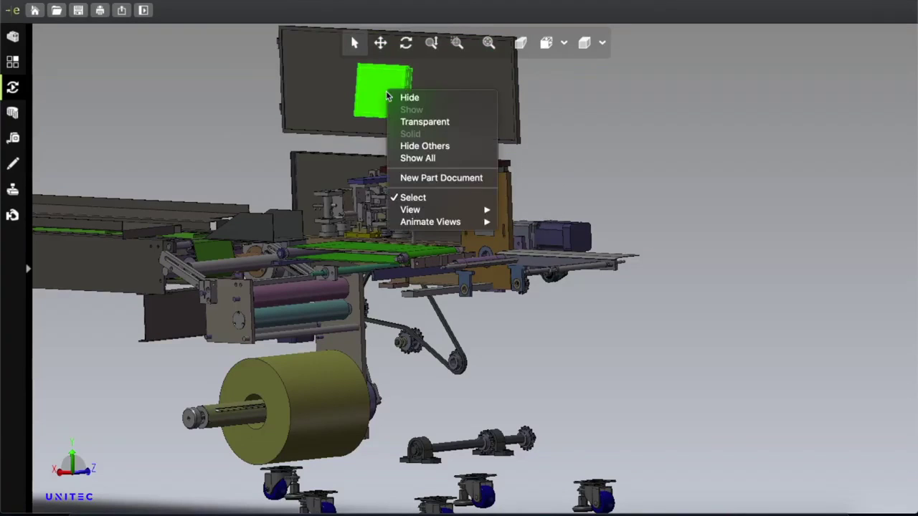
left_click(408, 96)
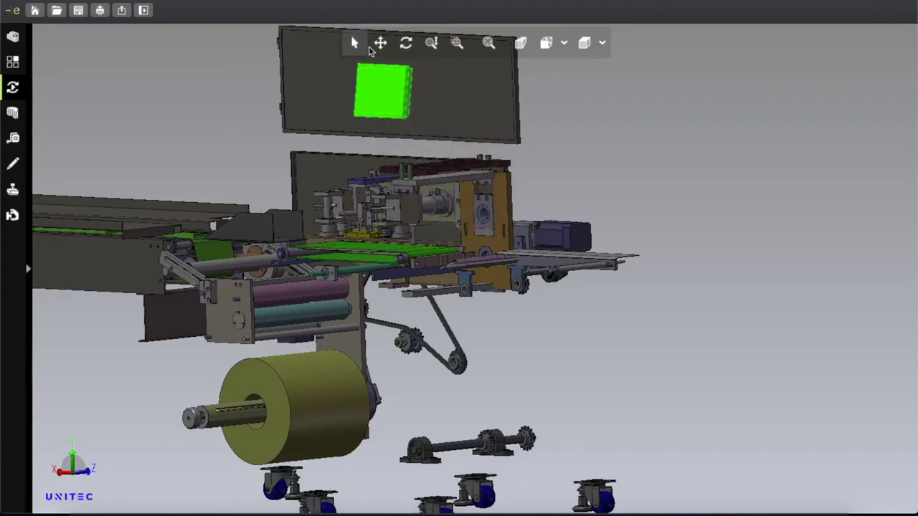
left_click(432, 104)
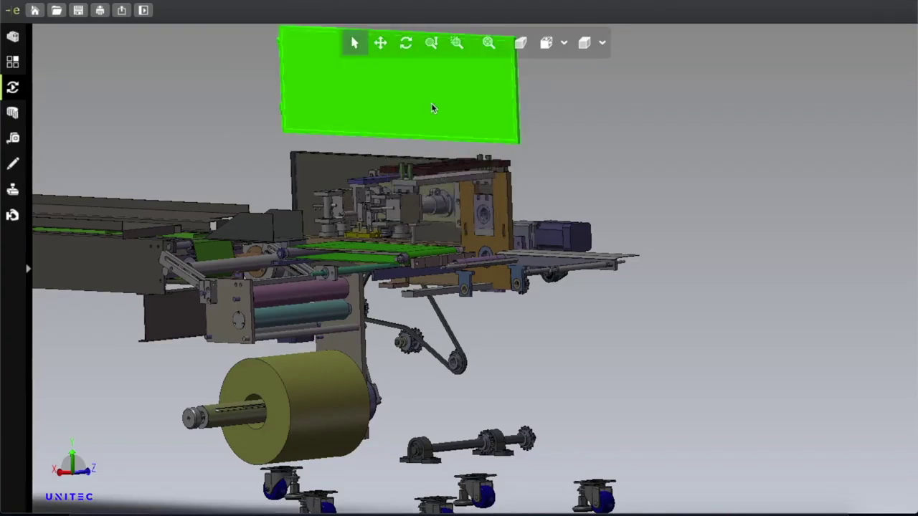
right_click(394, 105)
left_click(424, 105)
Rotate to the model's other side and hide the large front side panel.
mouse_move(639, 311)
left_mouse_down()
mouse_move(469, 330)
mouse_move(345, 316)
left_mouse_up()
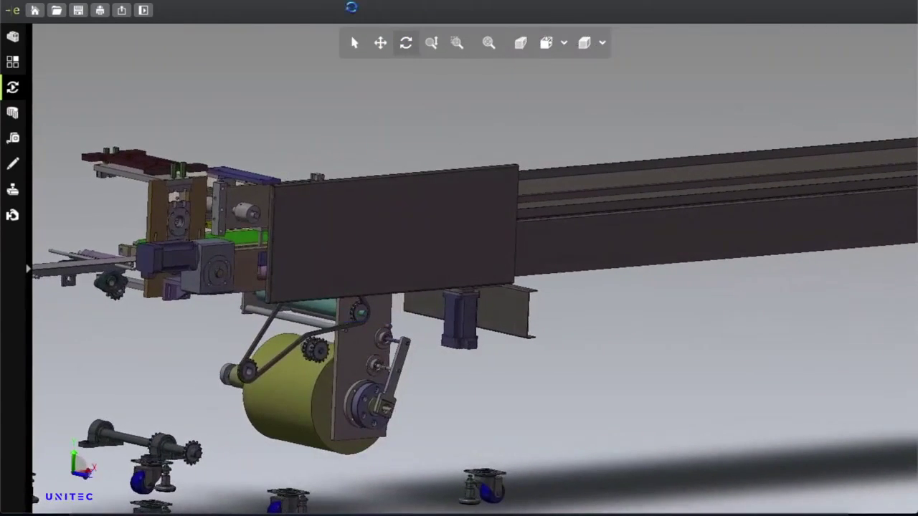
left_click(352, 42)
left_click(382, 224)
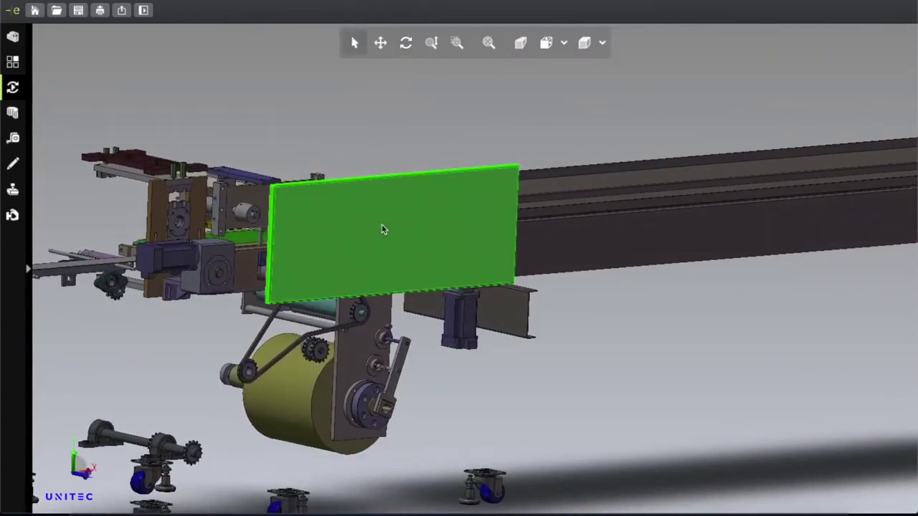
right_click(382, 224)
left_click(404, 231)
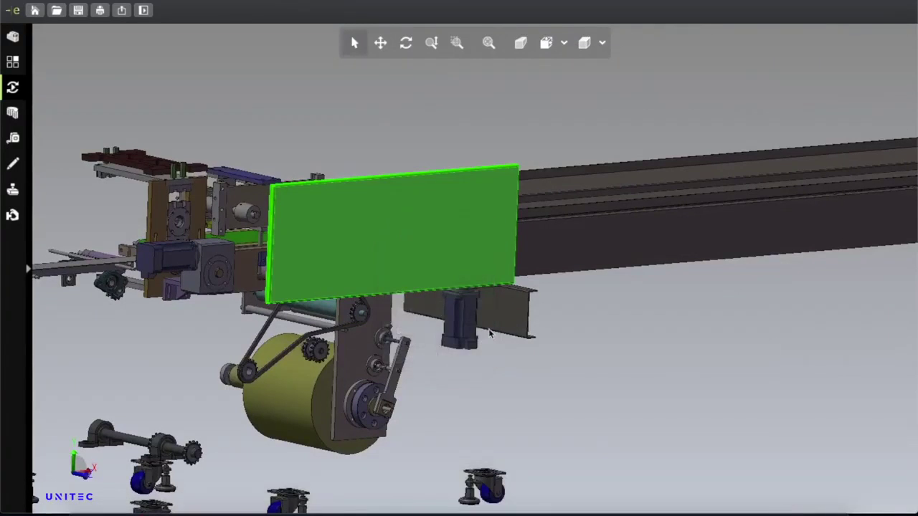
Hide the green motor and the gearbox on the beam.
left_click(467, 320)
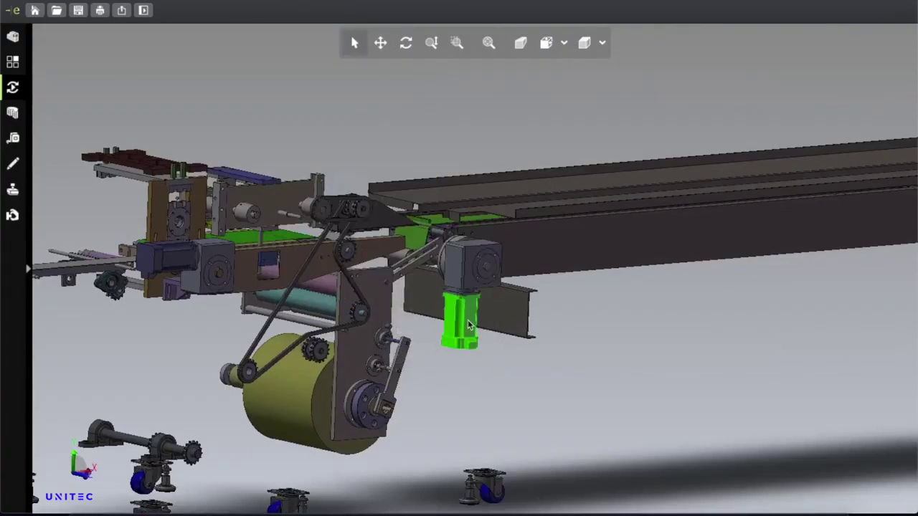
right_click(470, 327)
left_click(499, 329)
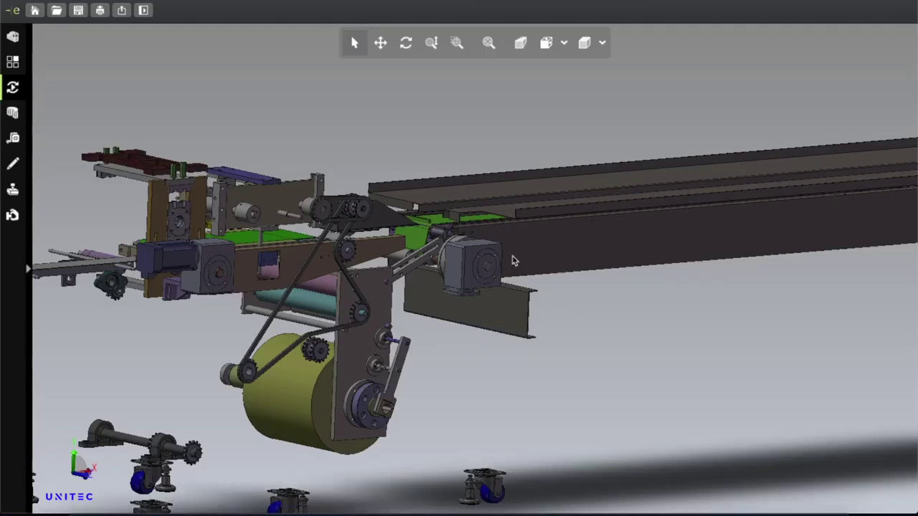
left_click(466, 260)
right_click(467, 259)
left_click(498, 265)
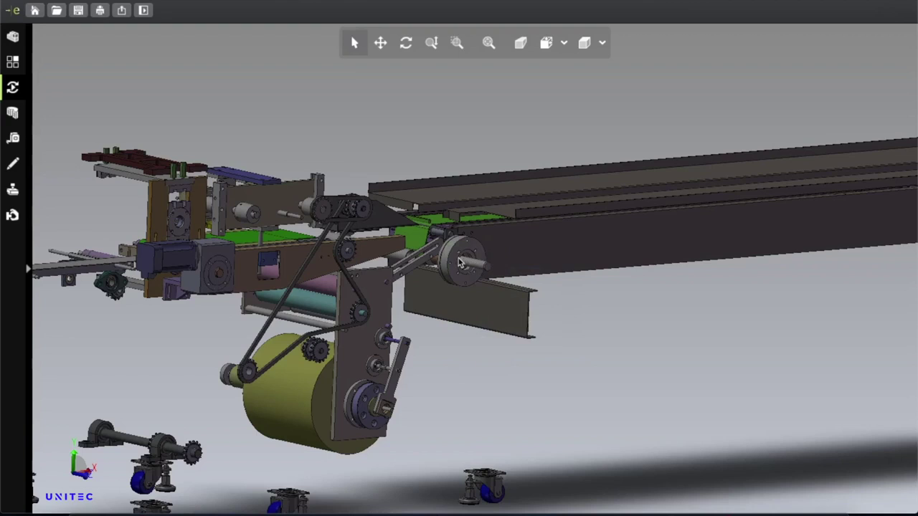
Hide both flanges at the conveyor end and the shaft they expose.
left_click(454, 266)
right_click(454, 260)
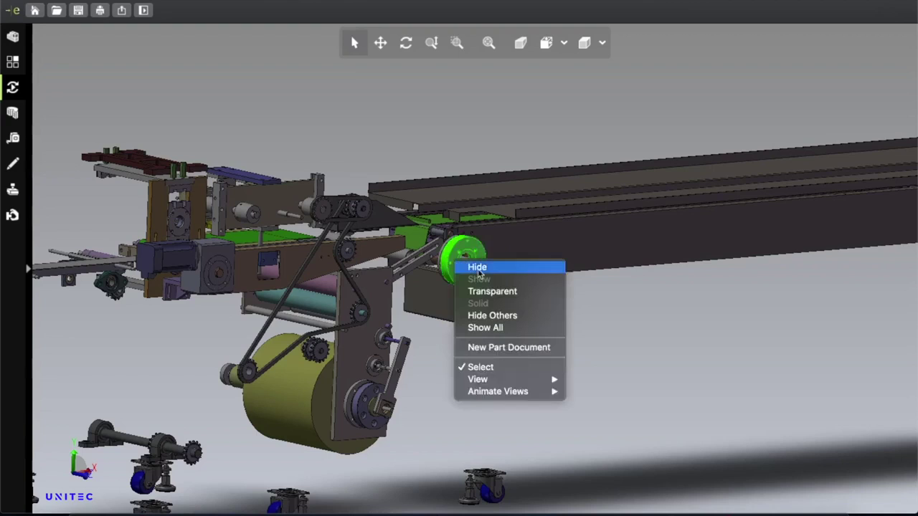
left_click(477, 267)
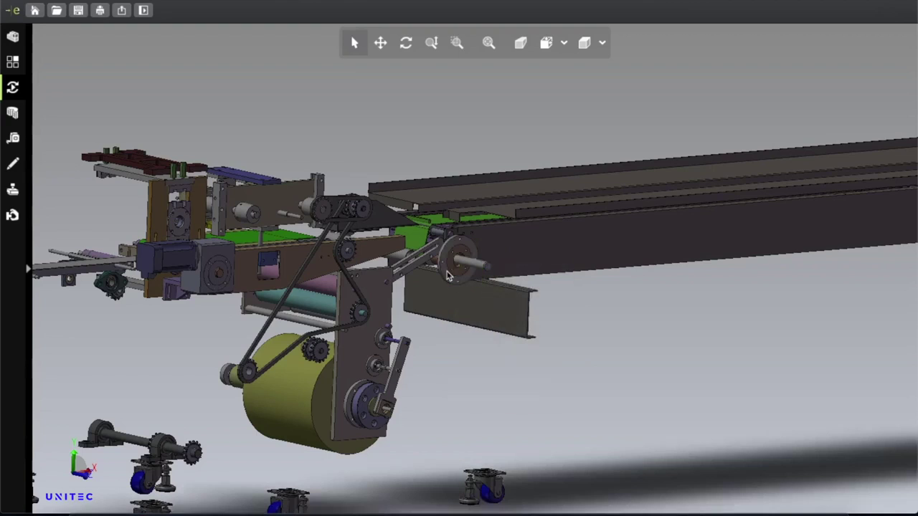
left_click(452, 269)
right_click(452, 267)
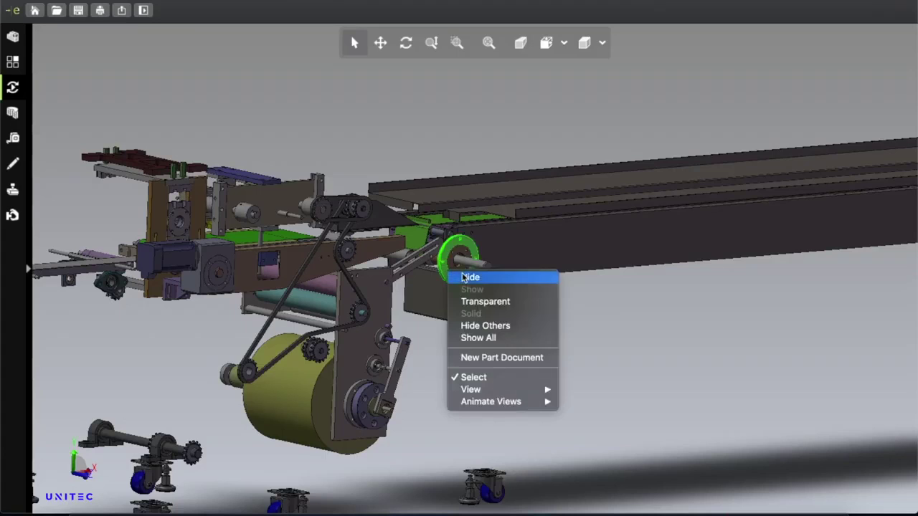
left_click(463, 275)
right_click(457, 269)
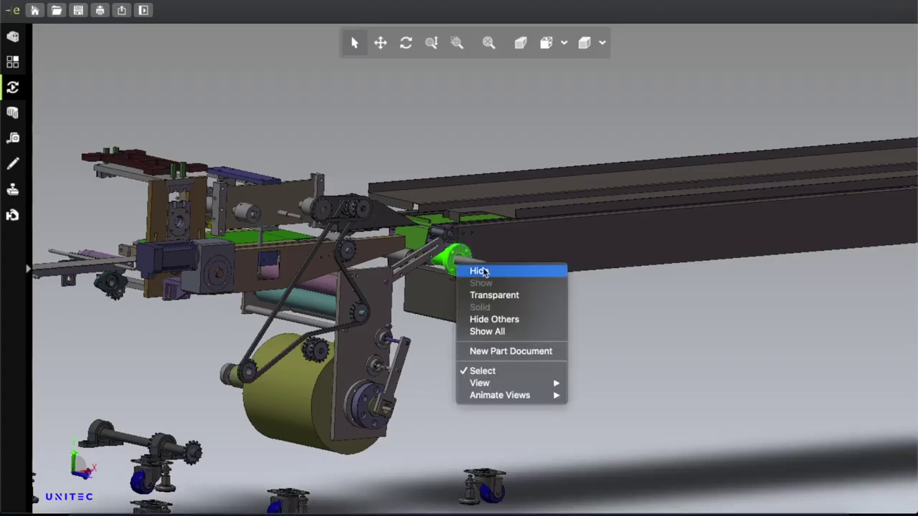
left_click(481, 266)
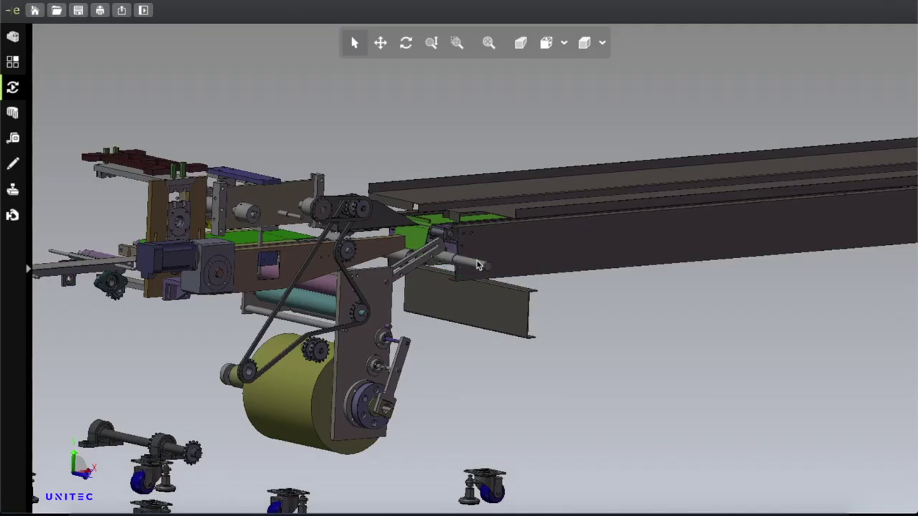
right_click(479, 265)
left_click(485, 263)
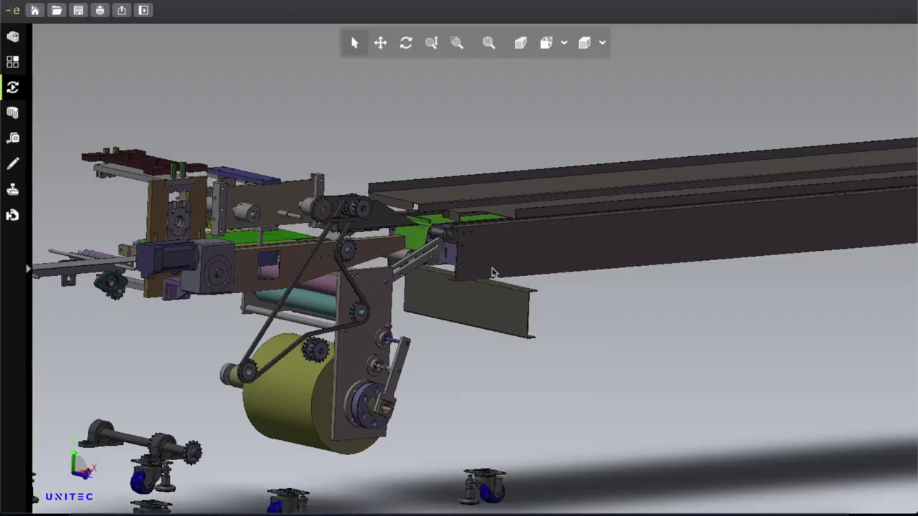
Hide the side plate beside the drum, leaving the drum sprocket visible.
left_click(350, 371)
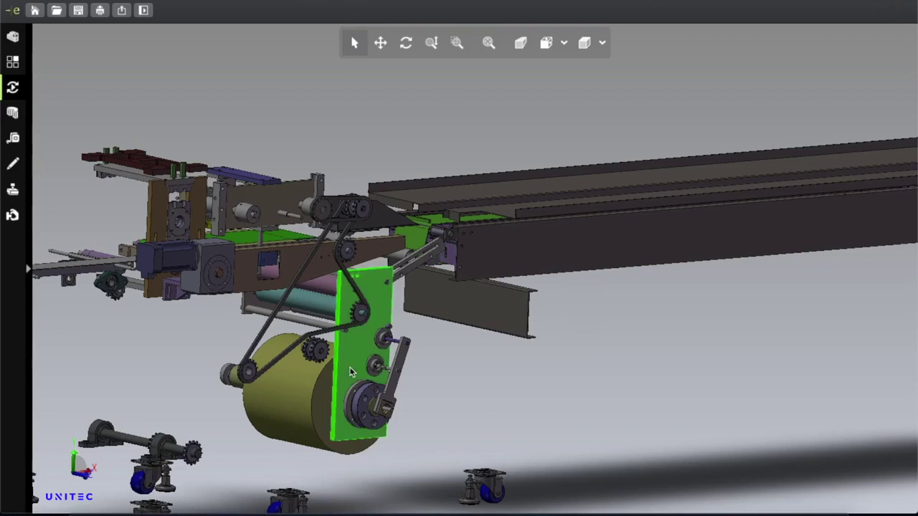
right_click(349, 366)
left_click(373, 373)
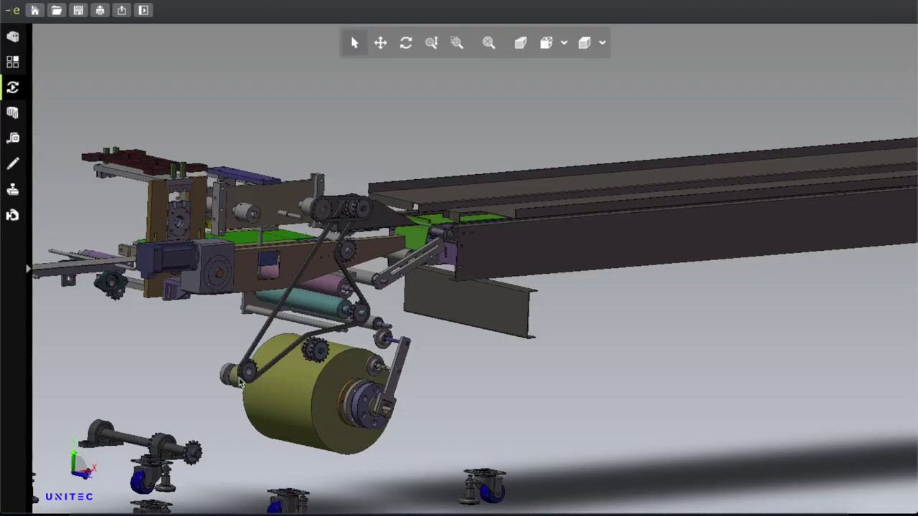
left_click(245, 377)
right_click(245, 377)
left_click(318, 359)
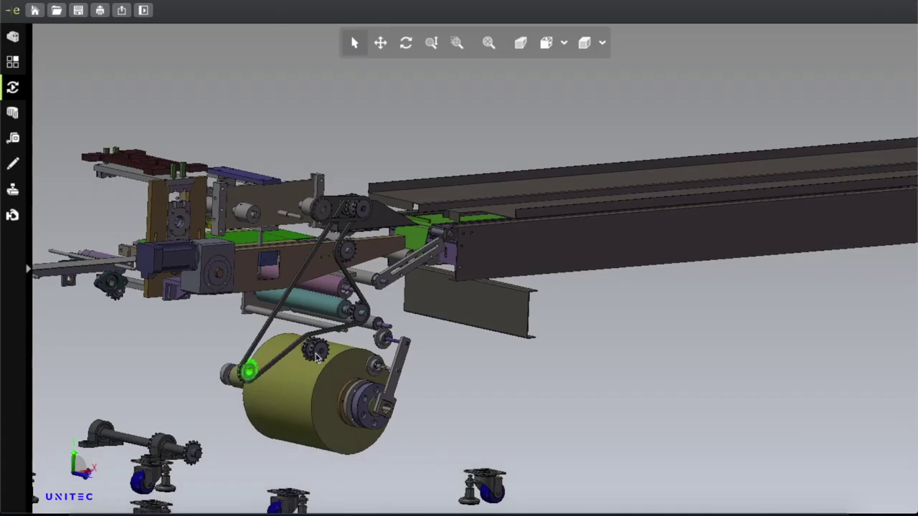
left_click(318, 359)
right_click(317, 355)
key("Escape")
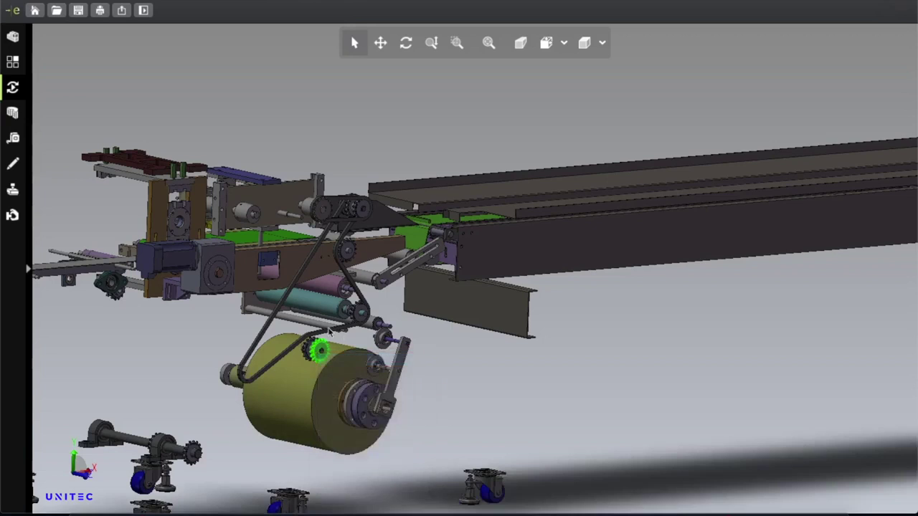
Hide the long drive belt and the long side arm.
left_click(328, 330)
right_click(328, 330)
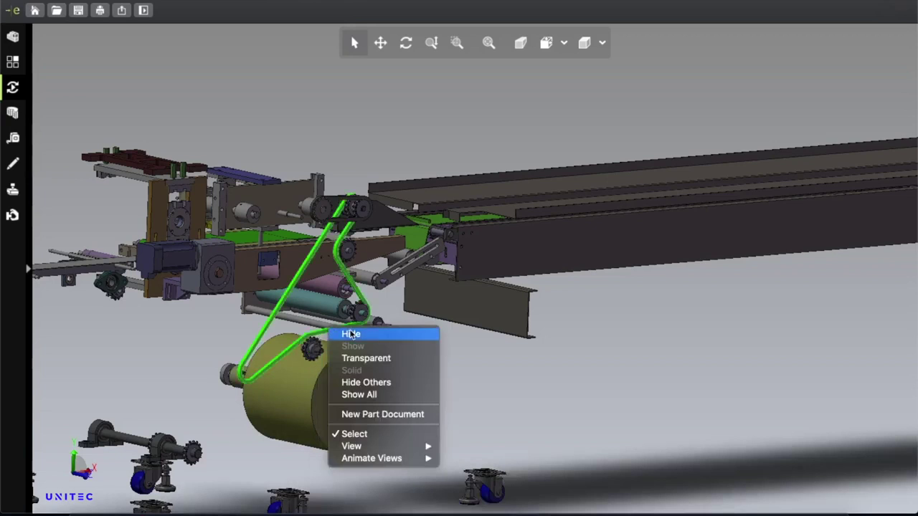
left_click(351, 334)
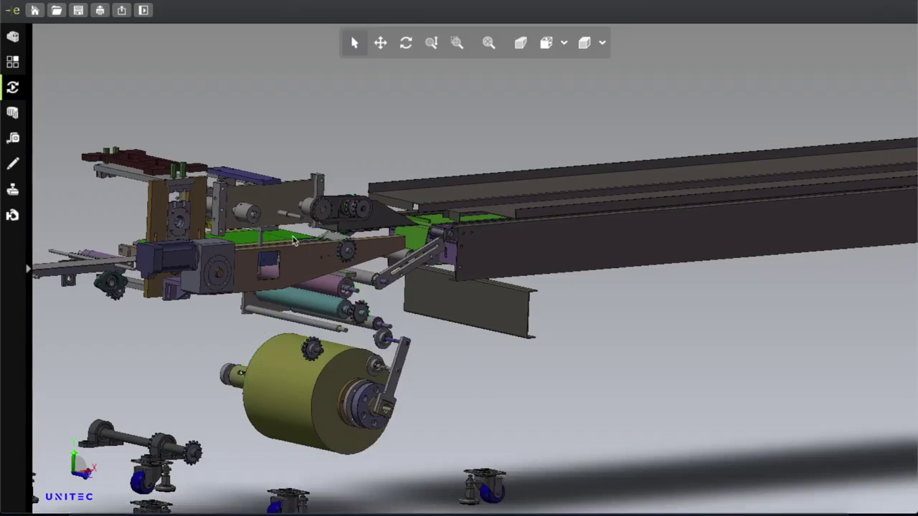
right_click(301, 256)
left_click(314, 254)
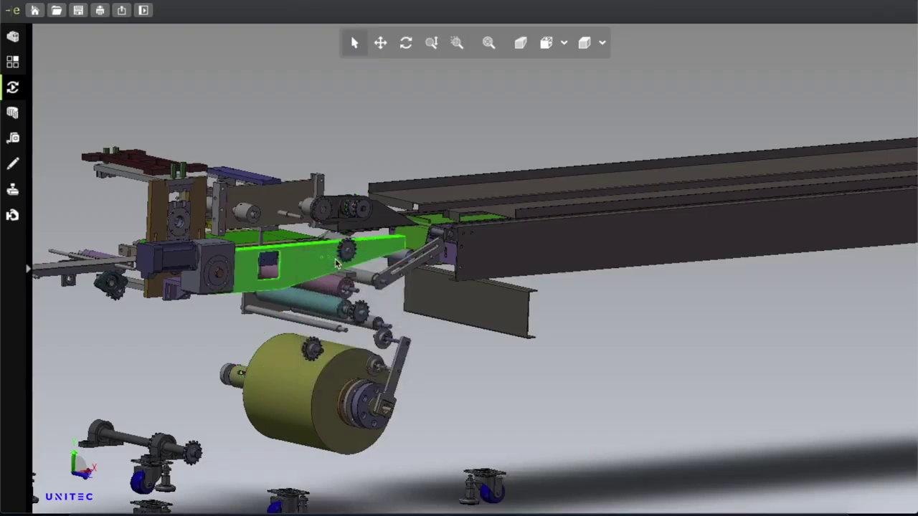
Hide the gearbox block, motor, motor bracket and small cylinder.
right_click(218, 264)
left_click(241, 268)
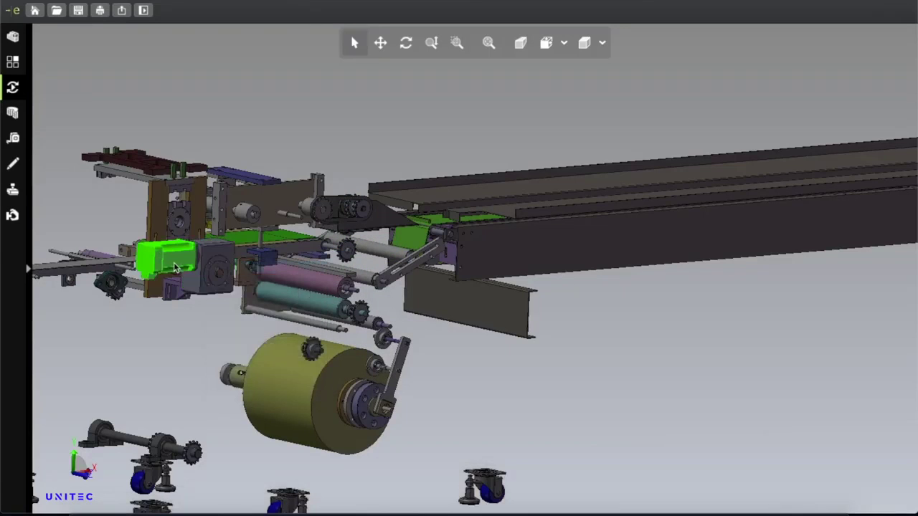
right_click(176, 264)
left_click(196, 269)
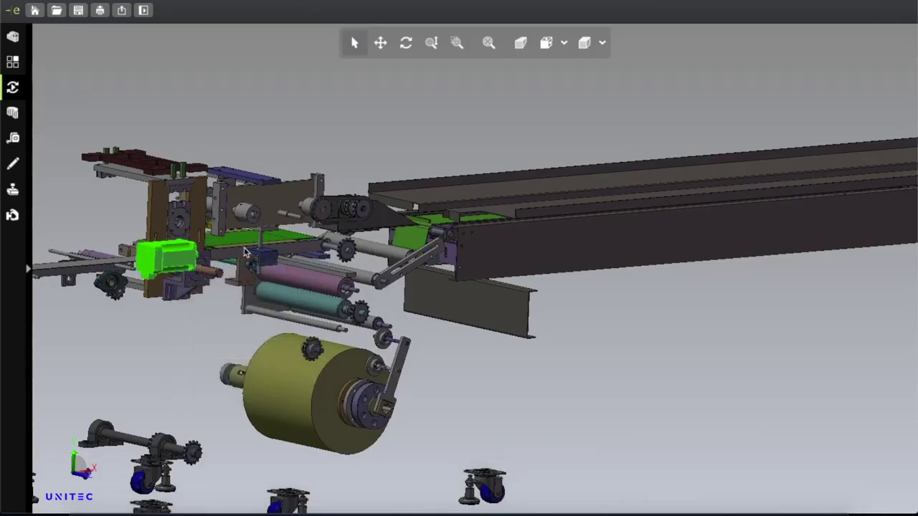
right_click(191, 277)
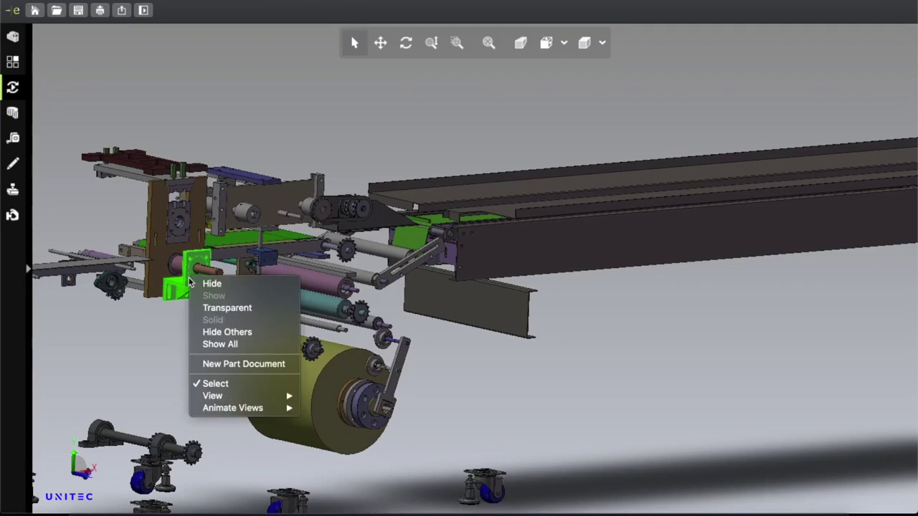
left_click(212, 286)
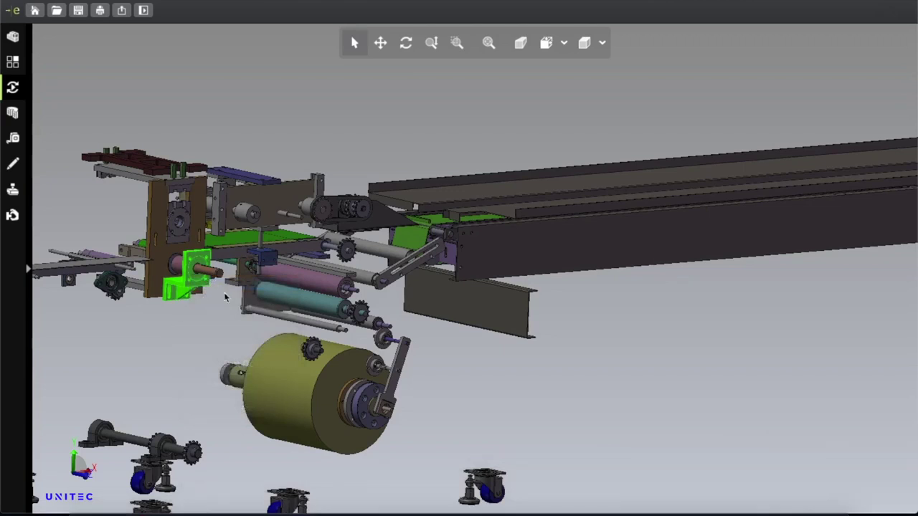
right_click(185, 271)
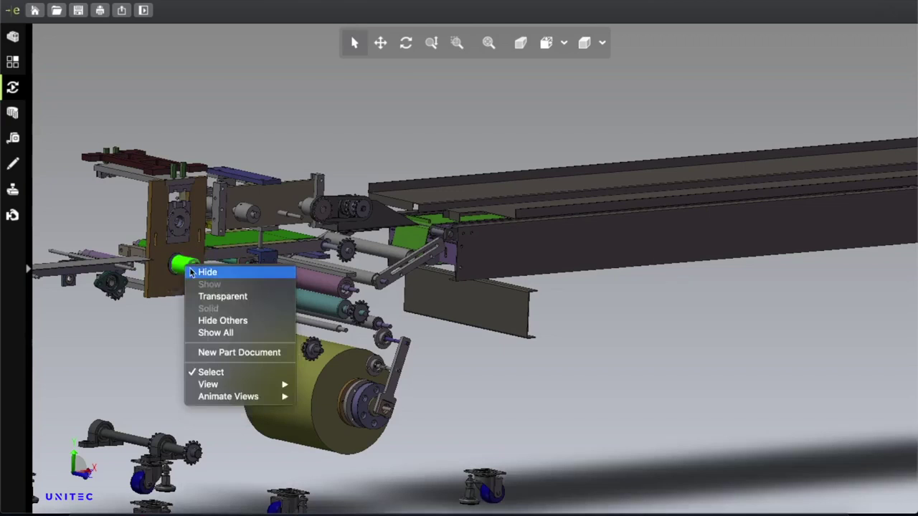
left_click(192, 274)
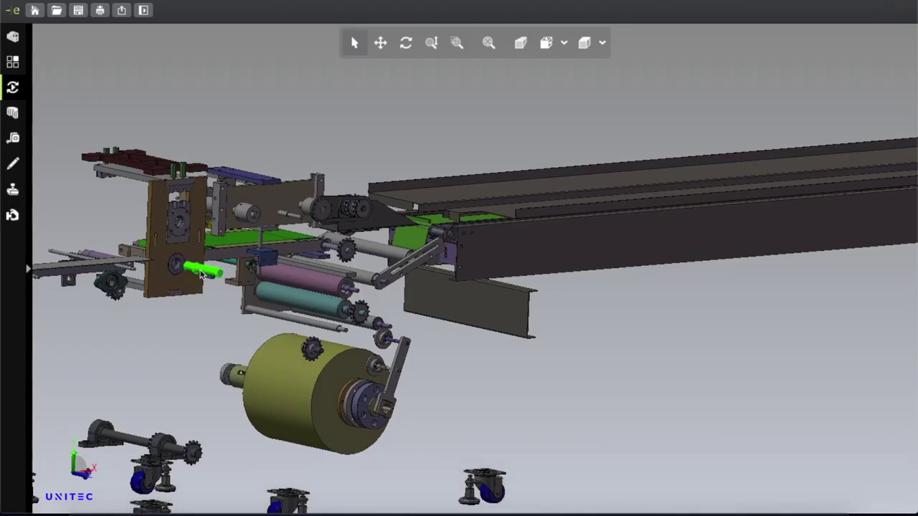
Hide the left vertical plate, the brown plate and the ring.
right_click(210, 276)
left_click(209, 277)
right_click(193, 228)
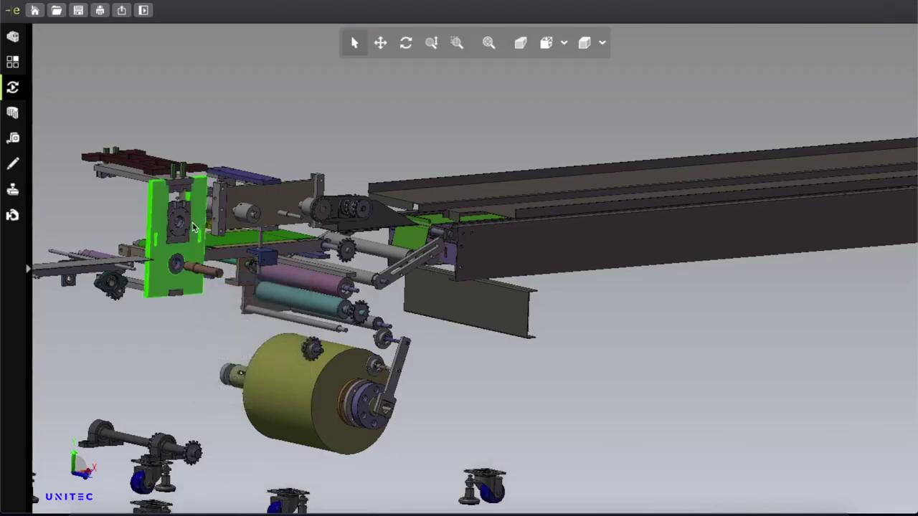
left_click(215, 229)
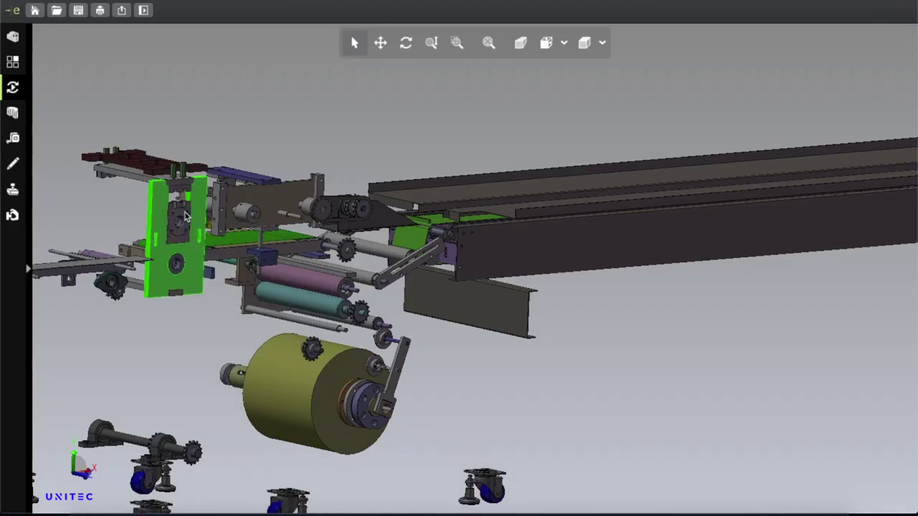
right_click(185, 216)
left_click(187, 213)
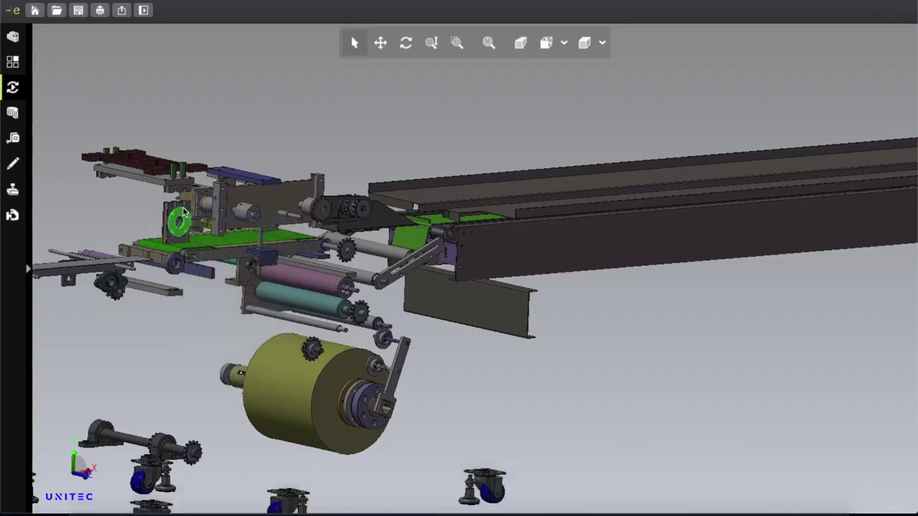
right_click(185, 211)
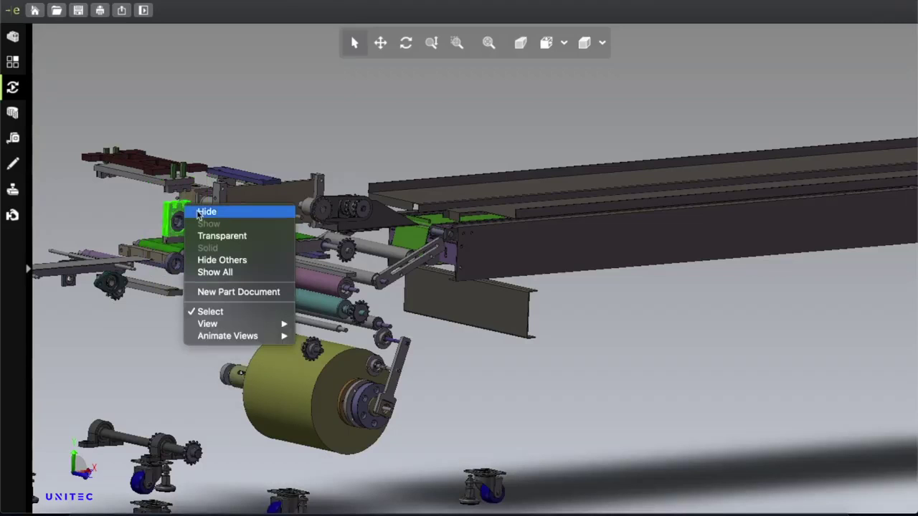
left_click(201, 210)
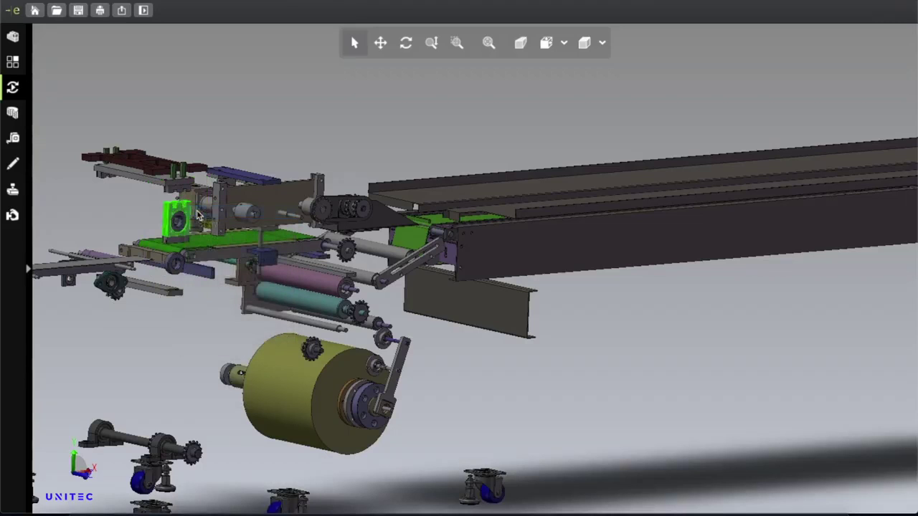
Hide the top crossbar, top brown plate and the large plate behind the mechanism.
right_click(166, 185)
left_click(179, 184)
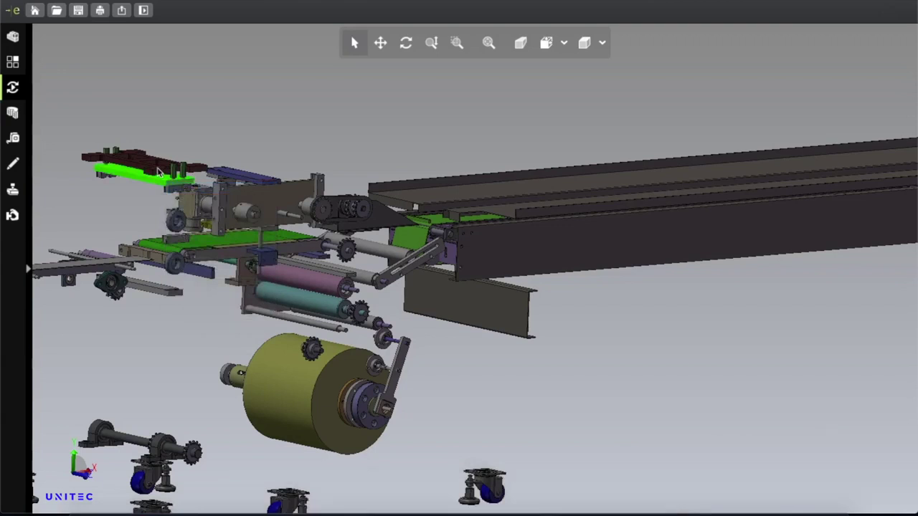
right_click(159, 172)
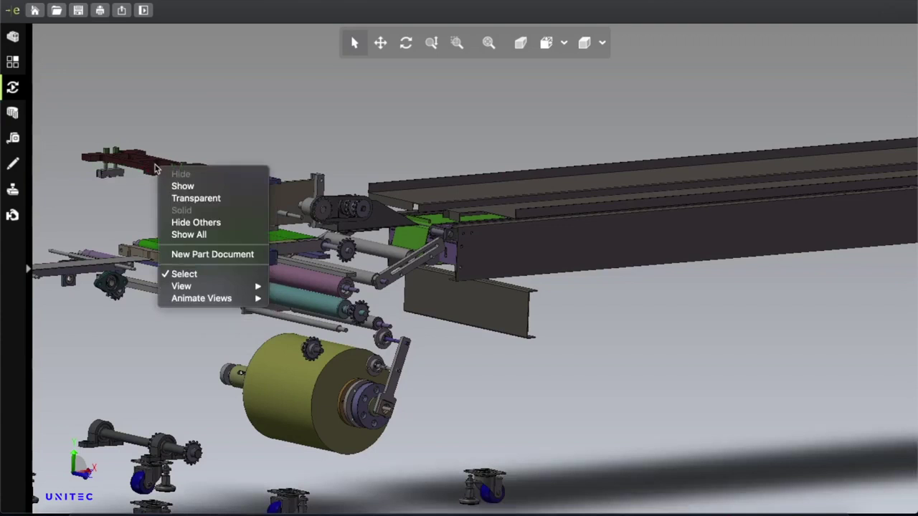
left_click(154, 168)
right_click(147, 163)
left_click(165, 168)
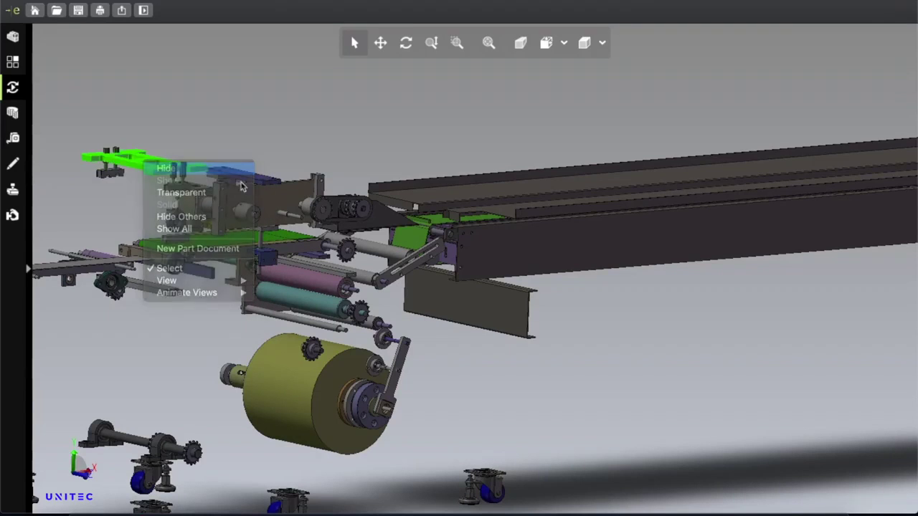
left_click(261, 195)
right_click(260, 195)
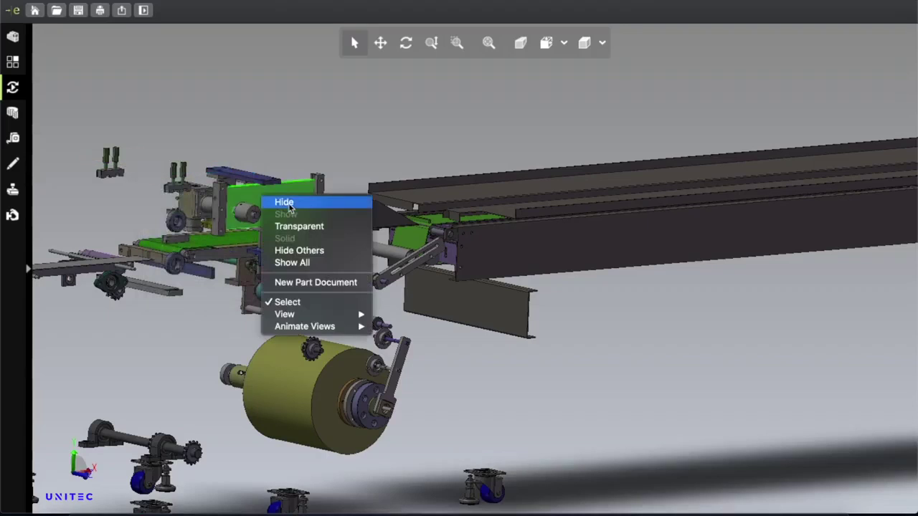
left_click(290, 204)
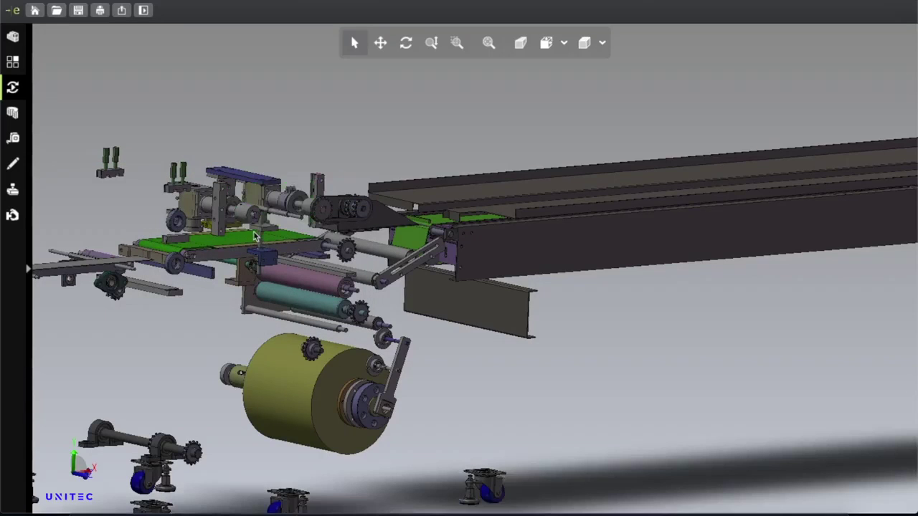
Zoom in on the drive mechanism and hide the large drum roller.
left_click(457, 43)
mouse_move(62, 123)
left_mouse_down()
mouse_move(554, 406)
mouse_move(544, 497)
left_mouse_up()
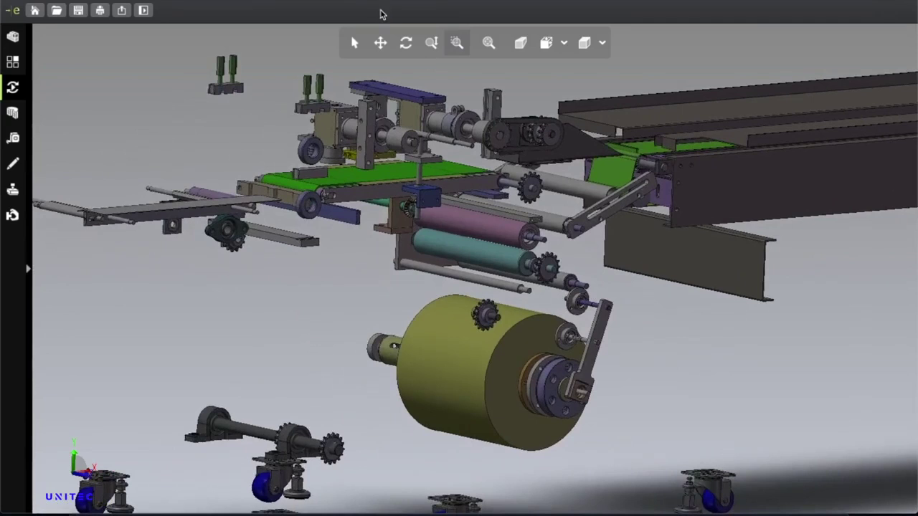
left_click(357, 43)
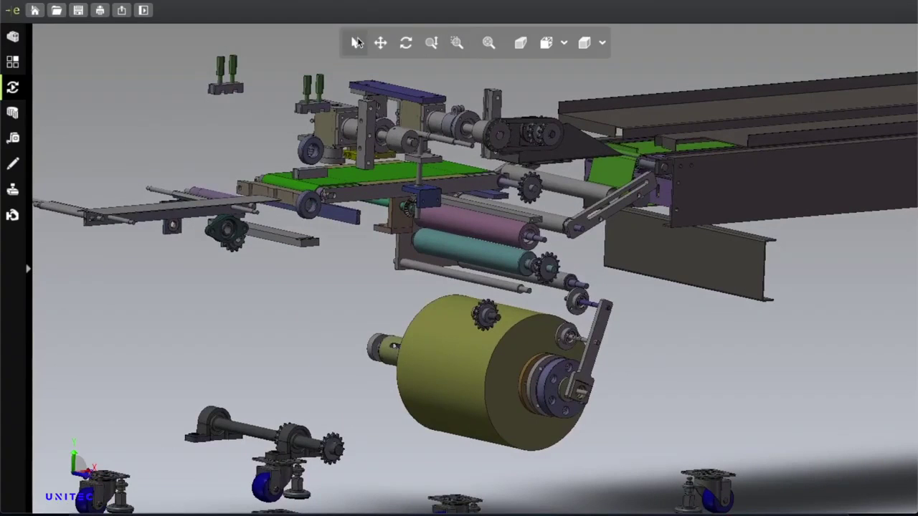
left_click(427, 350)
right_click(449, 374)
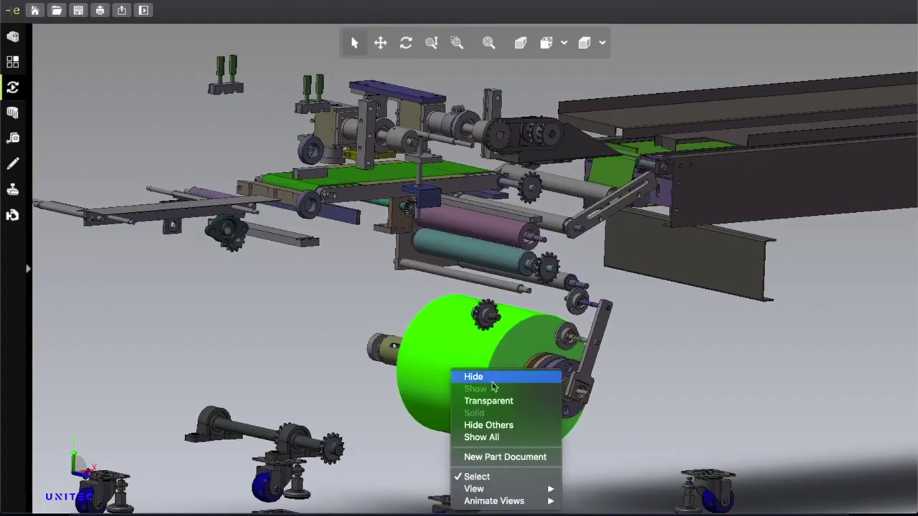
left_click(450, 379)
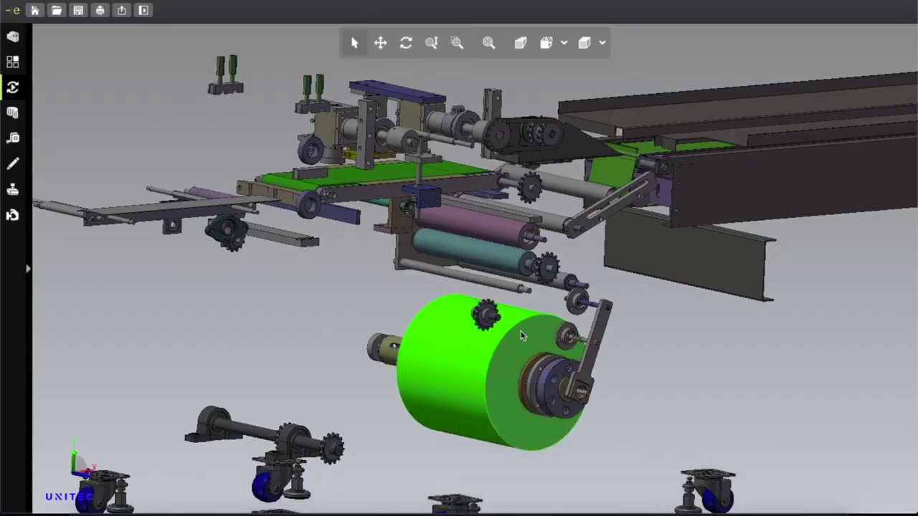
right_click(490, 321)
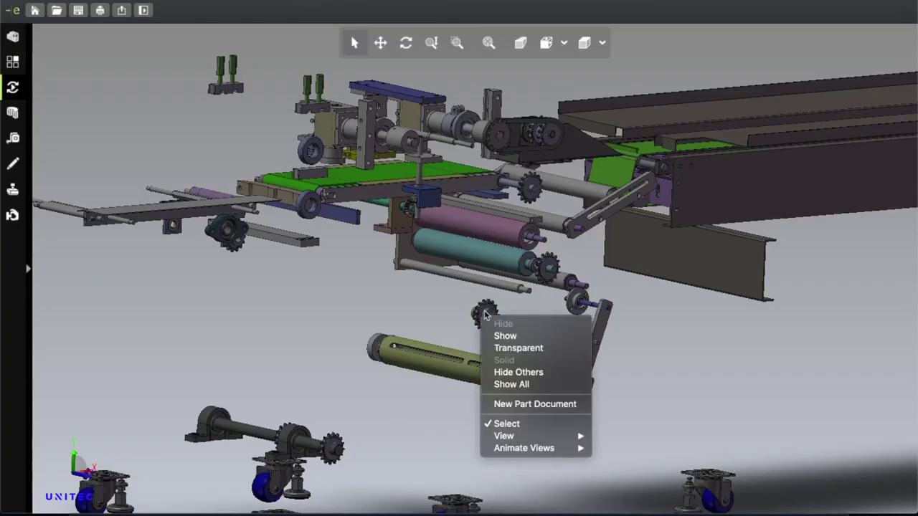
Hide the small sprocket and the long slotted roller.
left_click(485, 315)
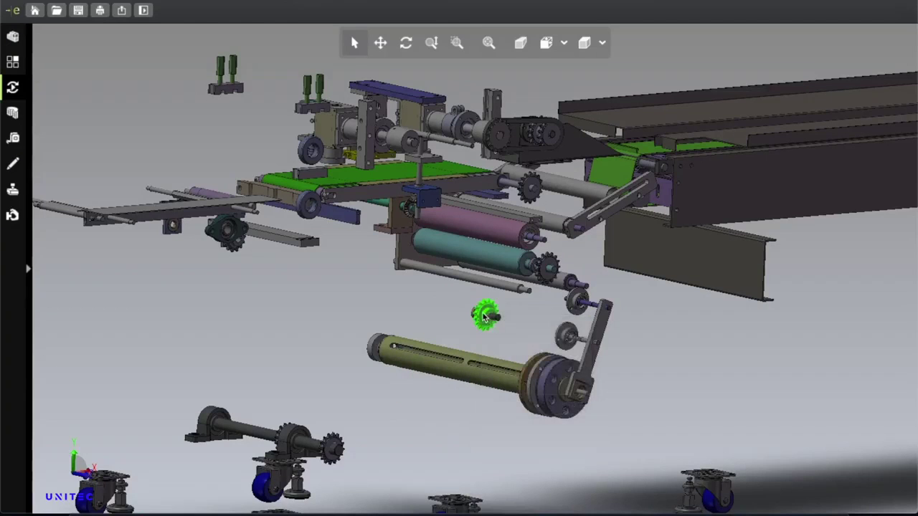
right_click(485, 318)
left_click(442, 373)
left_click(464, 378)
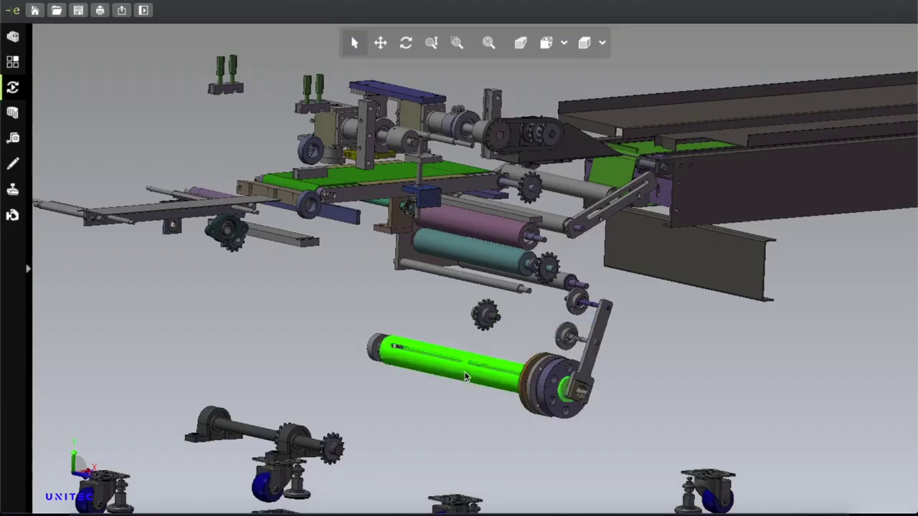
right_click(479, 373)
left_click(504, 380)
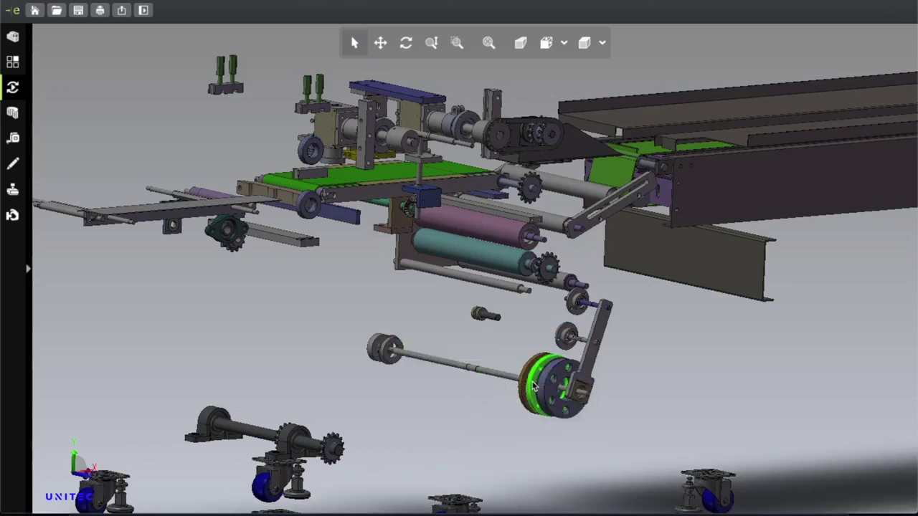
Make the pulley disc transparent.
right_click(533, 386)
left_click(525, 376)
right_click(525, 375)
left_click(556, 398)
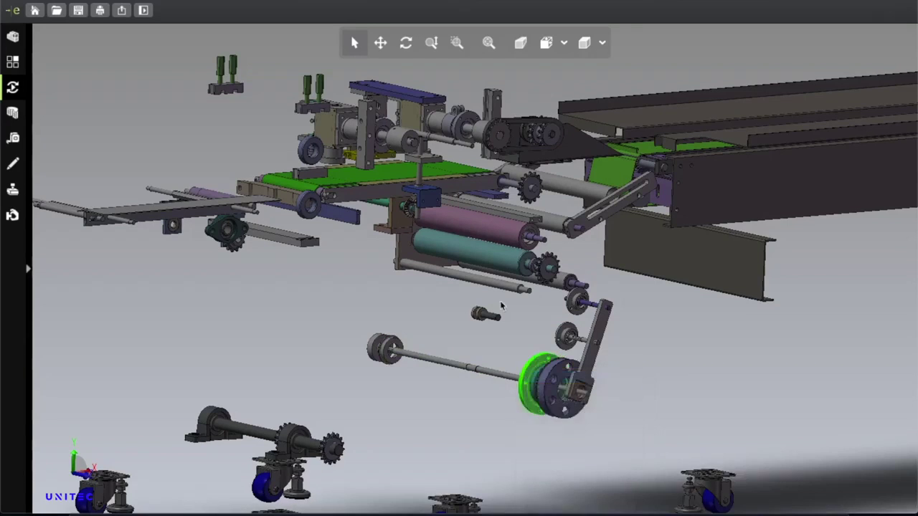
Hide the lower shaft, upper roller and grey roller beside the sprocket shaft.
right_click(479, 256)
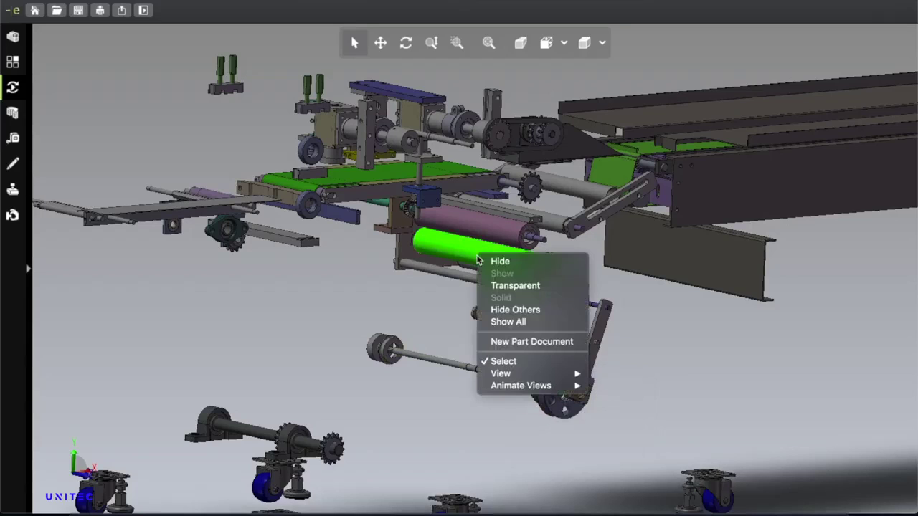
key("Escape")
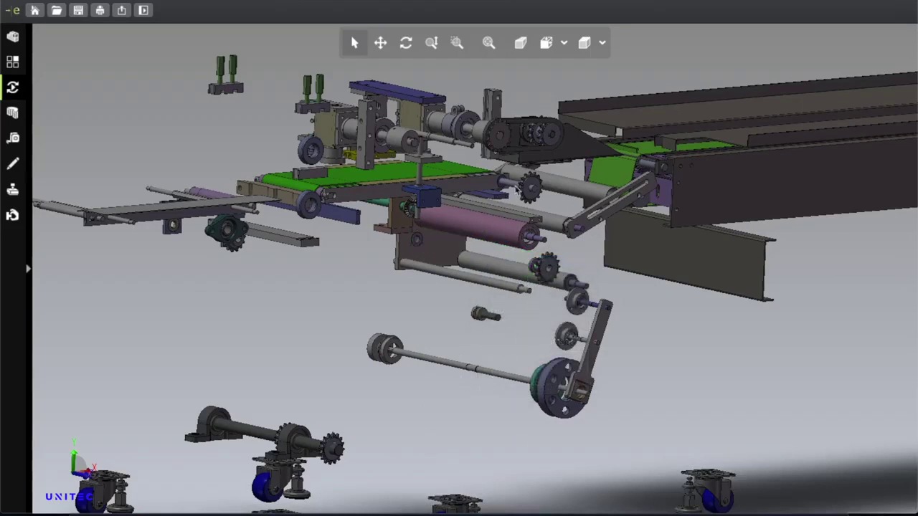
right_click(467, 233)
key("Escape")
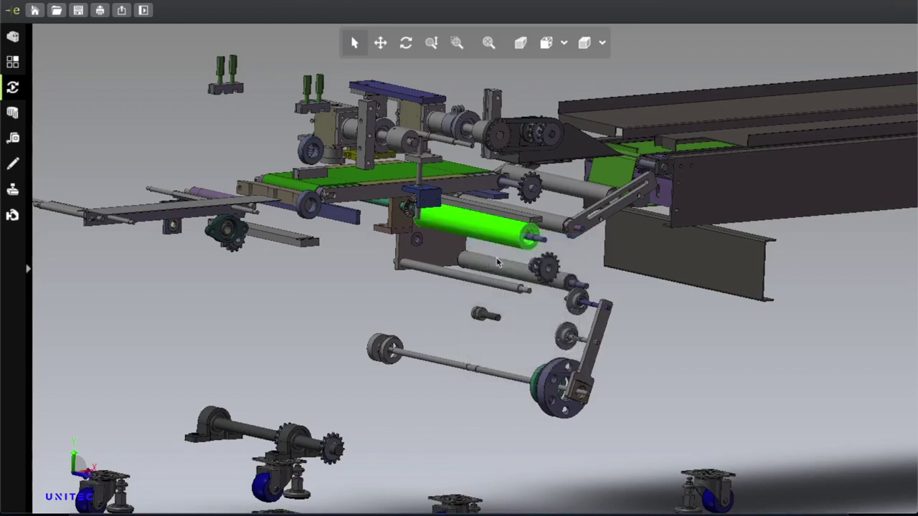
right_click(504, 273)
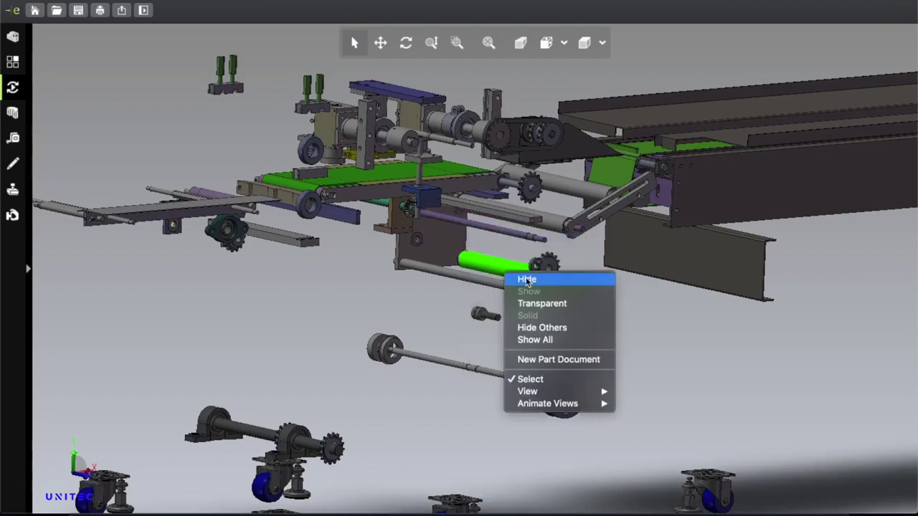
left_click(527, 280)
right_click(543, 227)
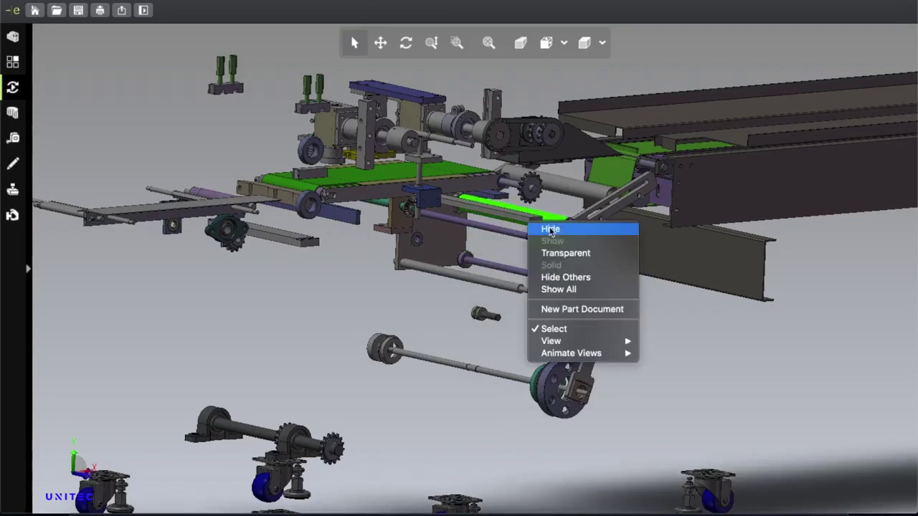
left_click(539, 231)
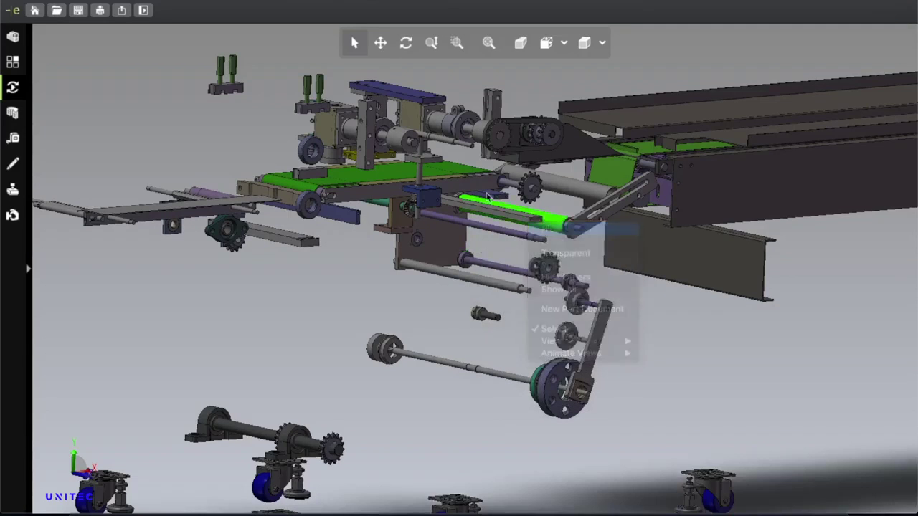
right_click(452, 175)
left_click(470, 181)
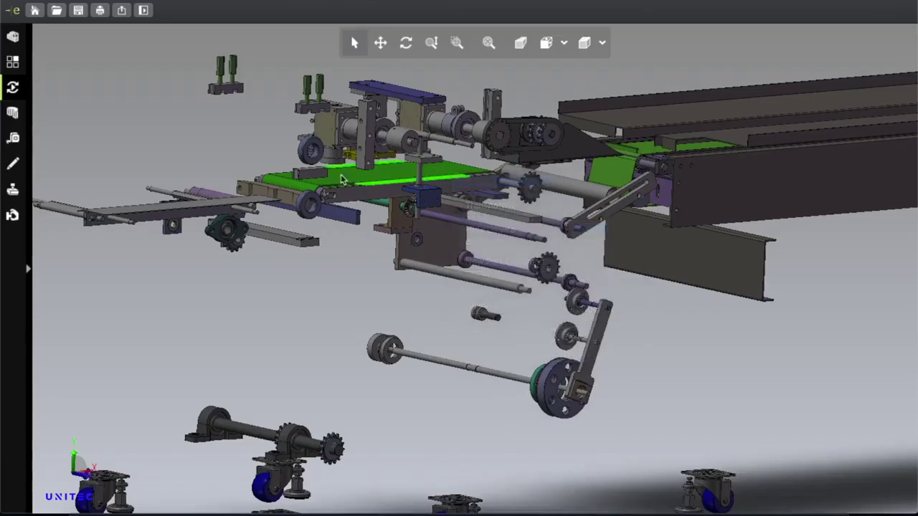
Orbit to a higher oblique view of the forming section and hide the green belt.
left_click(406, 43)
left_click_drag(373, 237, 423, 209)
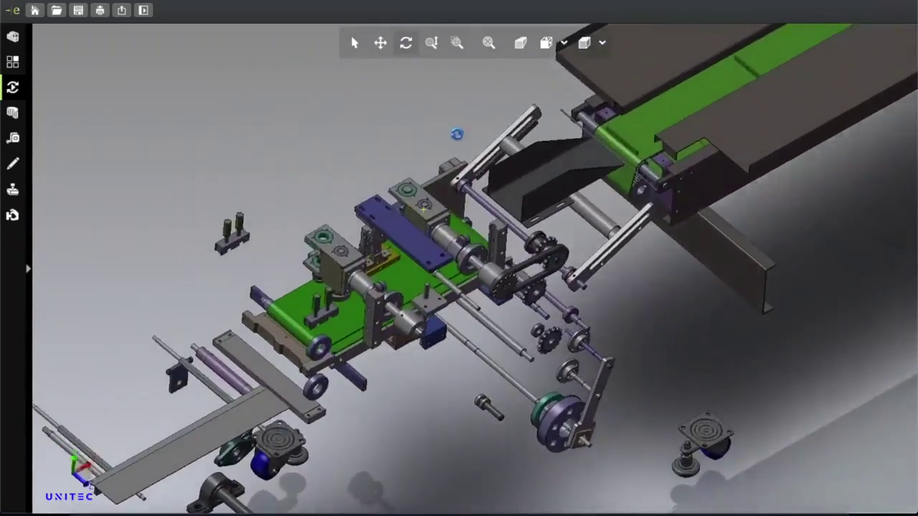
mouse_move(457, 134)
left_mouse_down()
mouse_move(480, 98)
mouse_move(459, 107)
mouse_move(445, 96)
mouse_move(456, 93)
mouse_move(441, 93)
left_mouse_up()
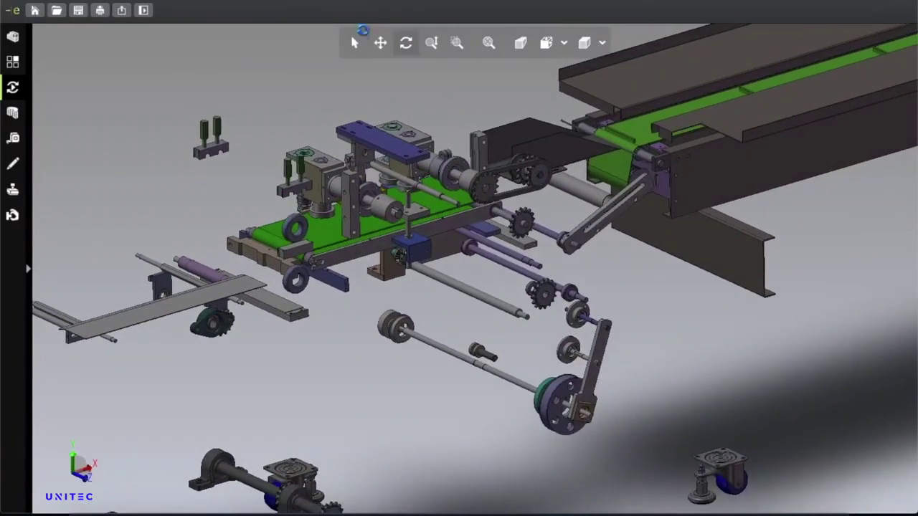
left_click(359, 40)
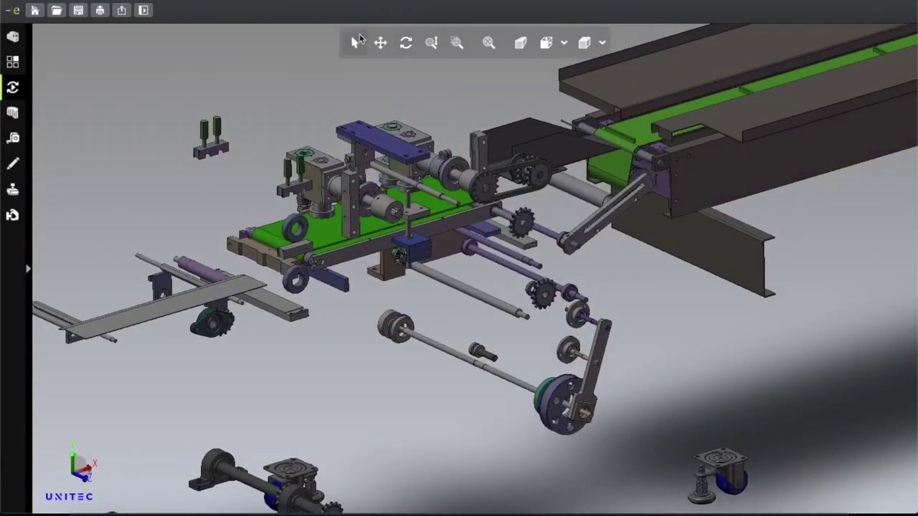
right_click(339, 242)
left_click(355, 239)
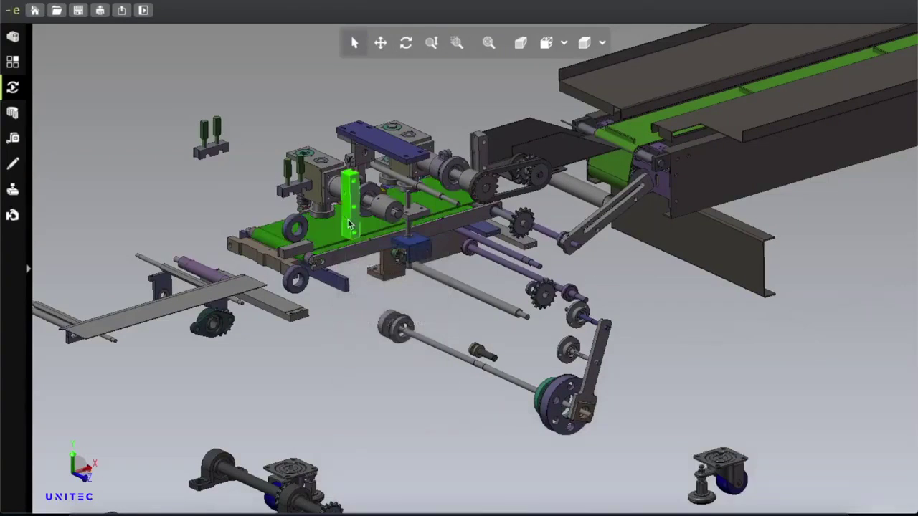
Hide the forming section's upright plate, the side block and part beside it, and the shaft collar.
right_click(349, 225)
left_click(362, 227)
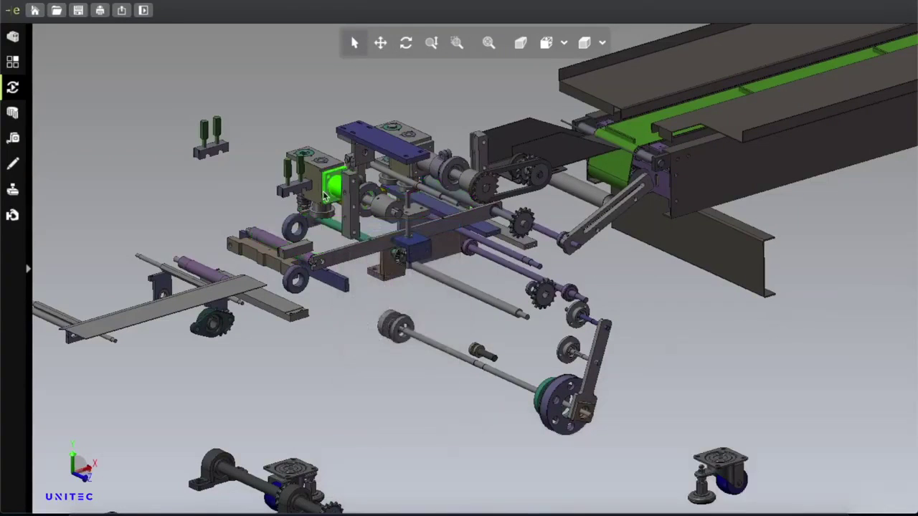
right_click(324, 195)
left_click(335, 198)
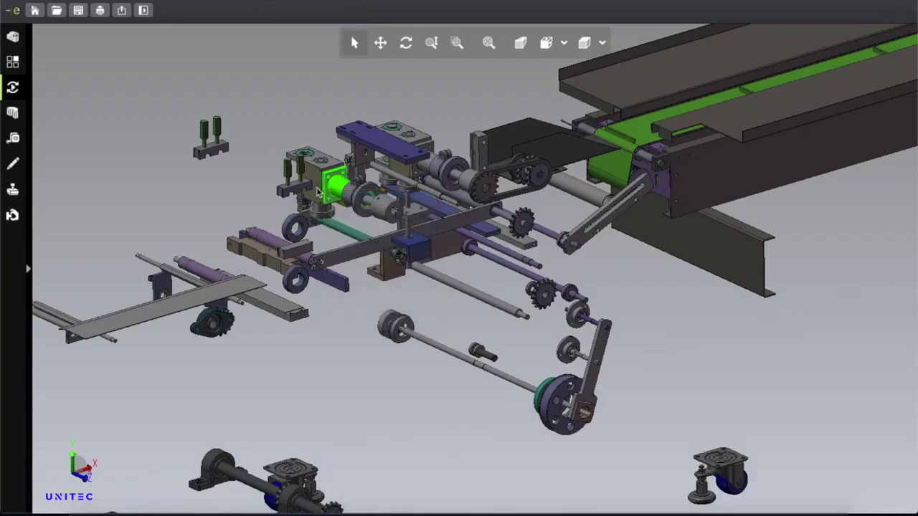
left_click(341, 194)
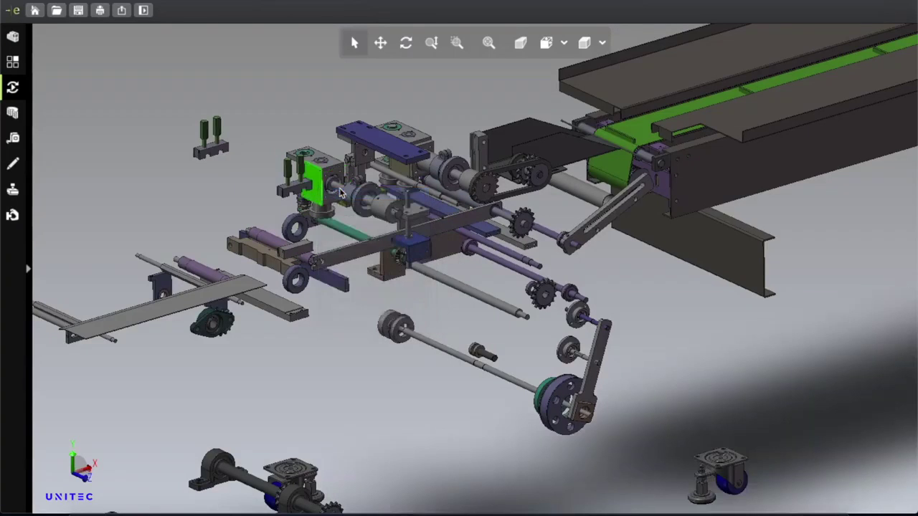
right_click(378, 213)
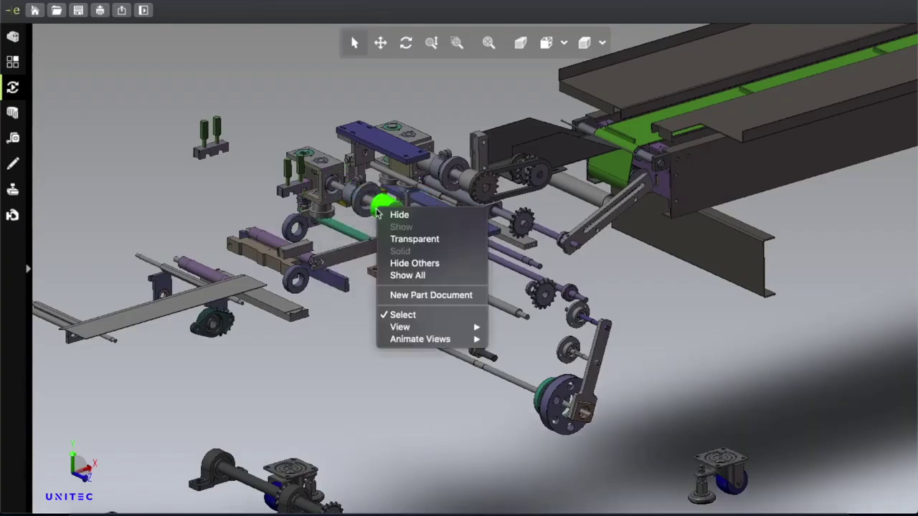
left_click(360, 206)
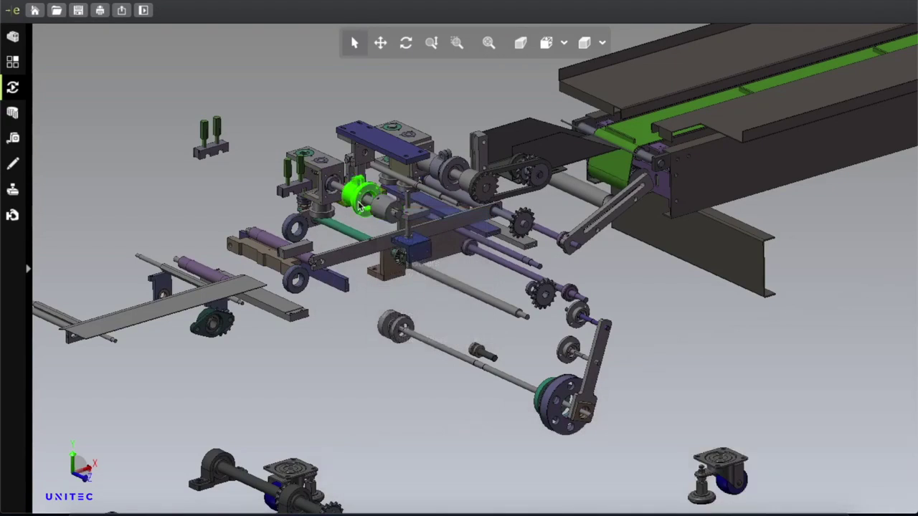
right_click(360, 204)
left_click(436, 208)
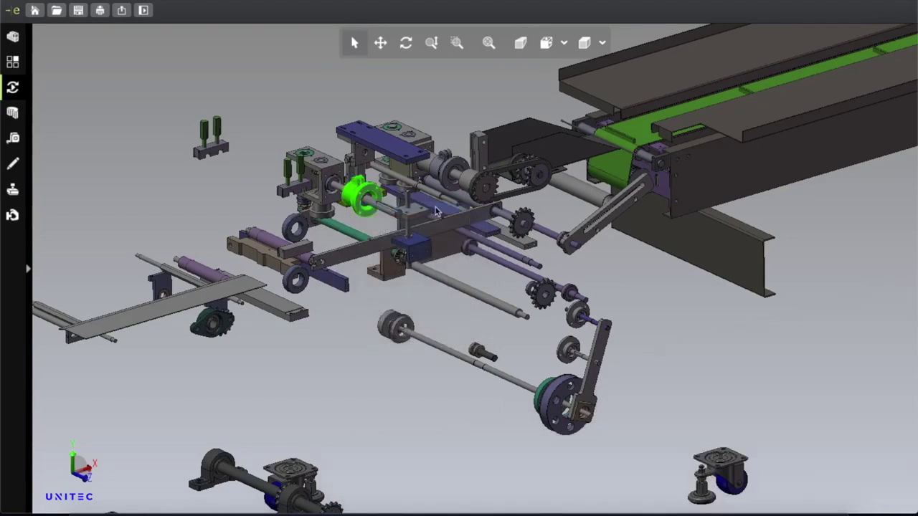
Hide the coupling on the upper shaft and the top plate.
right_click(435, 163)
left_click(423, 168)
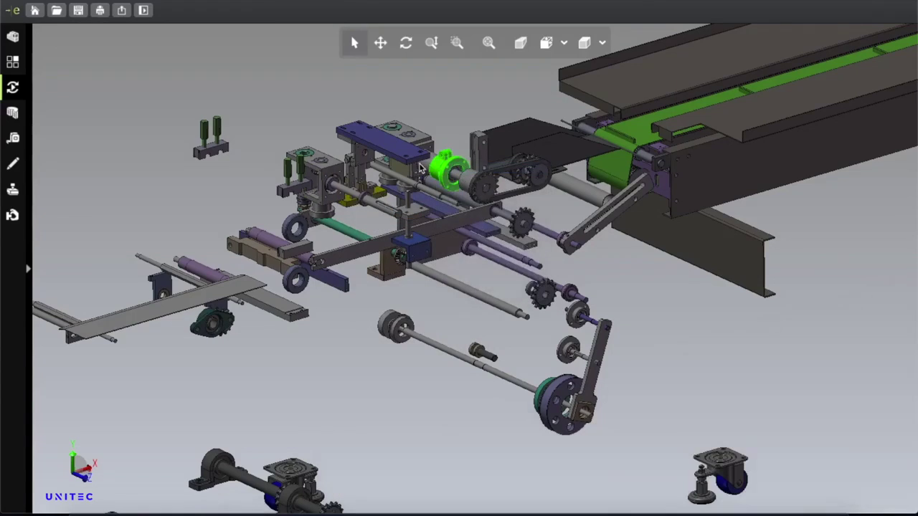
right_click(417, 162)
left_click(406, 158)
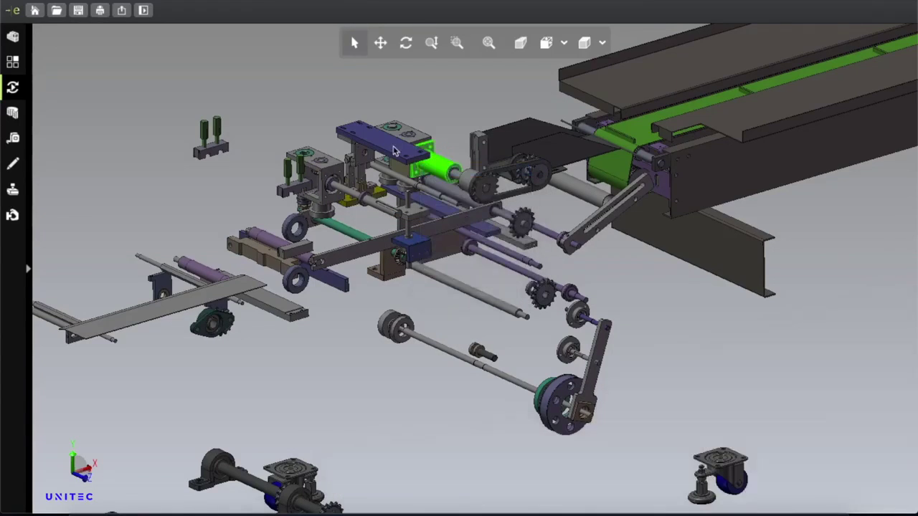
right_click(393, 145)
left_click(385, 147)
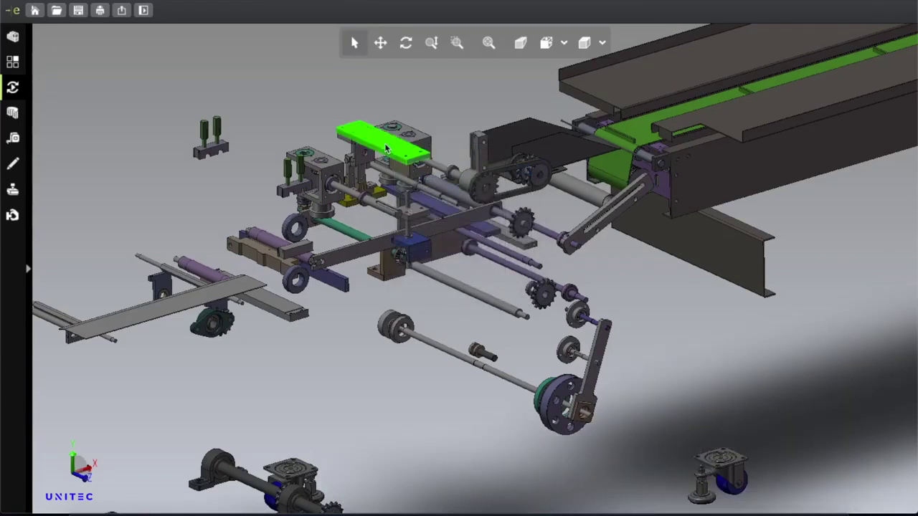
right_click(386, 148)
left_click(416, 148)
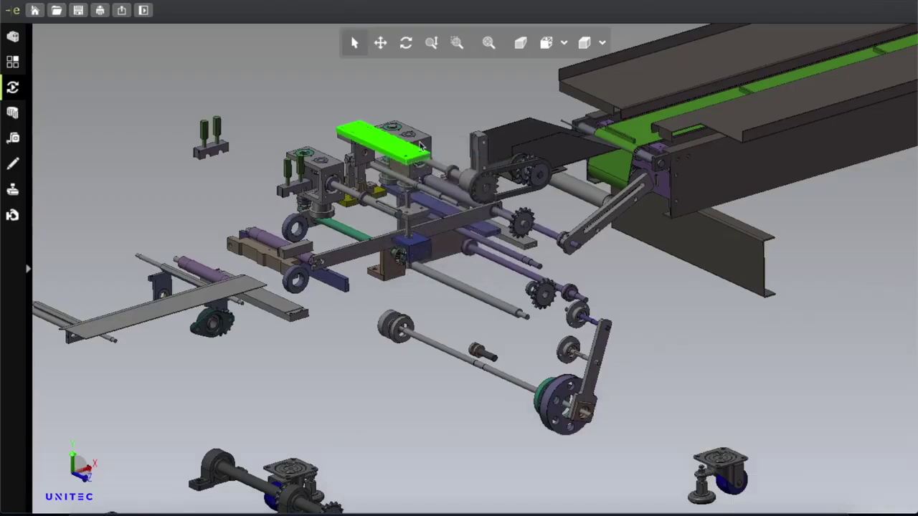
right_click(406, 141)
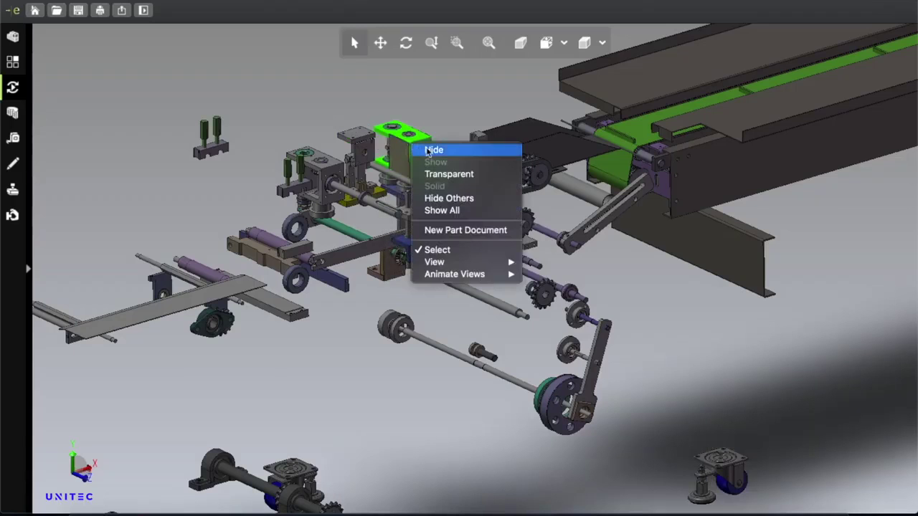
left_click(420, 148)
Hide the blocks beneath the plate, the dark guard and the part beside the chain sprocket.
right_click(404, 150)
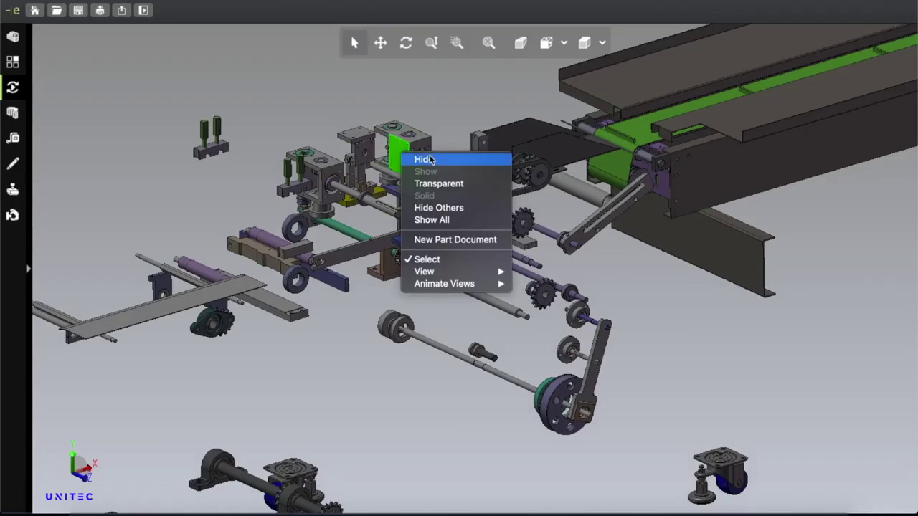
left_click(423, 156)
right_click(359, 139)
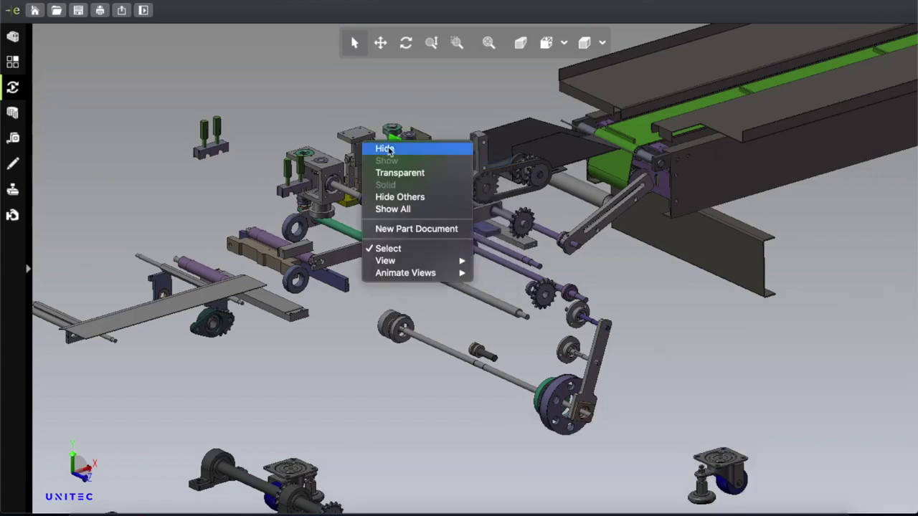
left_click(381, 148)
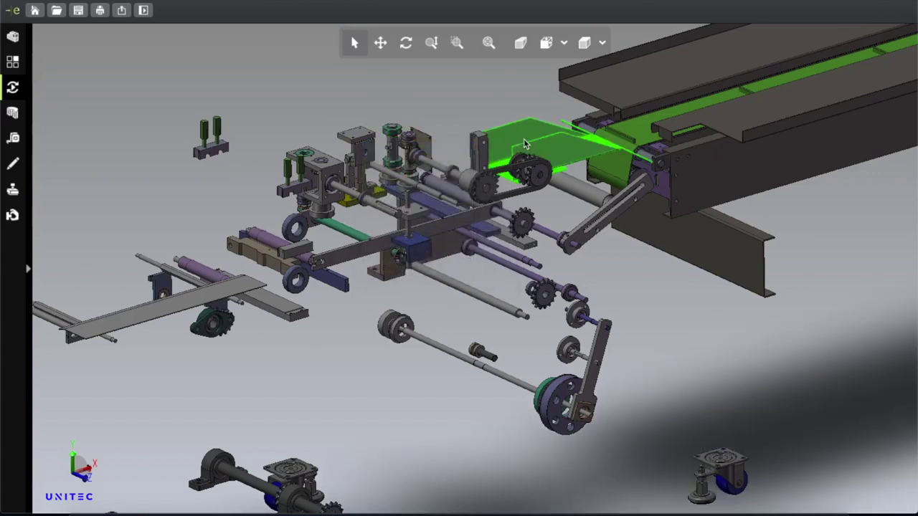
right_click(525, 143)
left_click(547, 146)
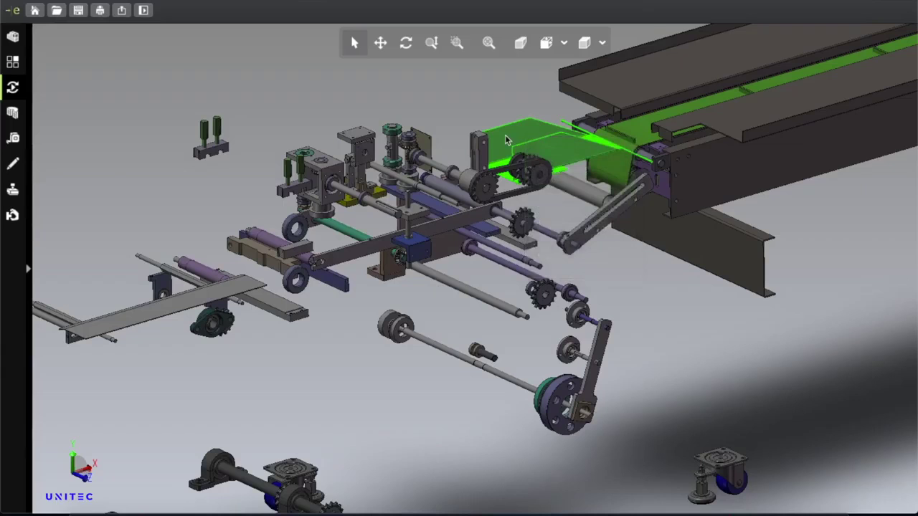
right_click(531, 173)
left_click(549, 177)
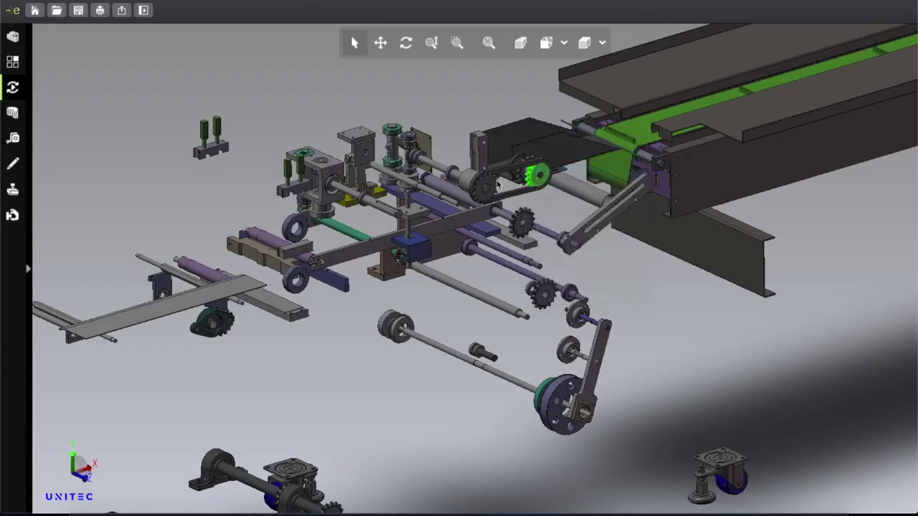
Hide both sprockets, the drive chain, the upright plate and the box housing.
right_click(488, 186)
left_click(508, 188)
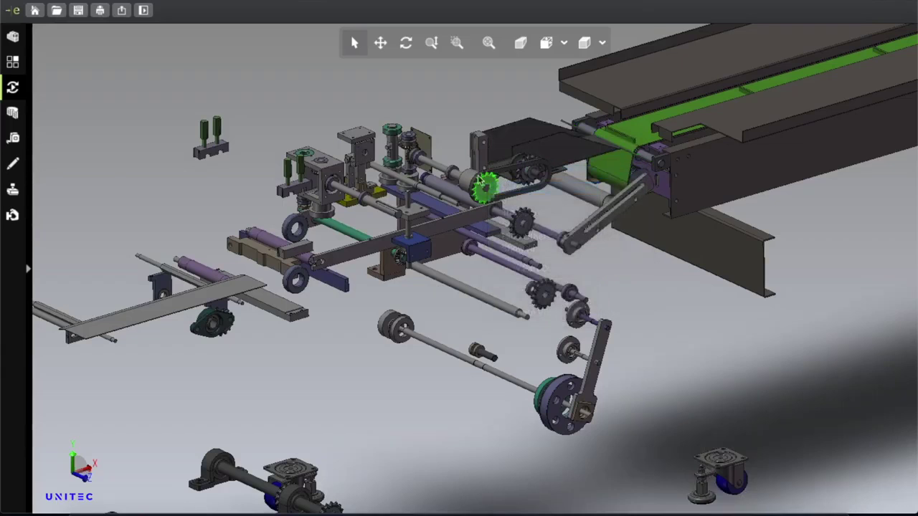
right_click(472, 181)
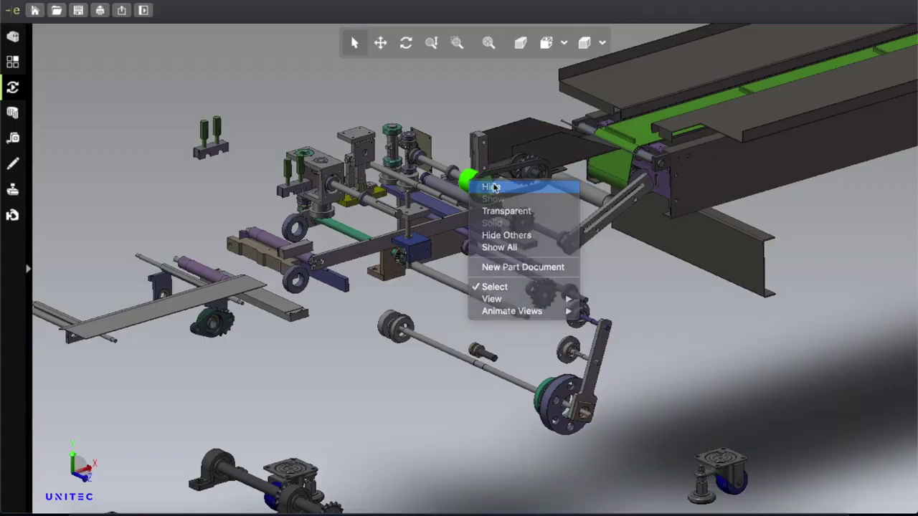
left_click(493, 185)
right_click(548, 165)
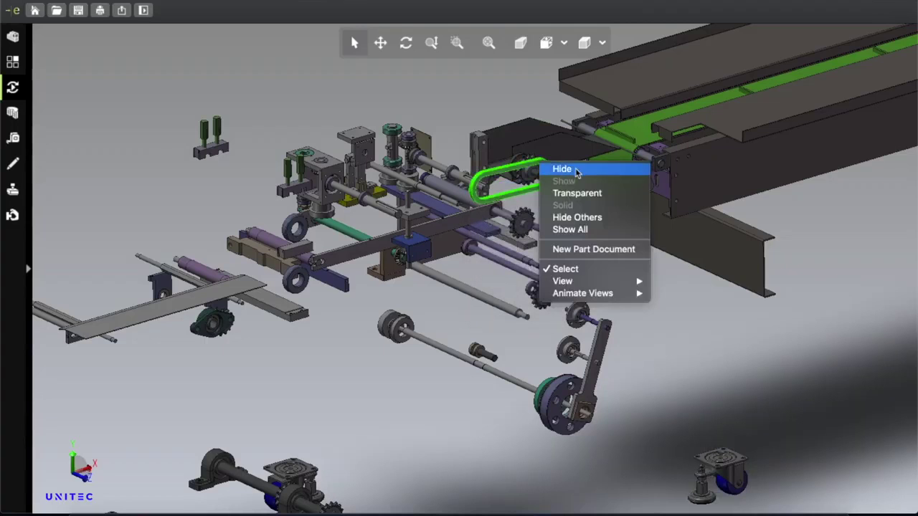
left_click(576, 170)
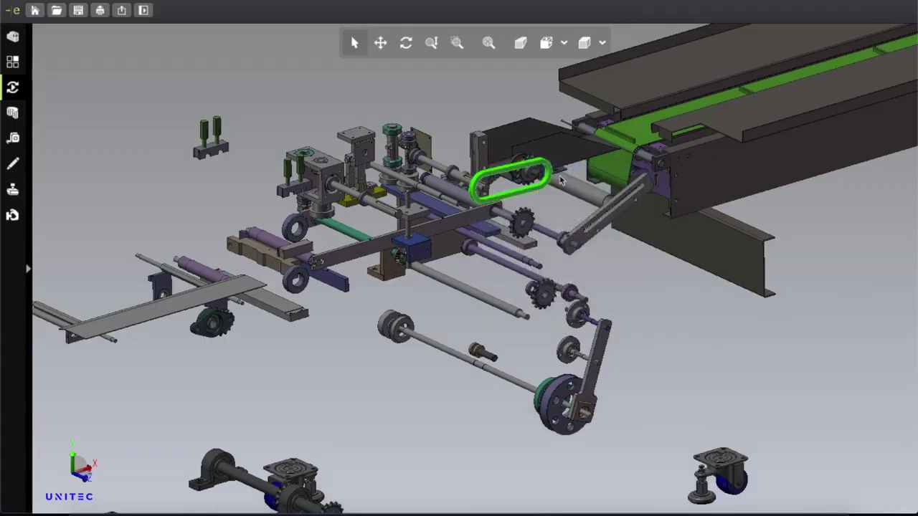
right_click(485, 162)
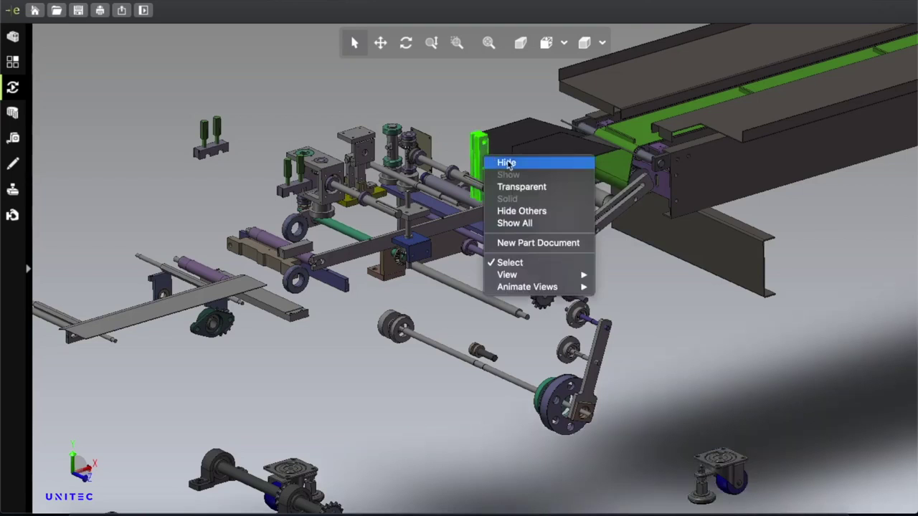
left_click(499, 162)
right_click(534, 147)
left_click(564, 150)
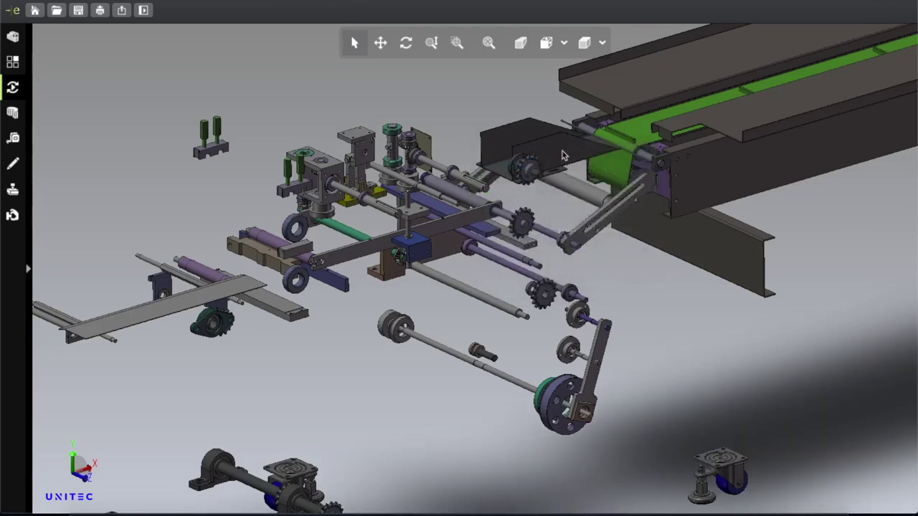
right_click(543, 149)
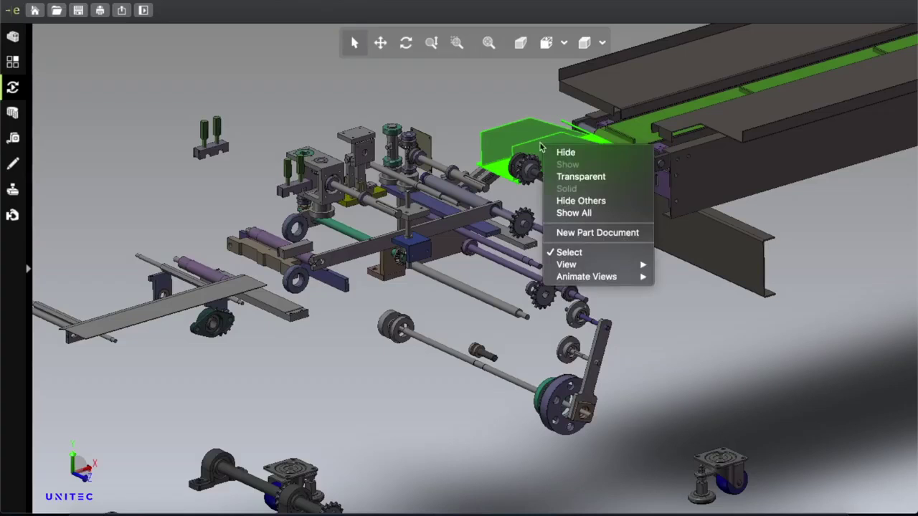
left_click(564, 151)
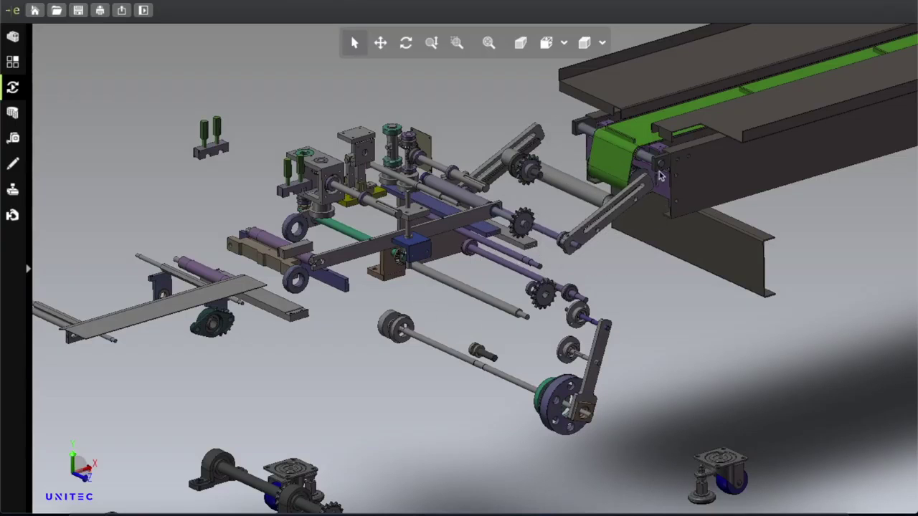
Zoom out and hide the conveyor beam's top cover and cover panel.
scroll(626, 157, "down", 2)
scroll(625, 156, "down", 3)
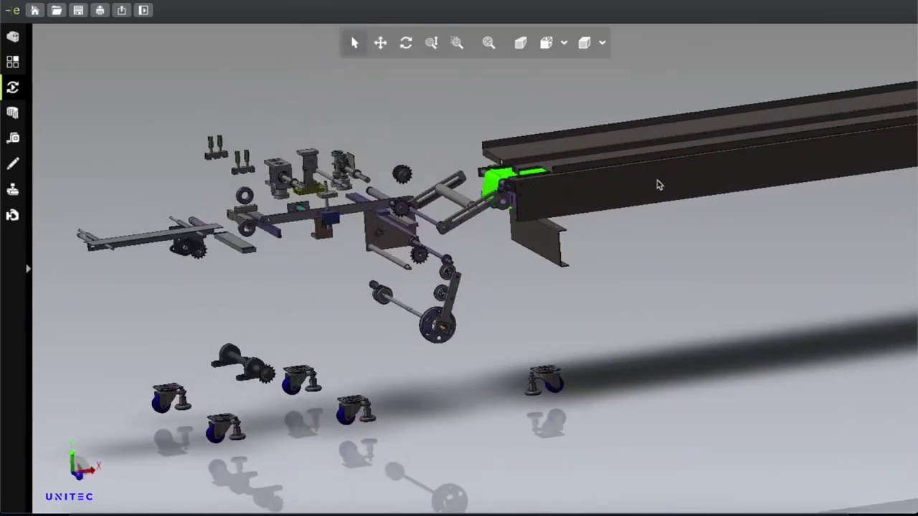
right_click(659, 182)
key("Escape")
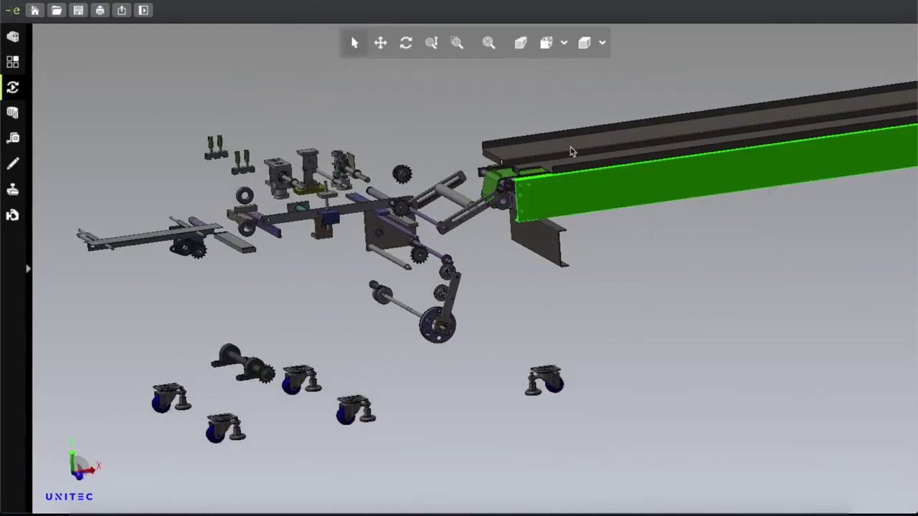
right_click(574, 148)
left_click(598, 153)
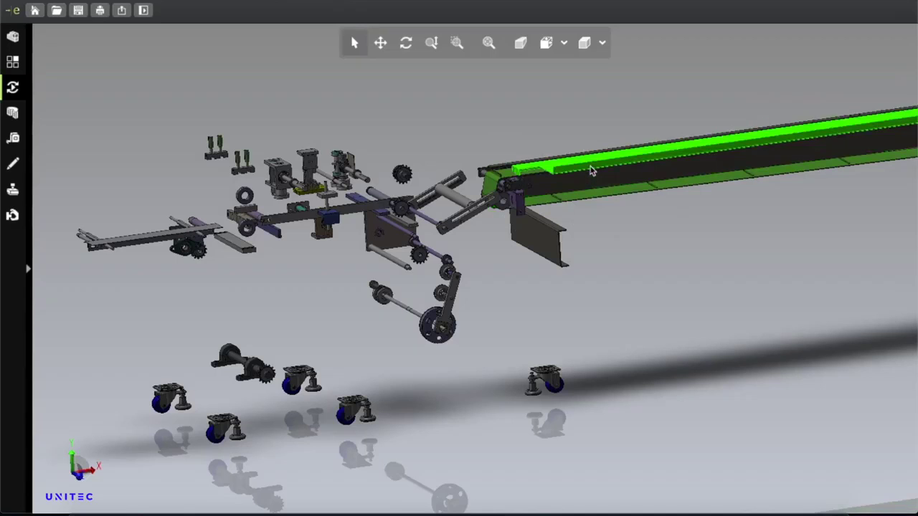
right_click(592, 170)
left_click(629, 172)
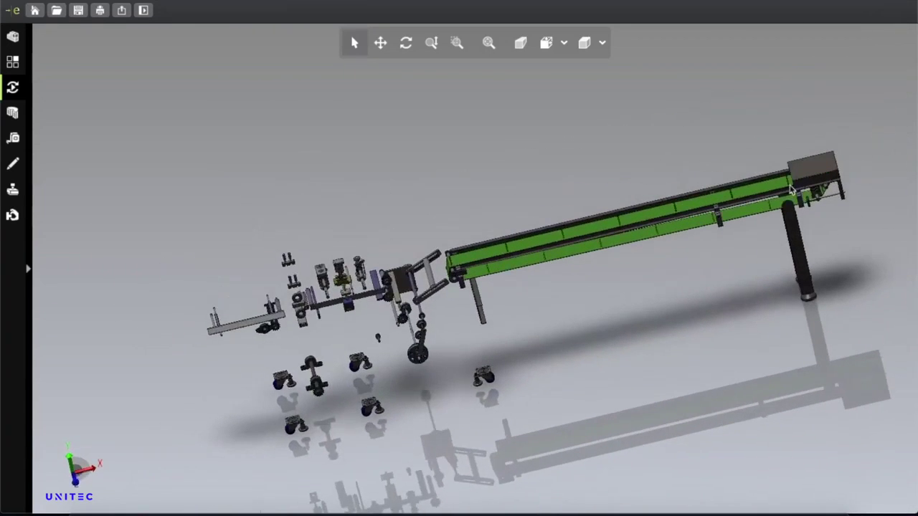
Hide the box at the conveyor's far end and its support leg.
right_click(826, 181)
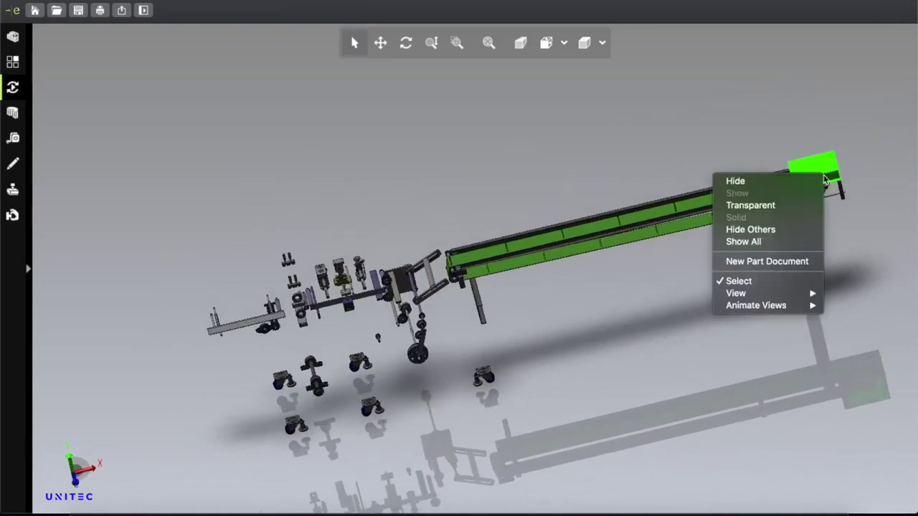
left_click(779, 180)
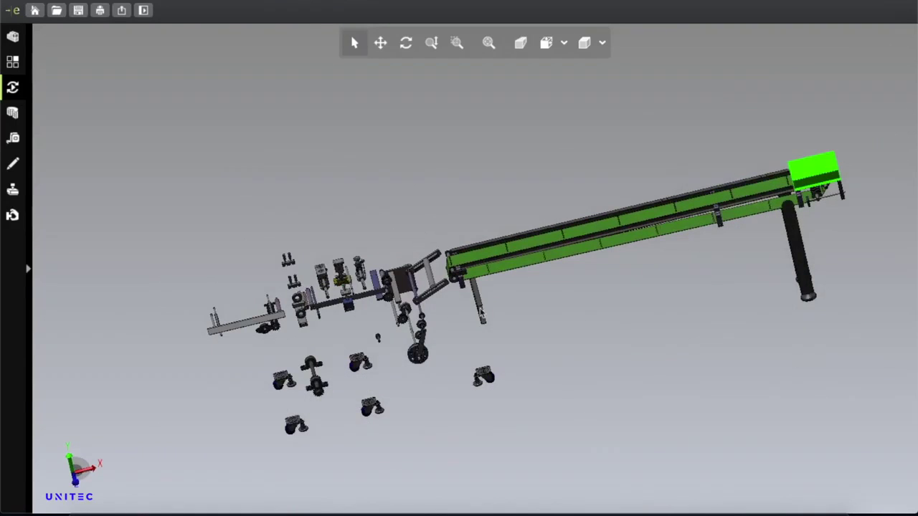
right_click(795, 226)
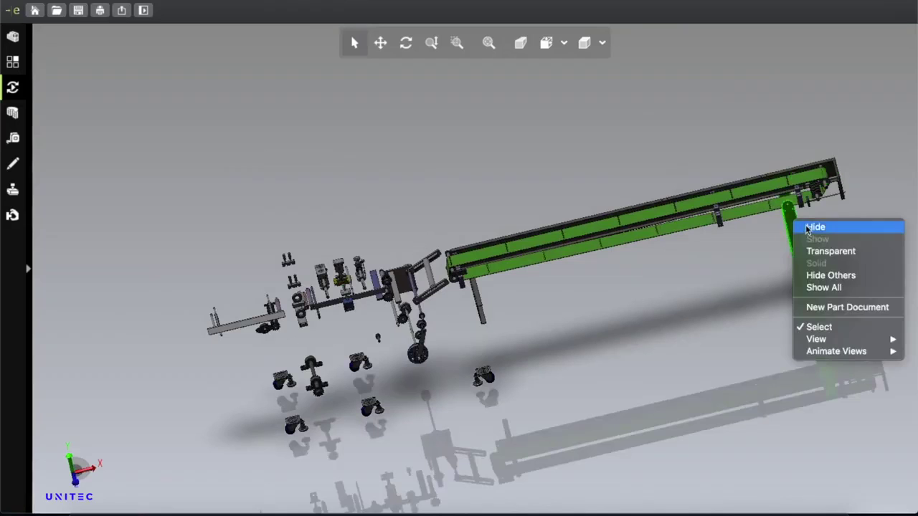
left_click(807, 227)
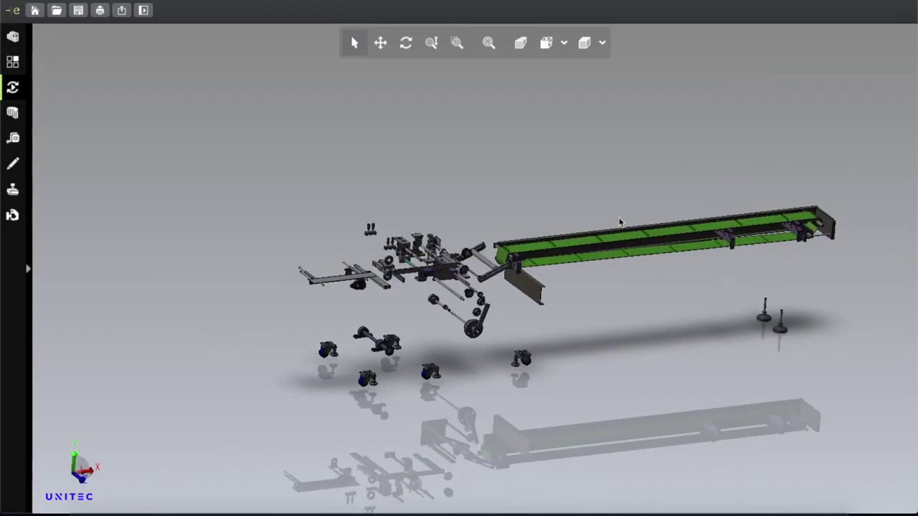
scroll(381, 297, "up", 2)
Orbit to face the drive cluster and hide the green plate, long bar and left flat plate.
middle_click_drag(382, 299, 431, 247)
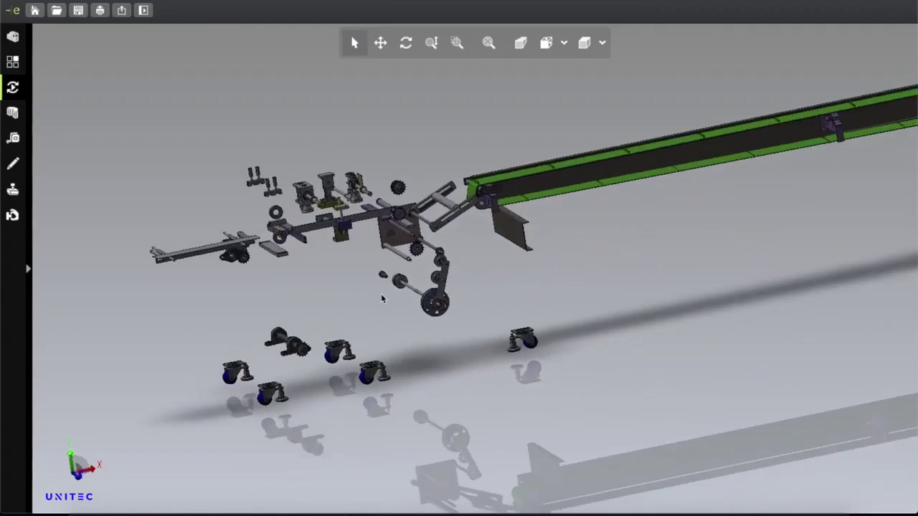
right_click(416, 240)
left_click(409, 224)
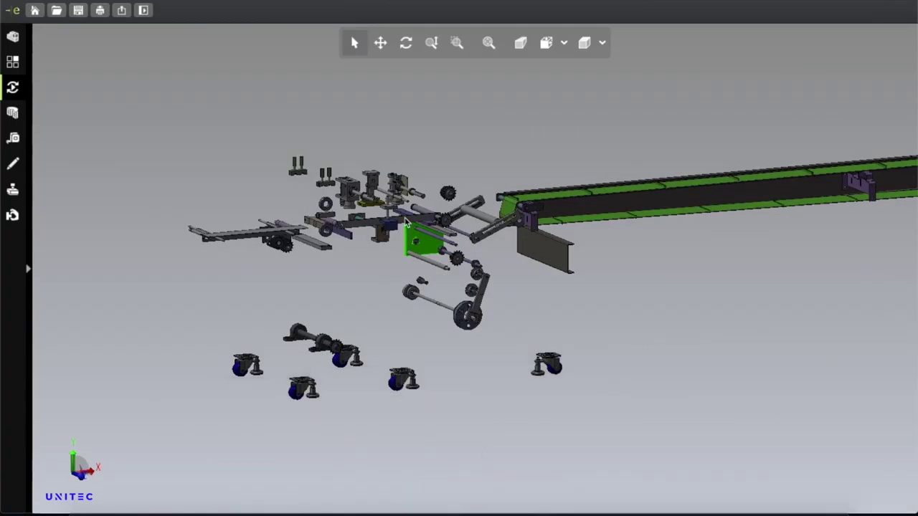
right_click(407, 218)
left_click(427, 226)
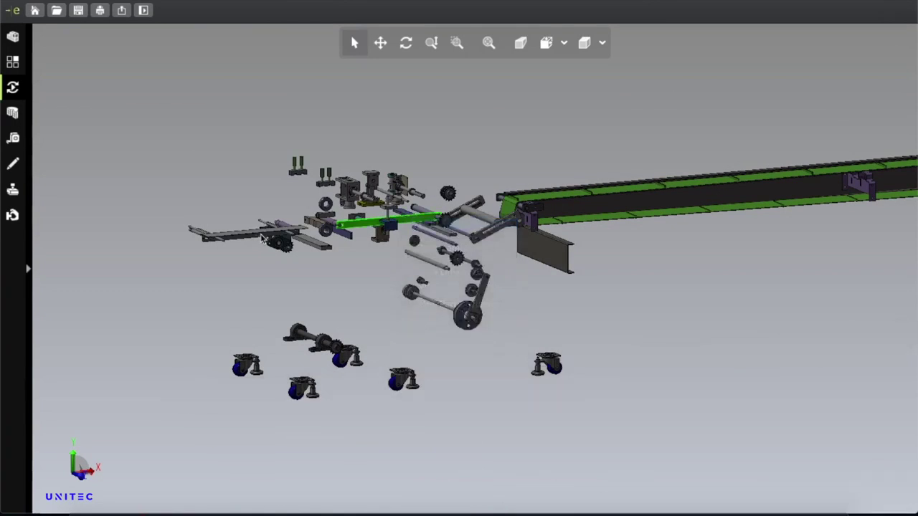
left_click(263, 239)
right_click(263, 239)
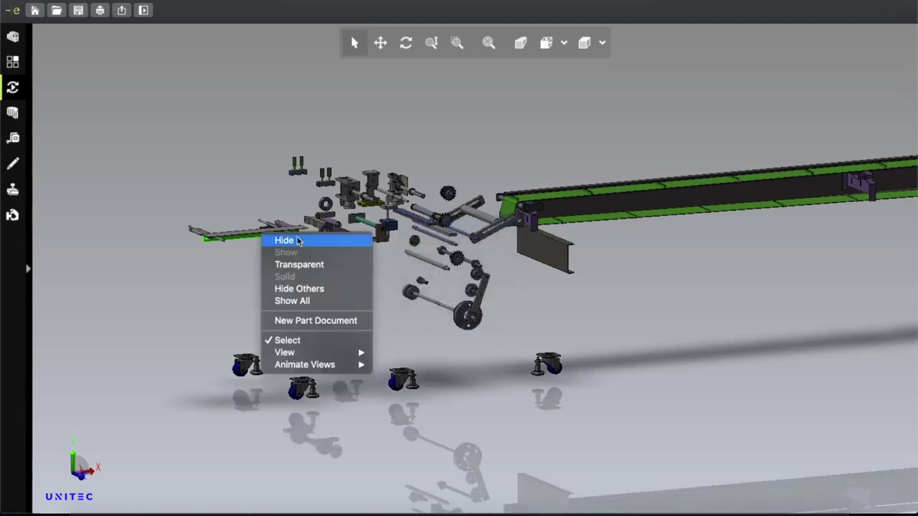
left_click(295, 241)
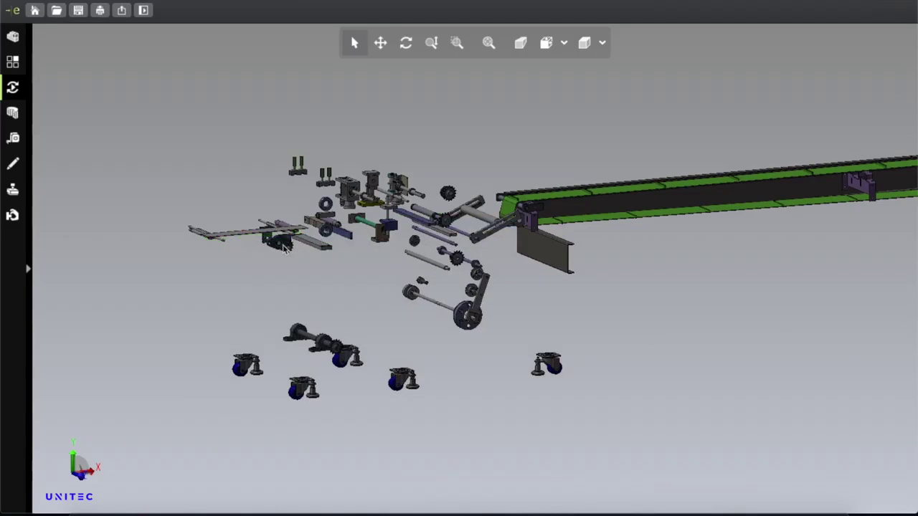
Hide the bearing block, upright block, small green block and small parts near the shafts.
right_click(285, 246)
left_click(321, 248)
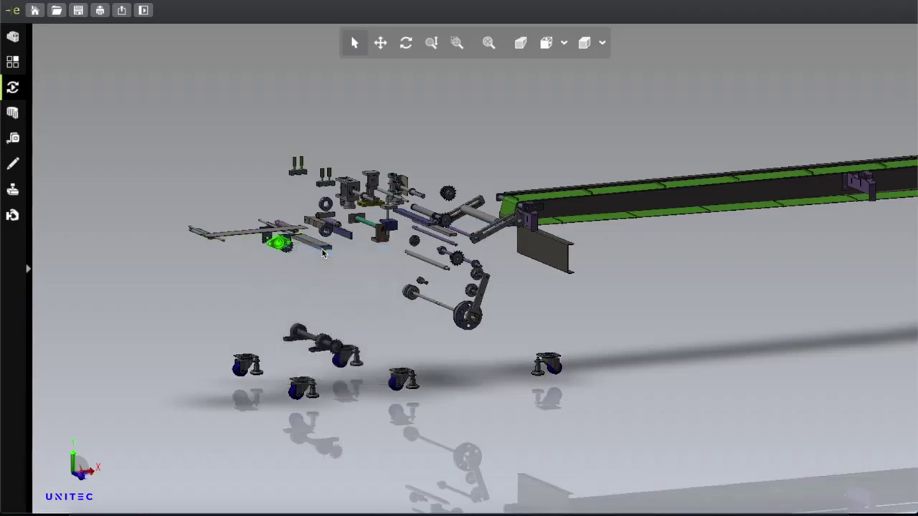
right_click(352, 187)
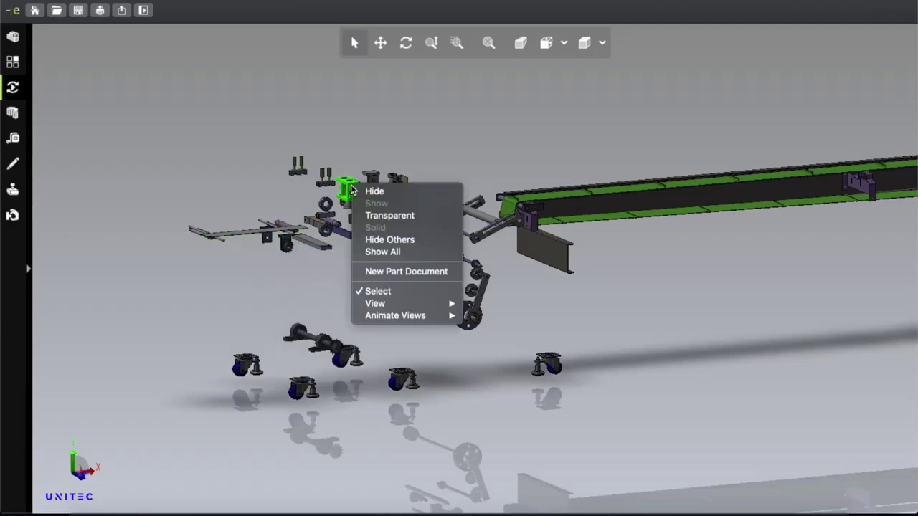
left_click(369, 190)
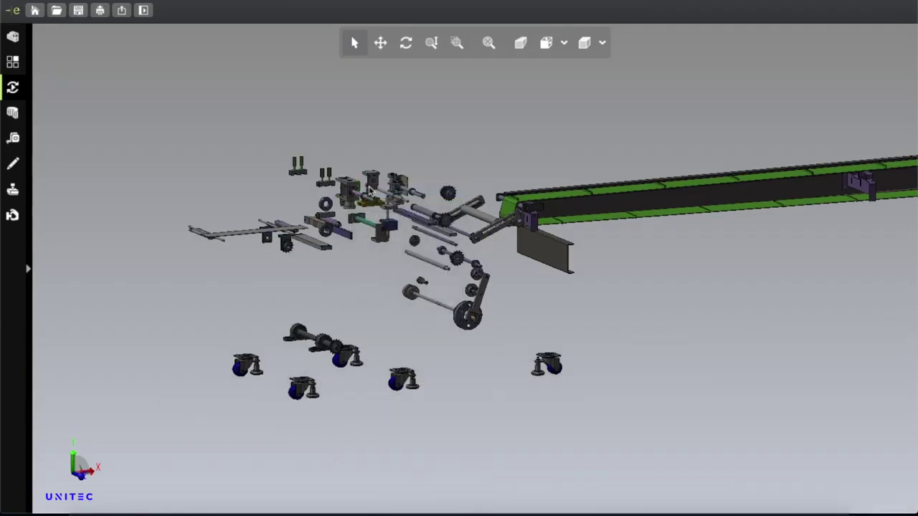
right_click(369, 186)
left_click(393, 193)
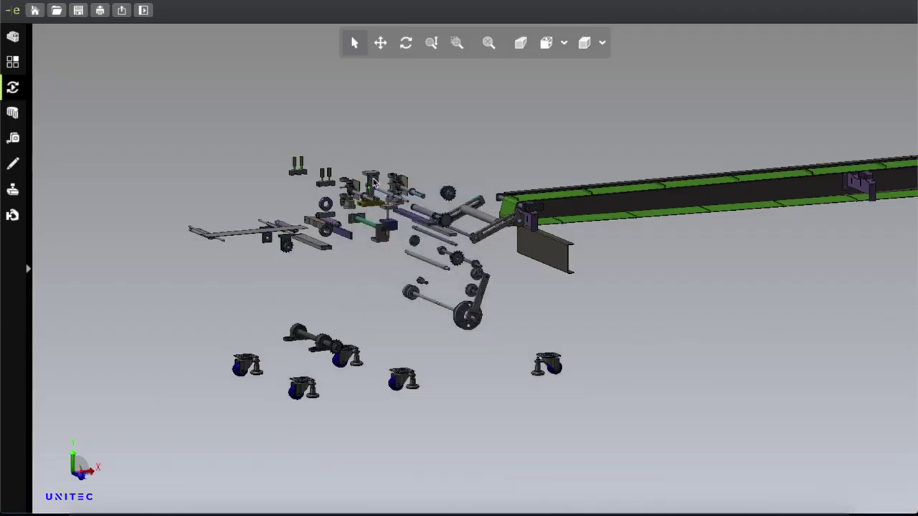
right_click(373, 183)
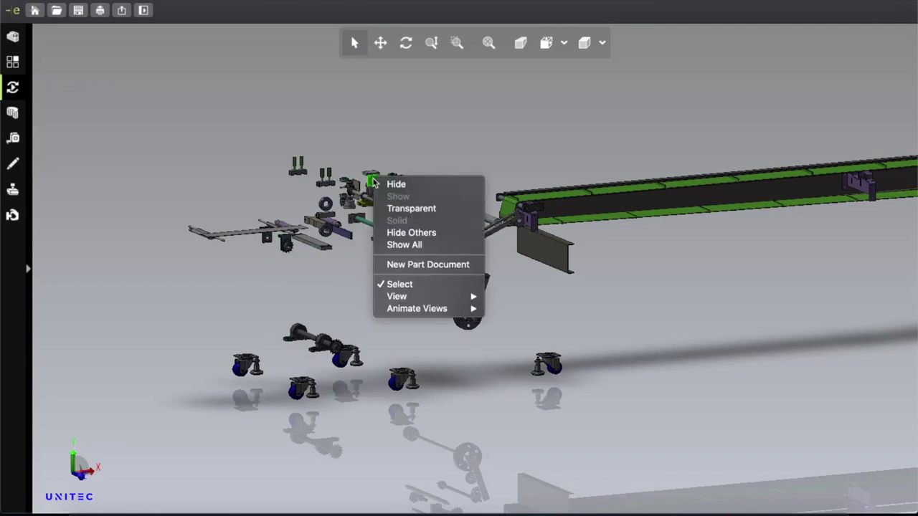
left_click(400, 187)
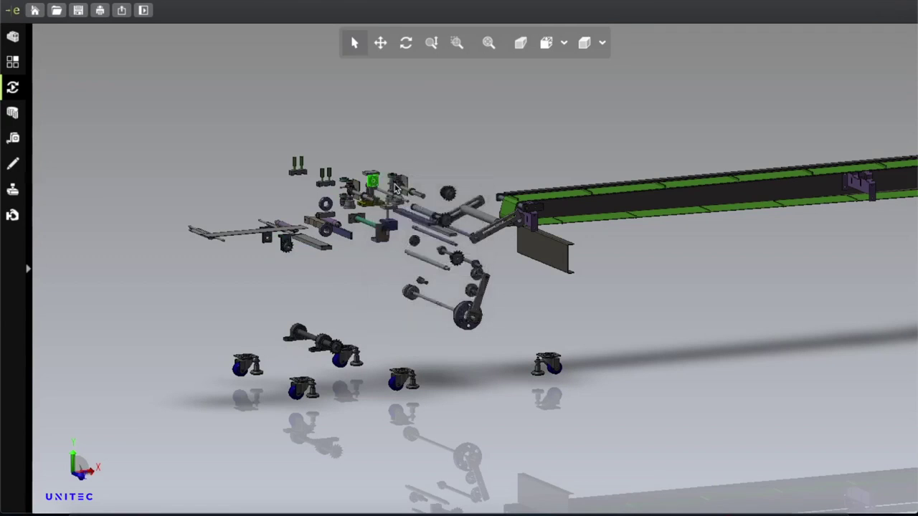
right_click(397, 184)
left_click(419, 191)
right_click(398, 199)
left_click(411, 205)
left_click(452, 2)
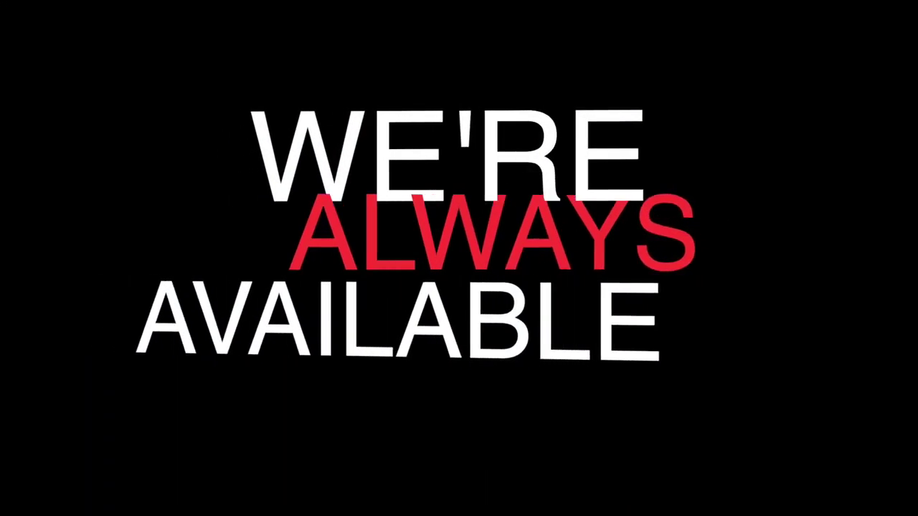